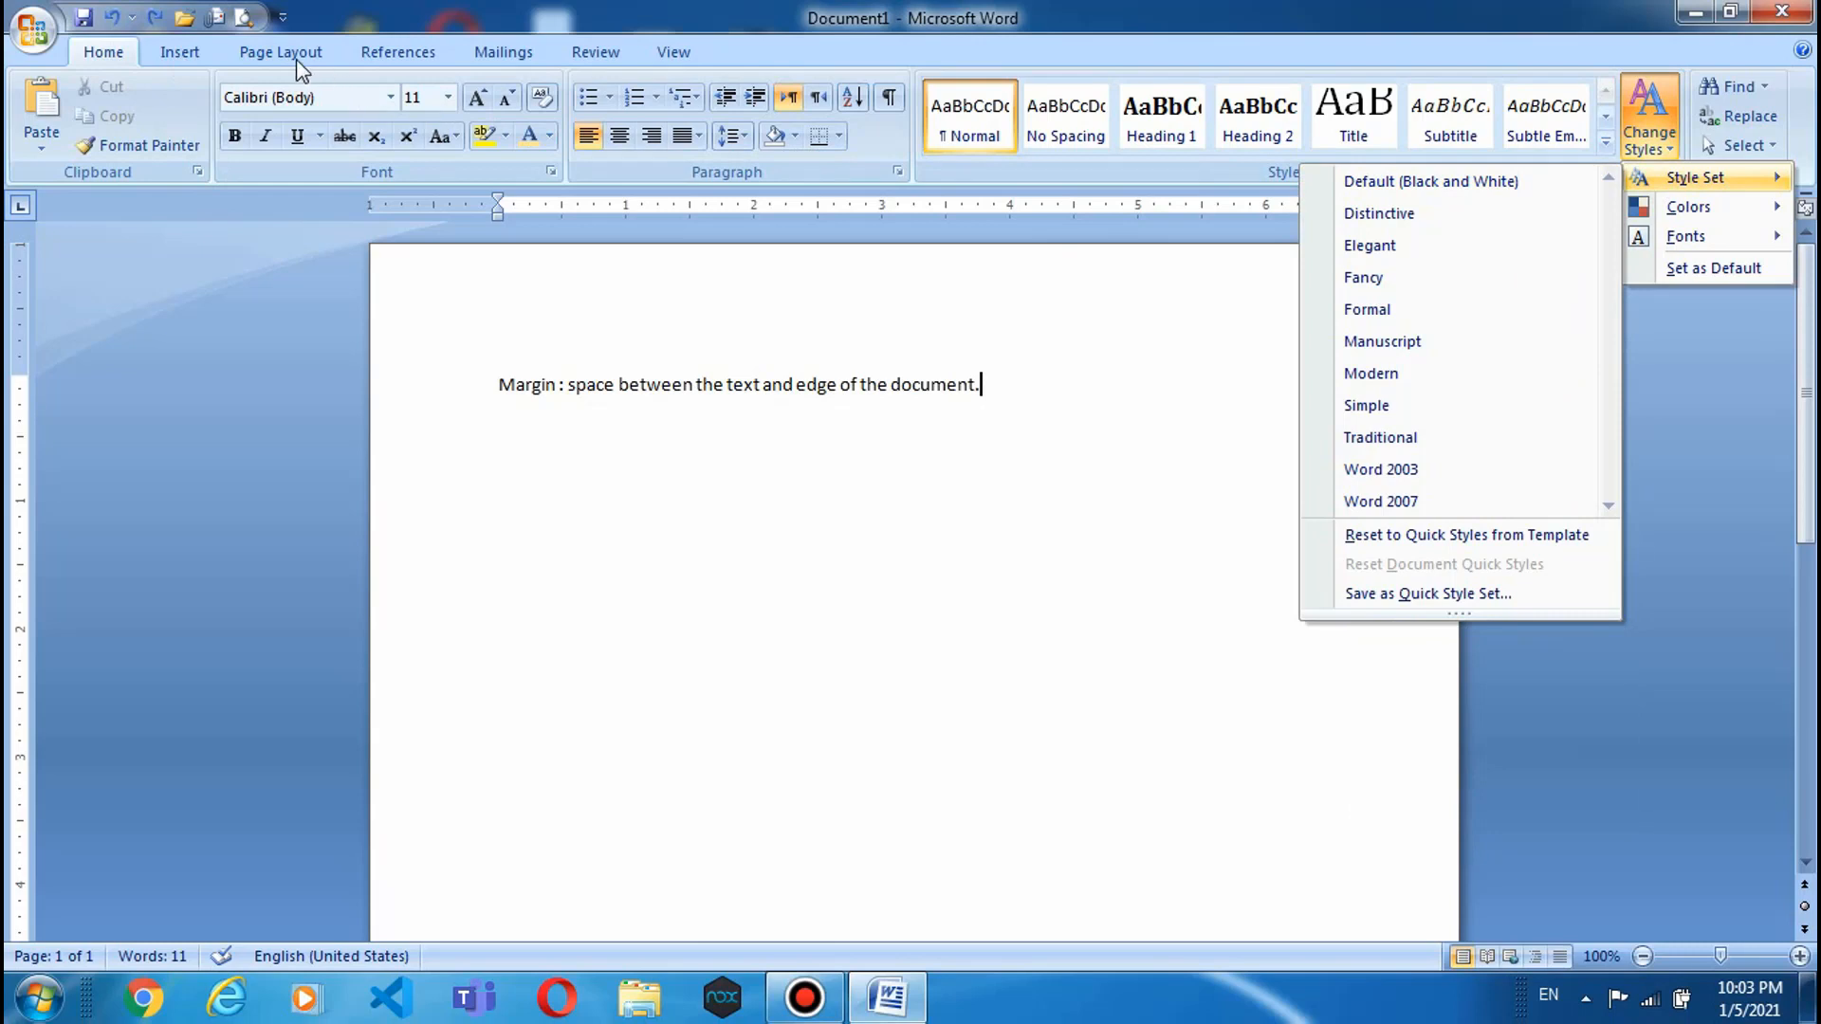
- Switch the ribbon to the Page Layout tab
click(294, 55)
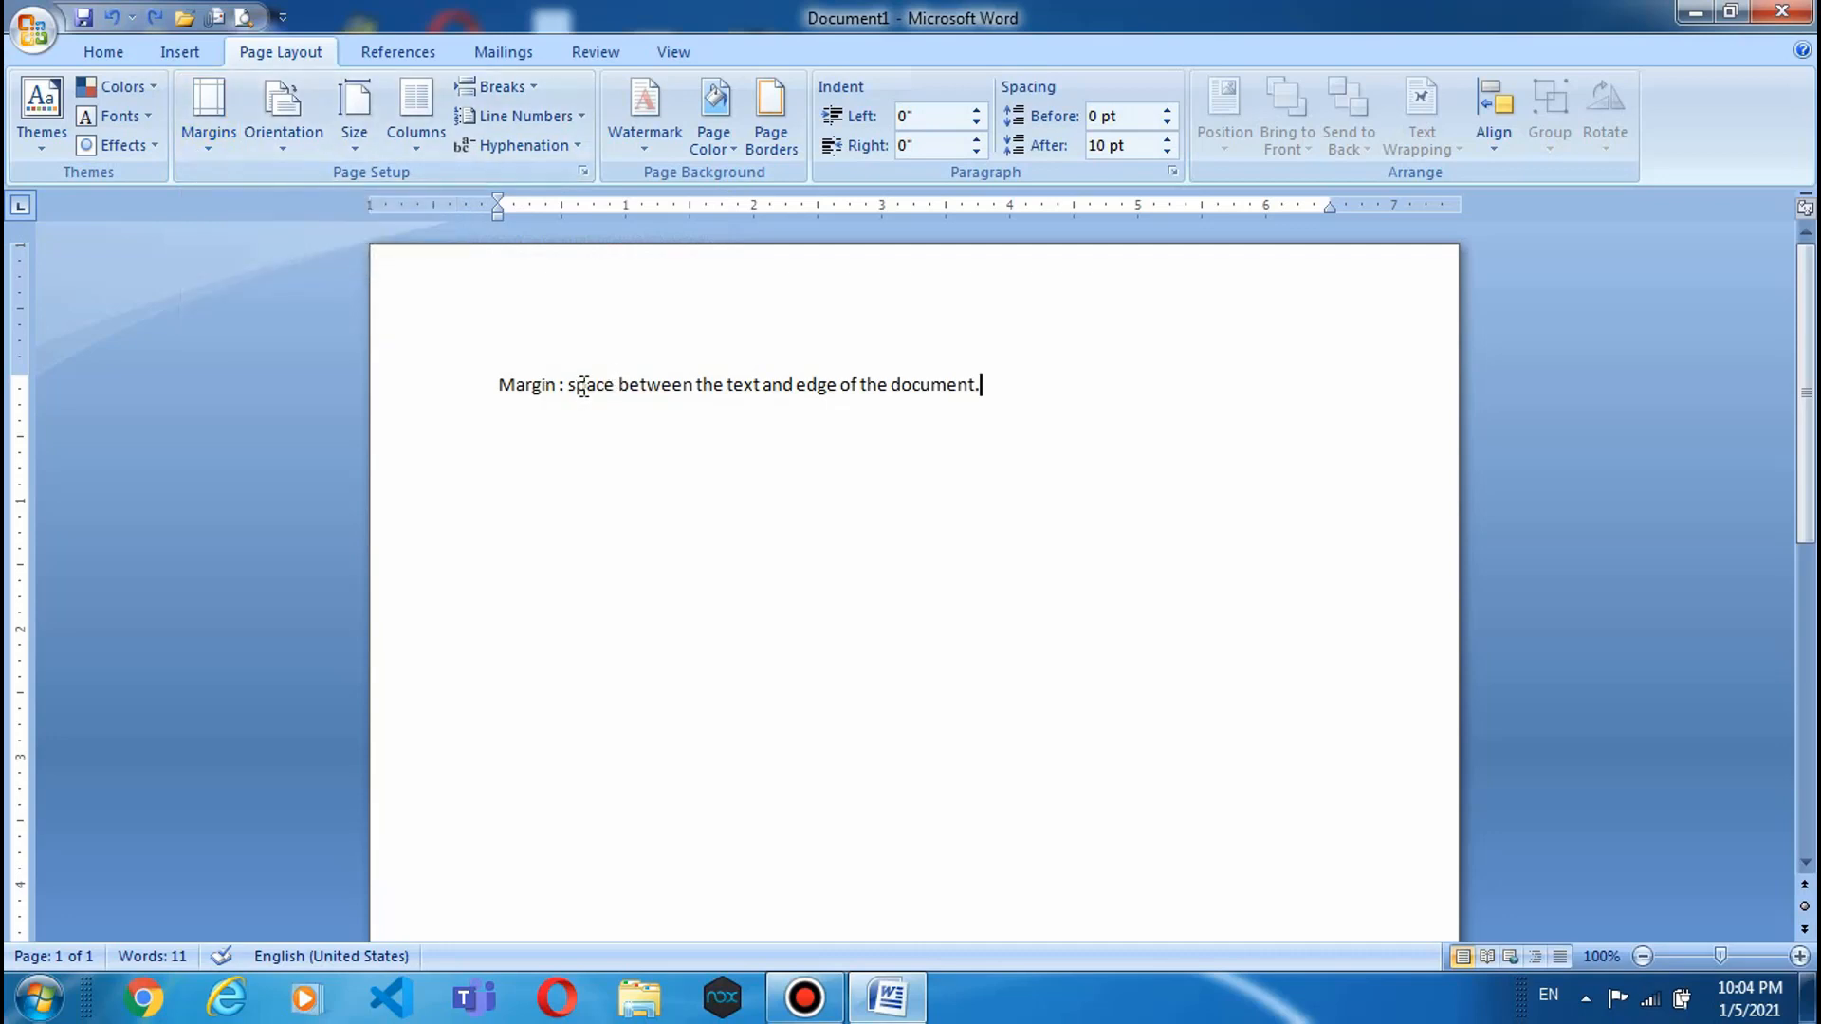
drag(569, 386, 997, 398)
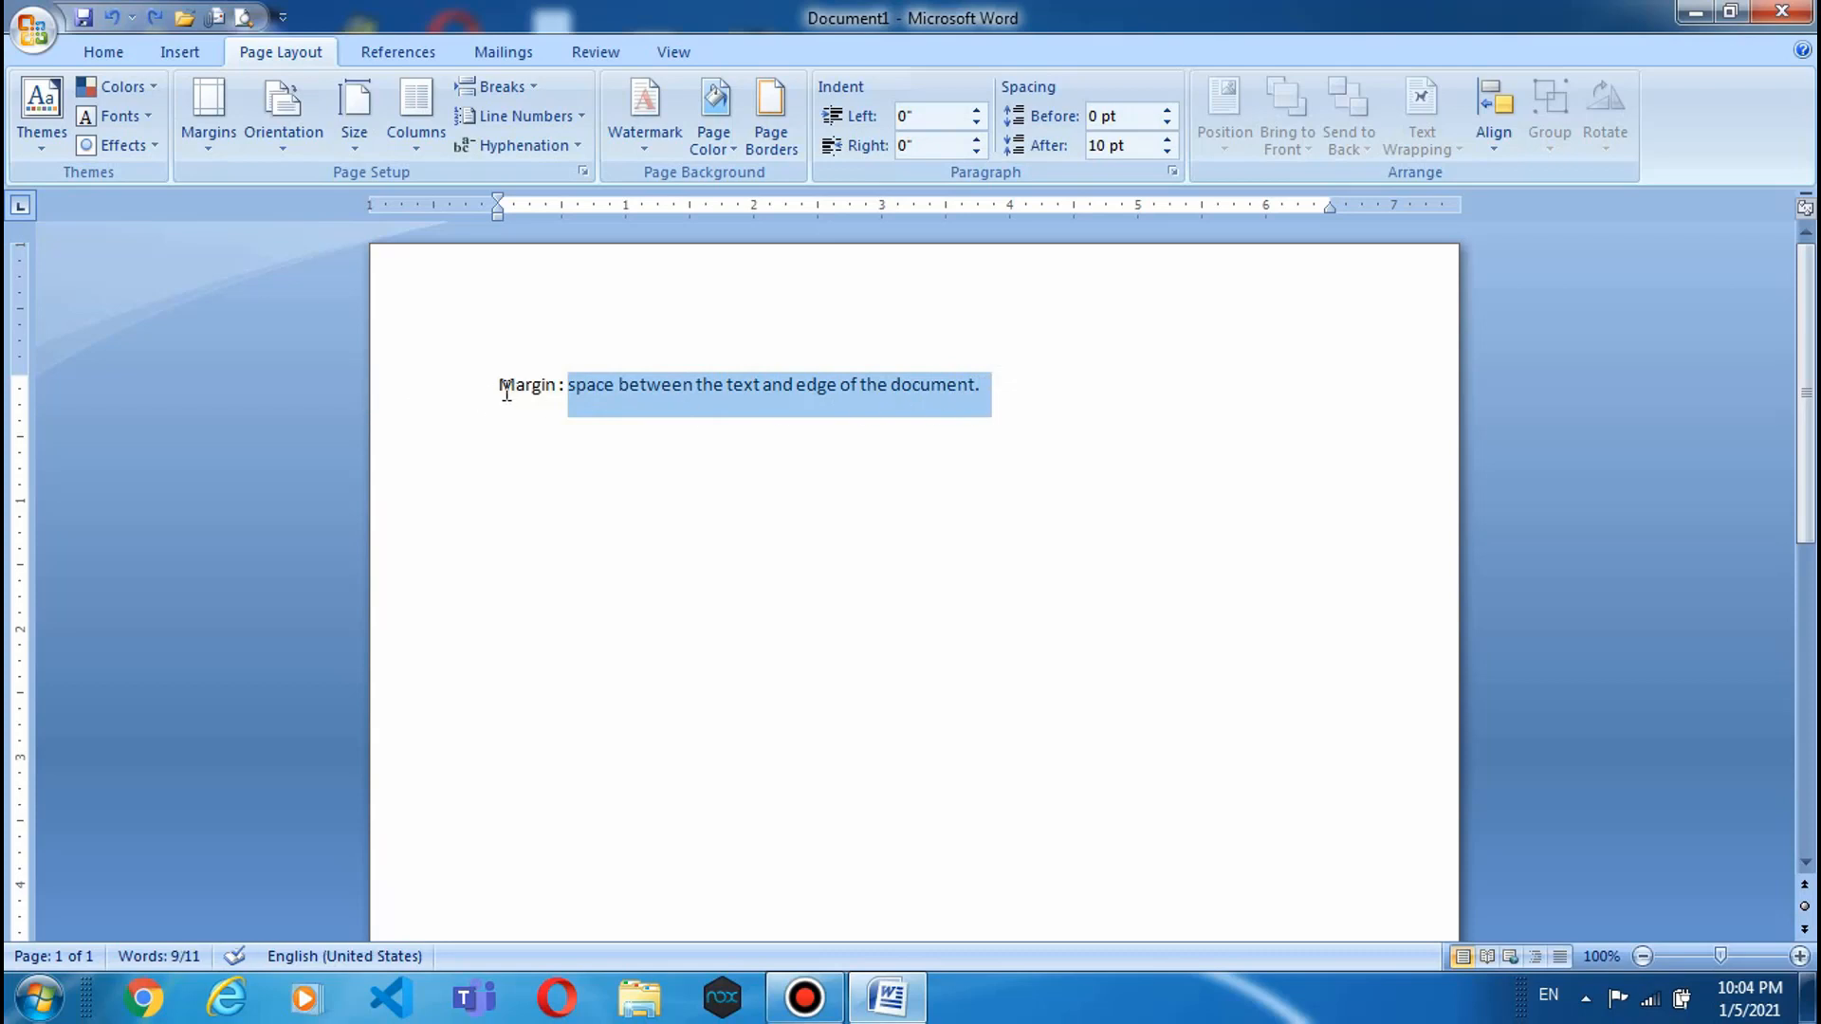
click(507, 391)
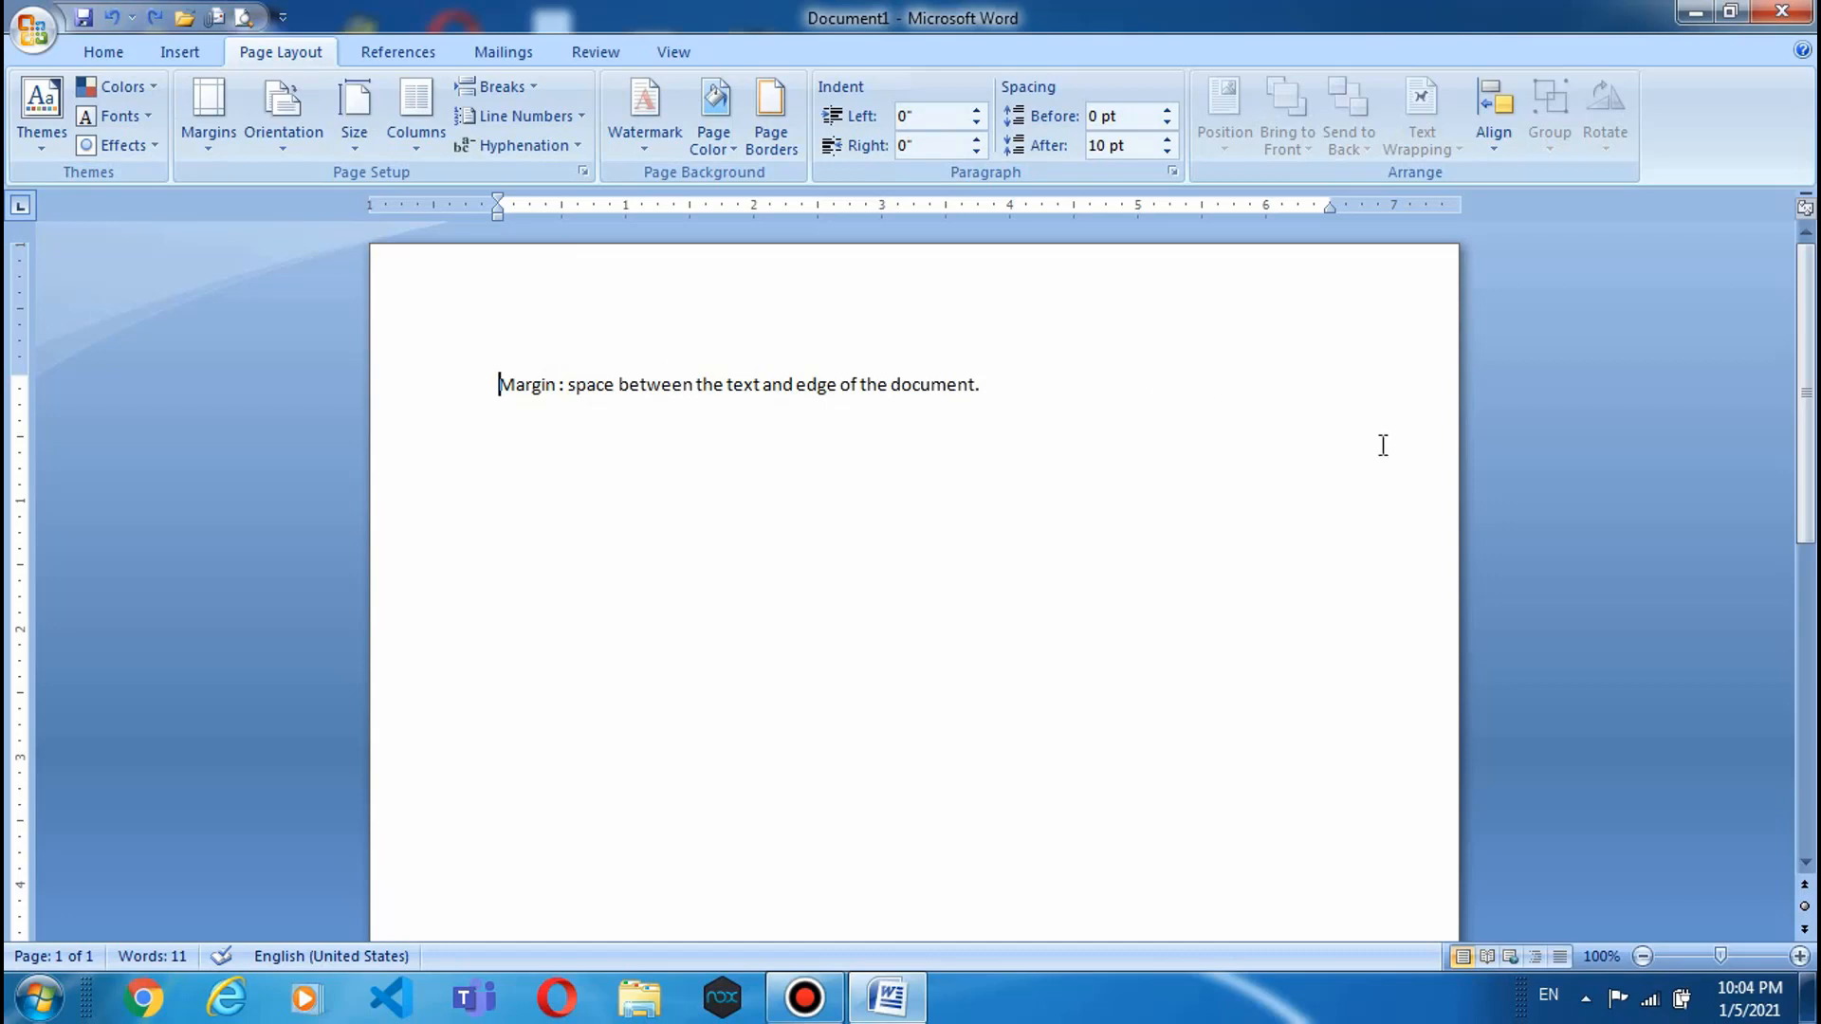
- On a new line below the margin sentence, generate sample paragraphs with =rand(6,5)
click(1091, 403)
key(Return)
text(=rand(6,6)
text())
key(BackSpace)
key(BackSpace)
text(5))
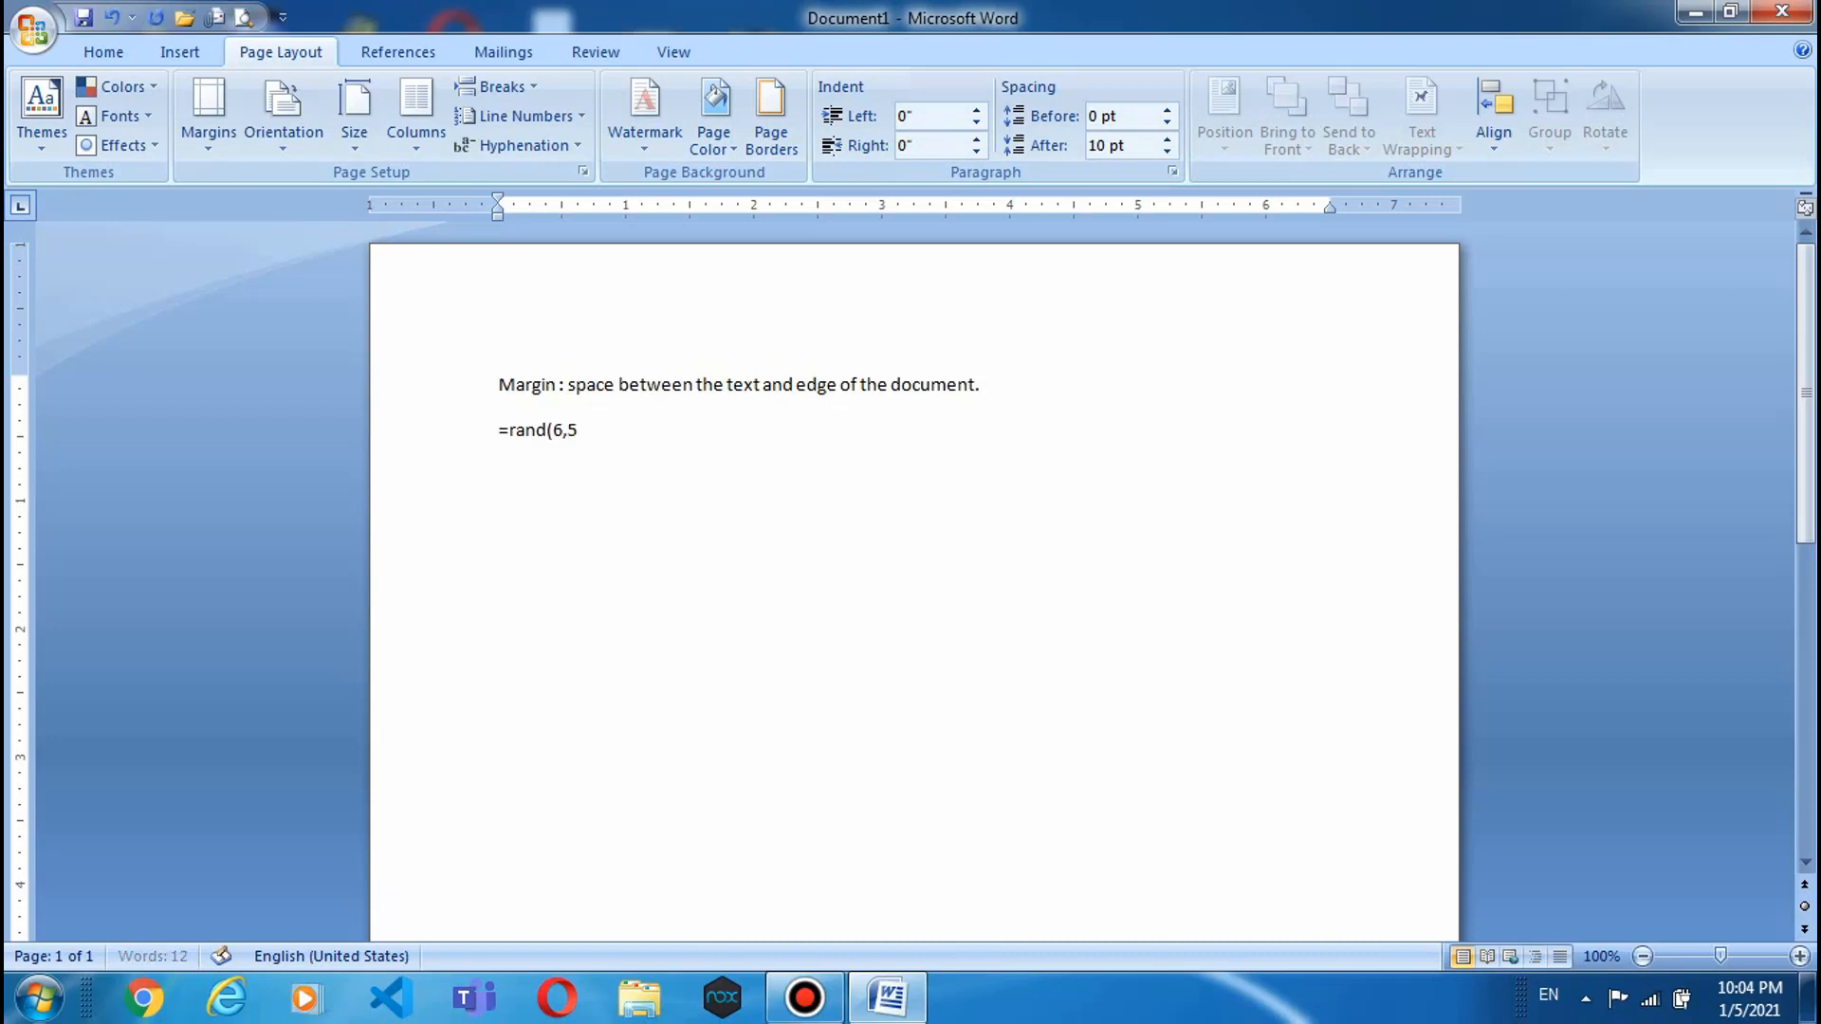
key(Return)
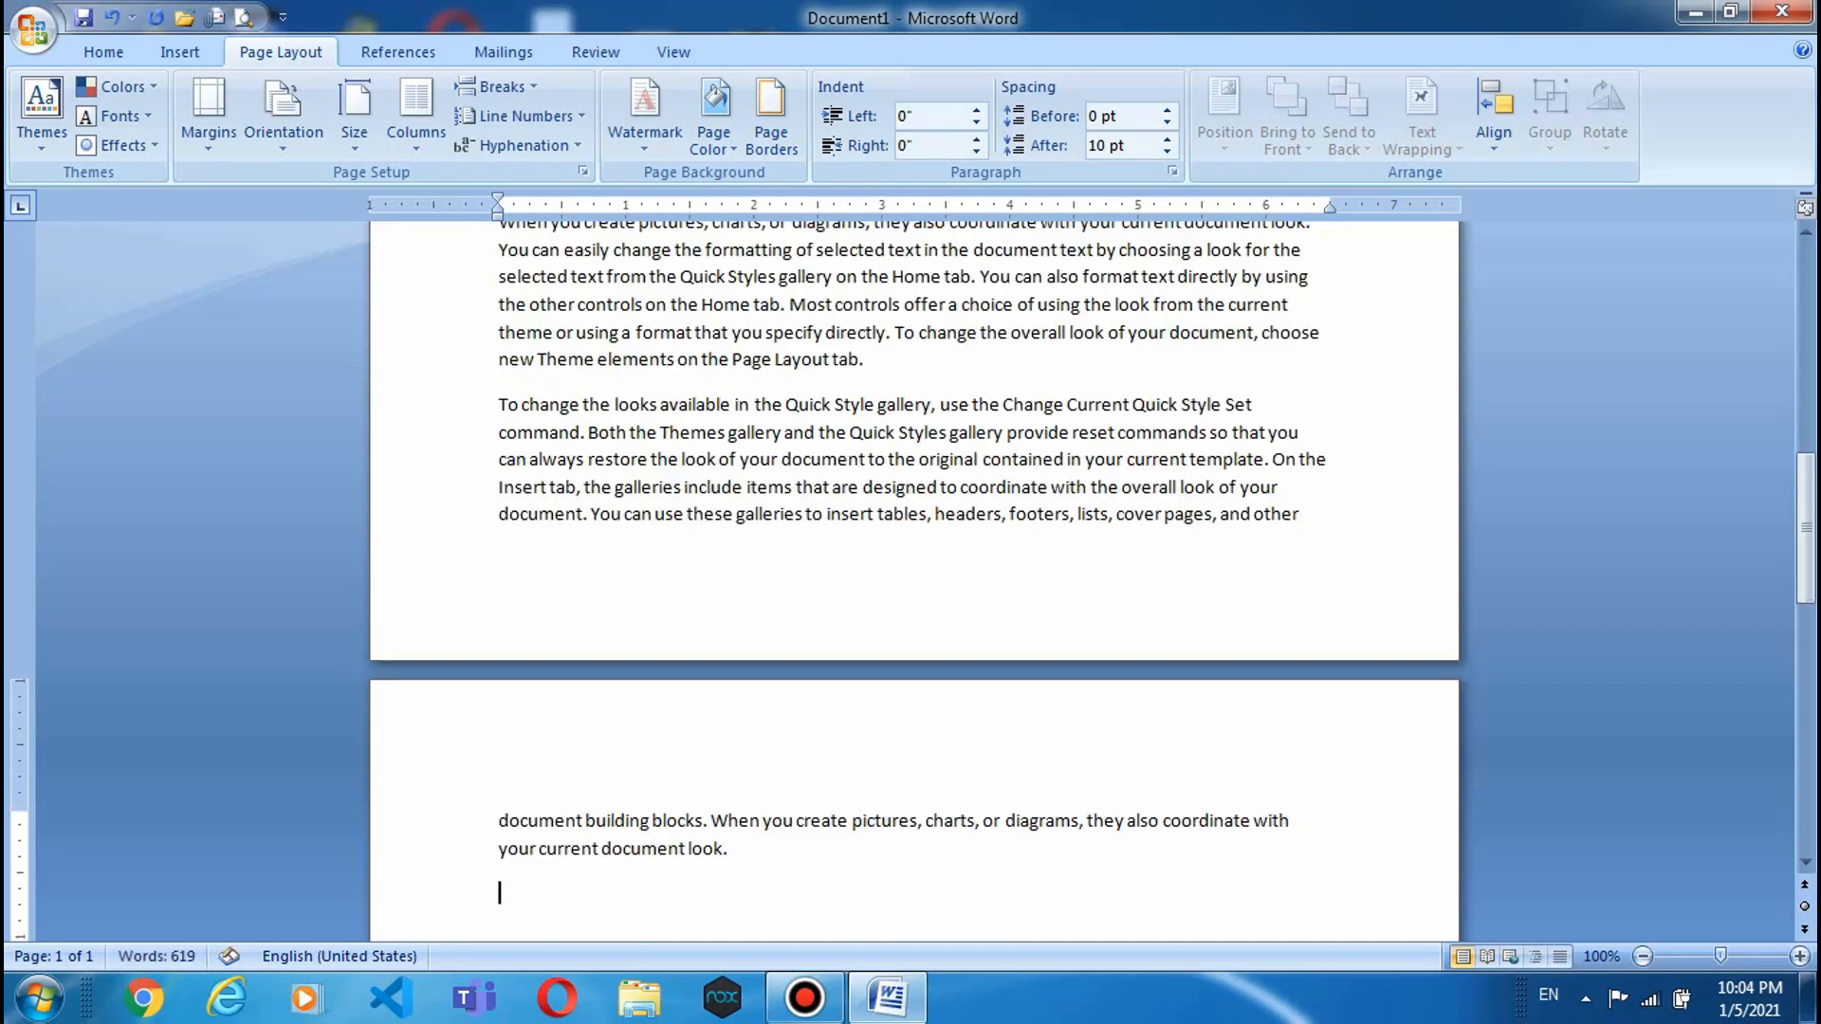
scroll(1089, 394, up, 15)
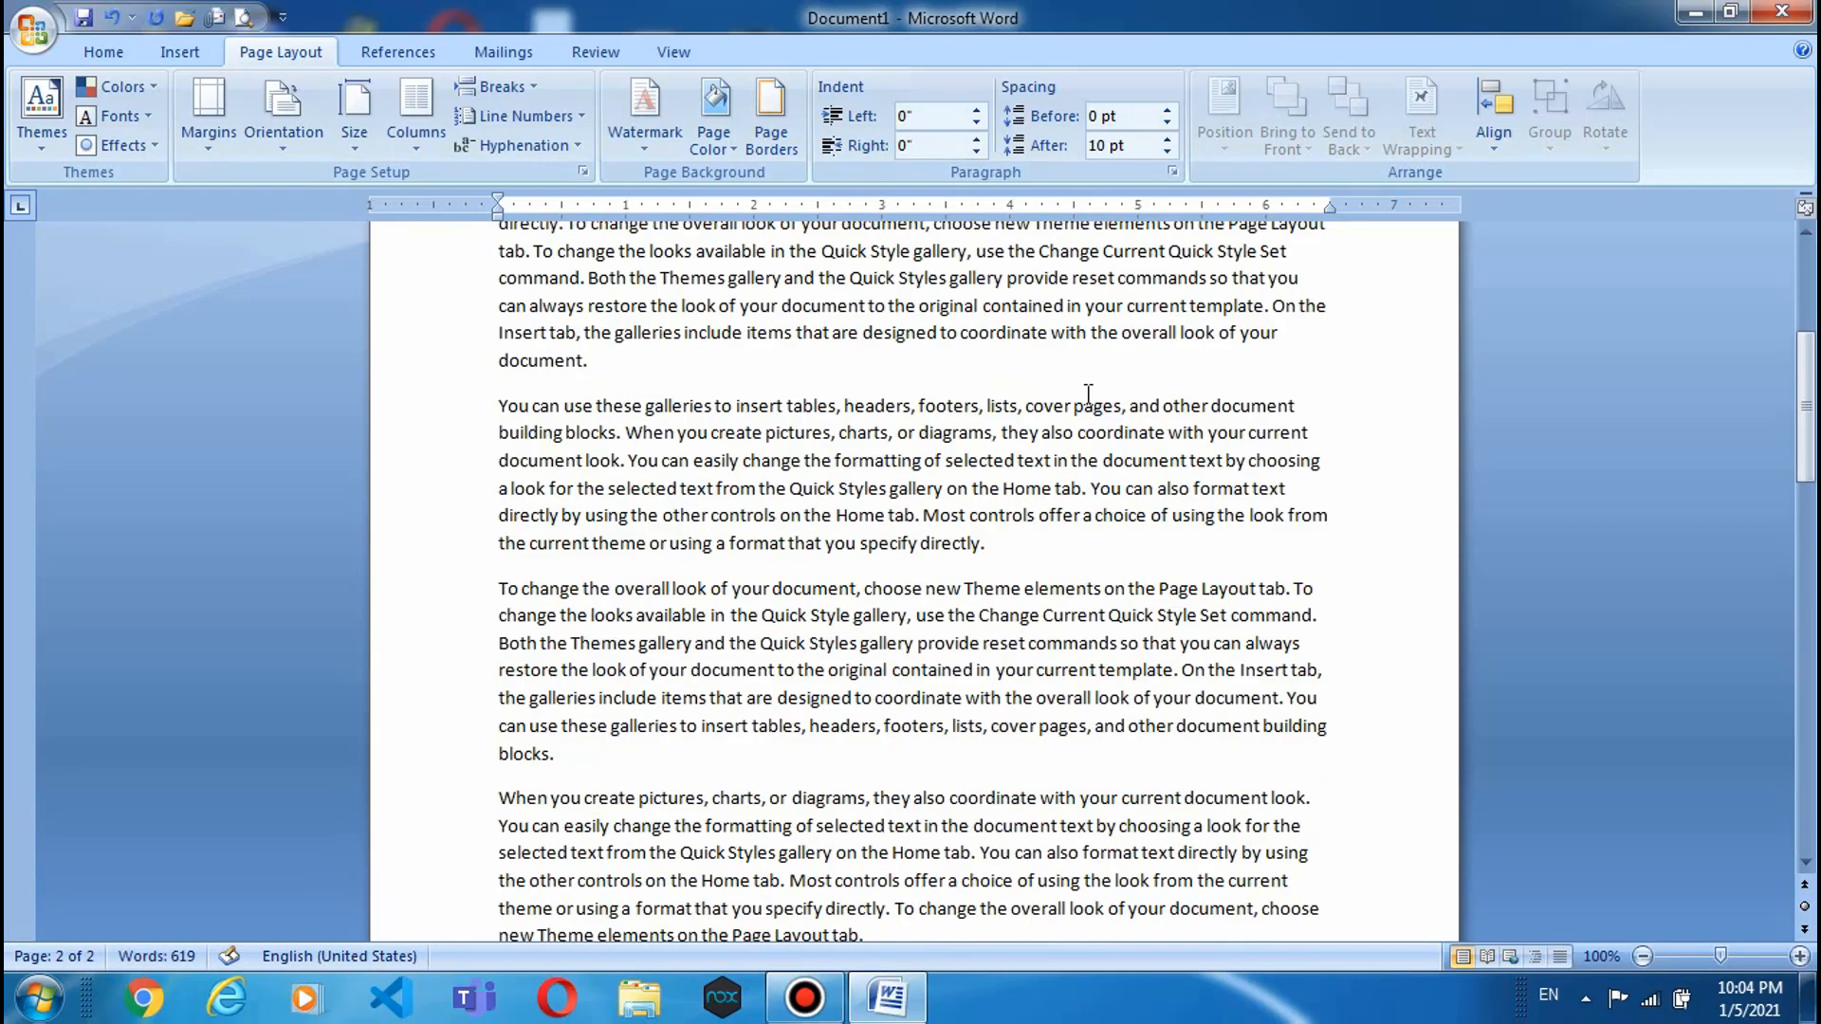
scroll(1088, 395, up, 2)
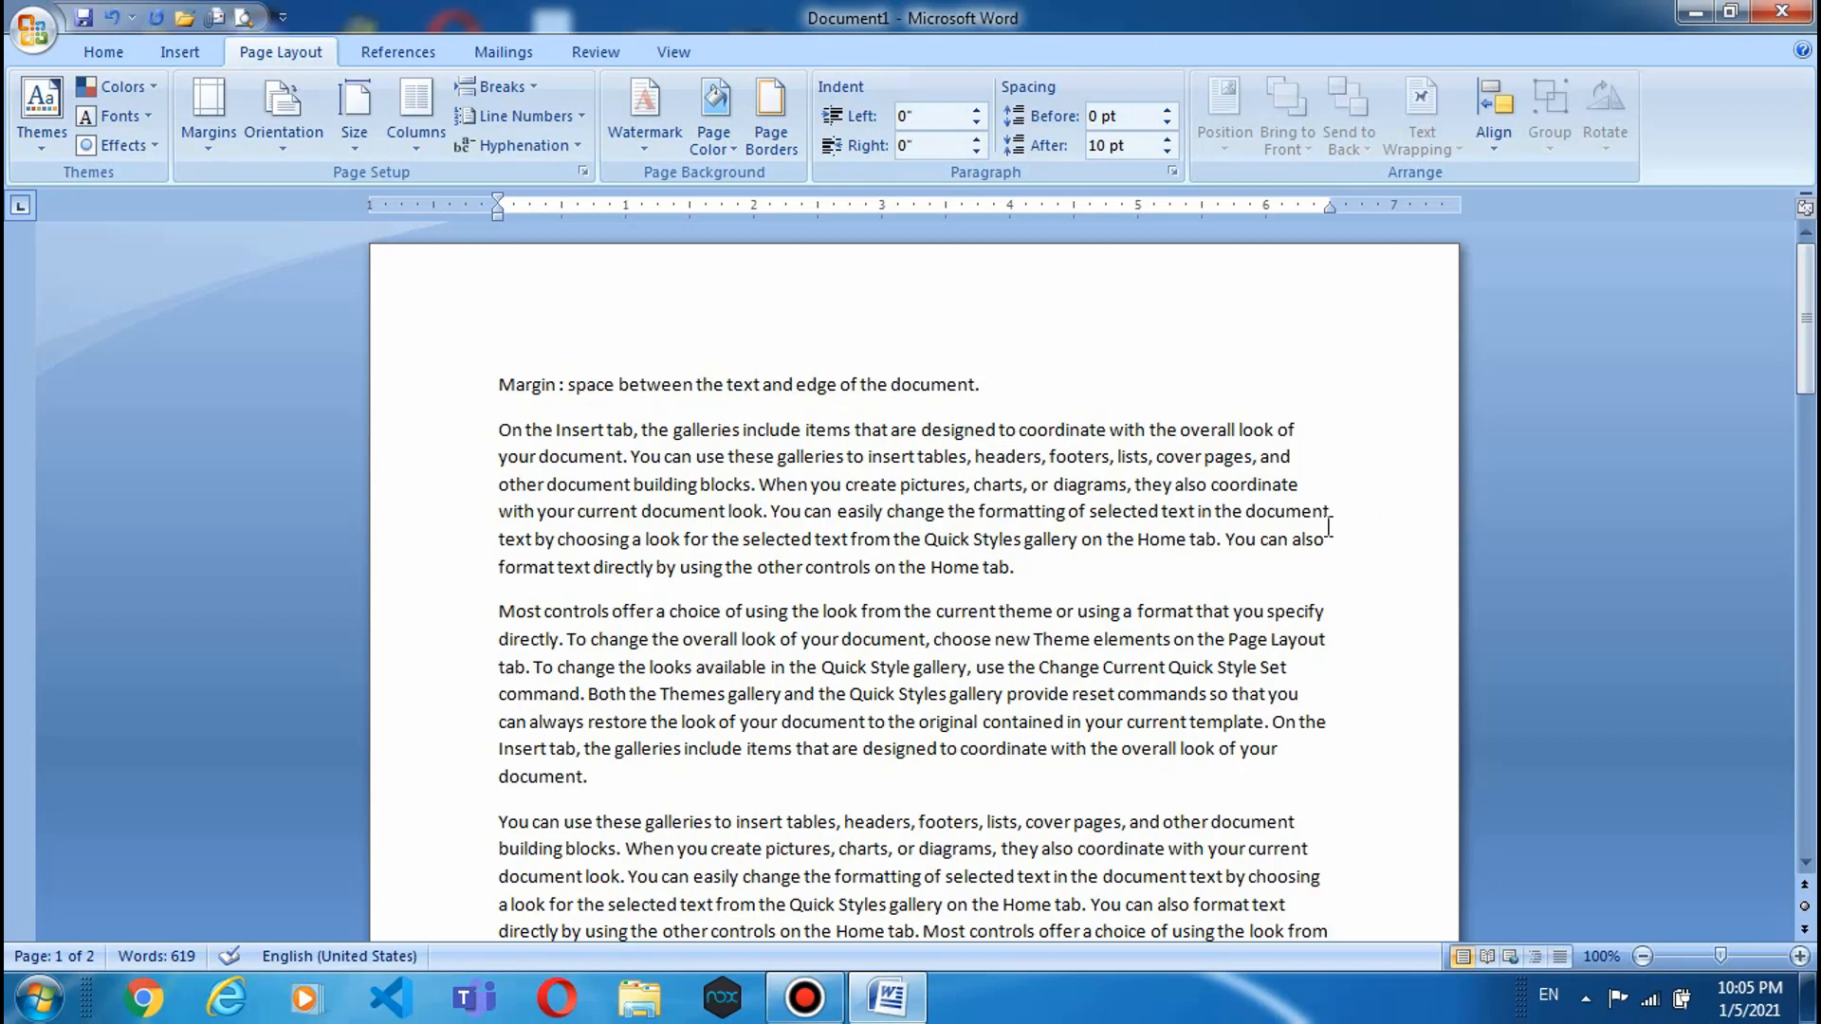
scroll(1330, 519, down, 3)
scroll(1330, 518, down, 6)
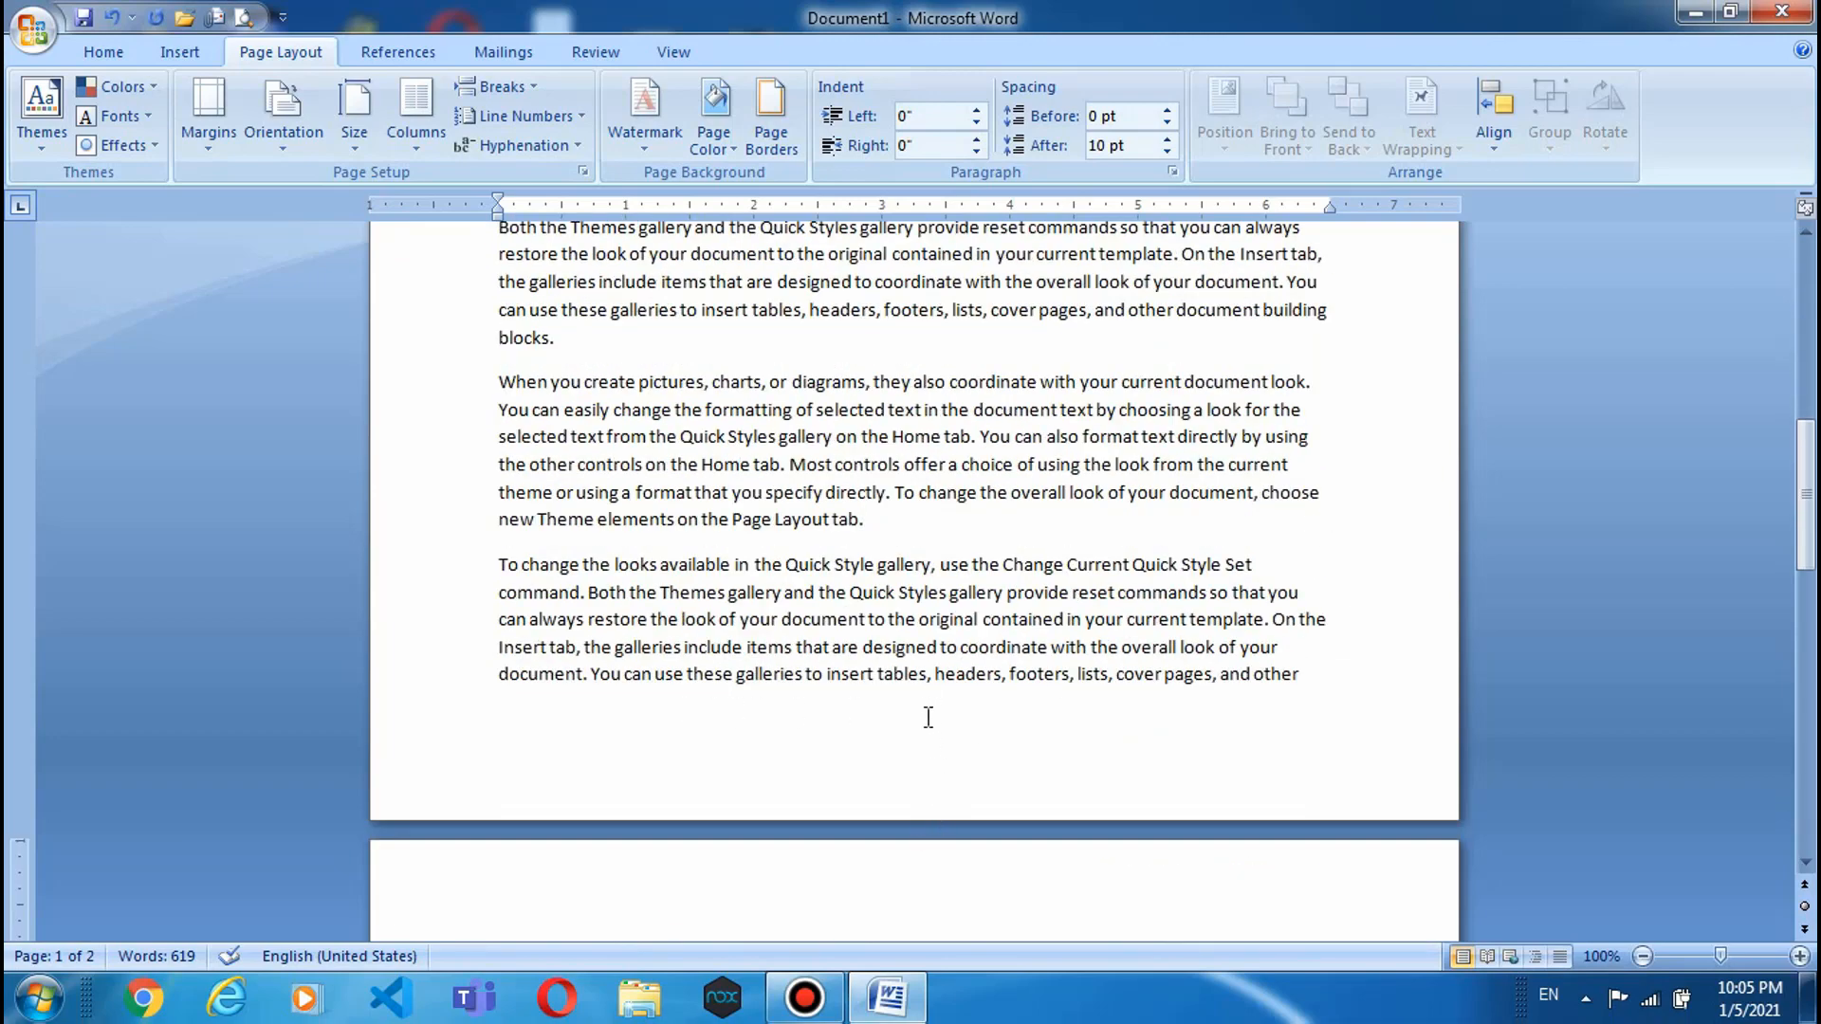
scroll(987, 739, up, 8)
scroll(986, 740, up, 2)
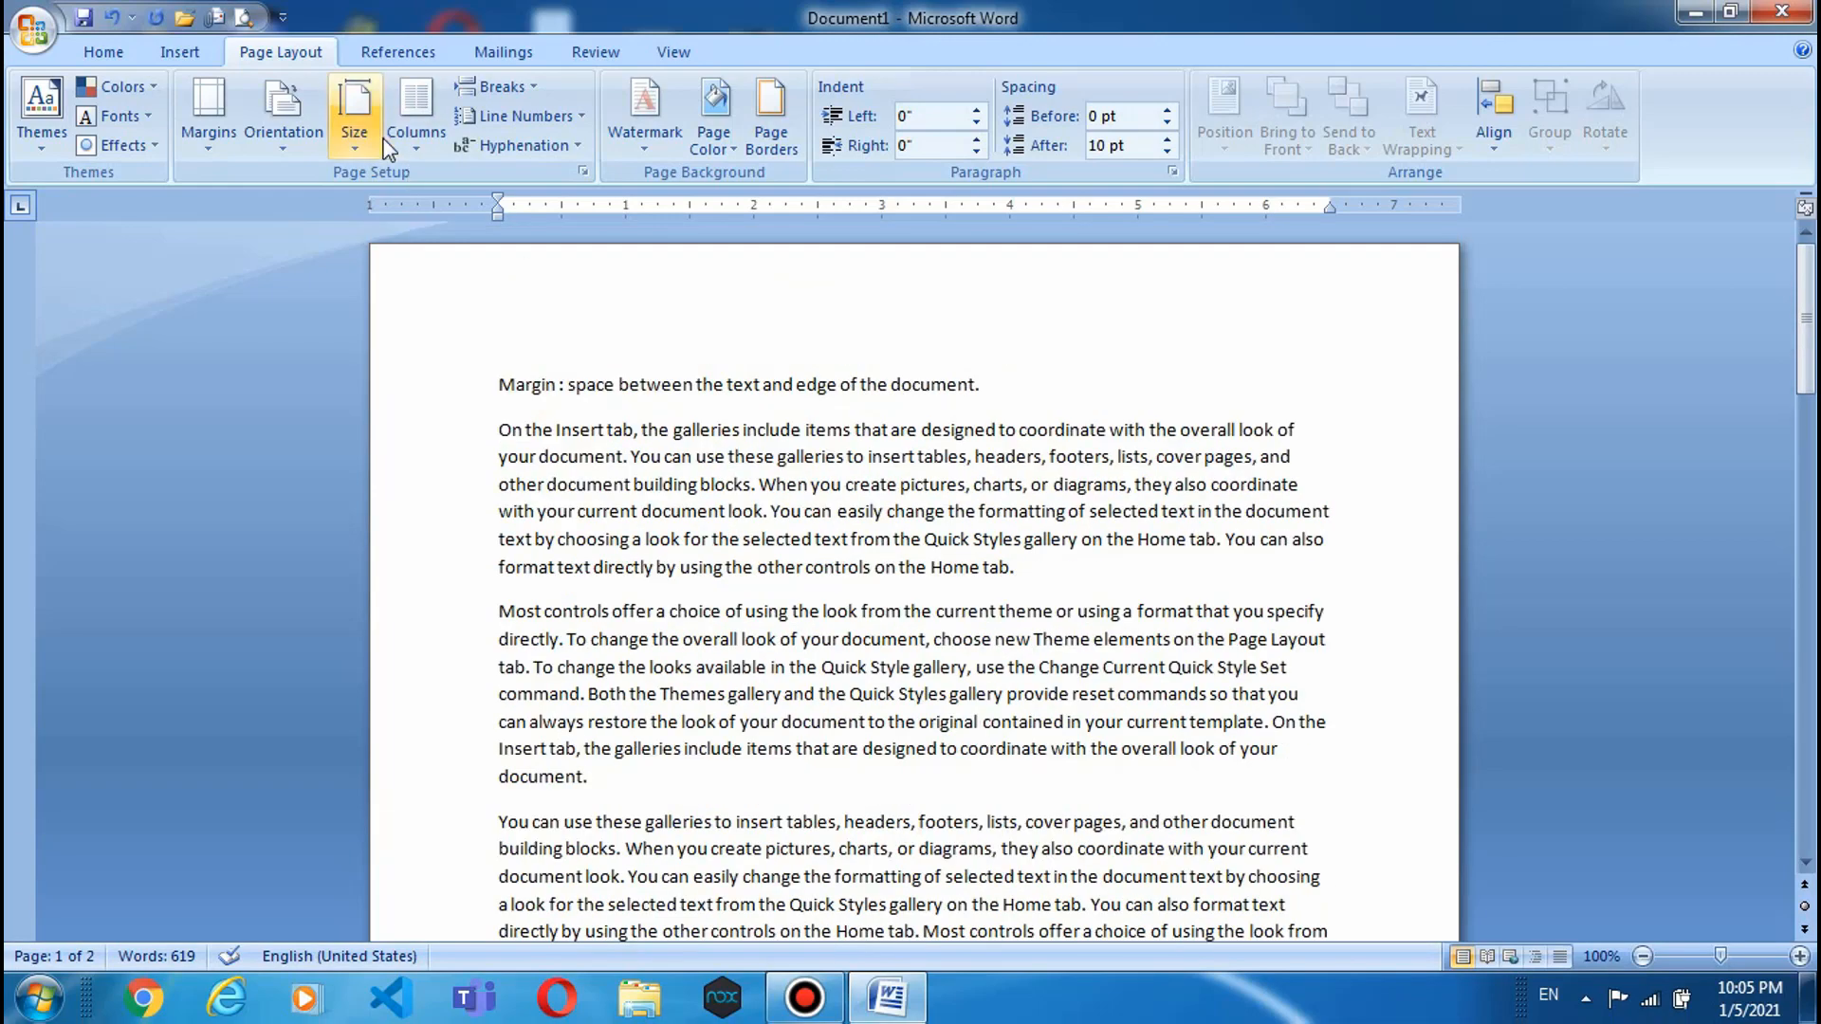
- Apply the Narrow margin preset, 0.5" on every side
click(203, 152)
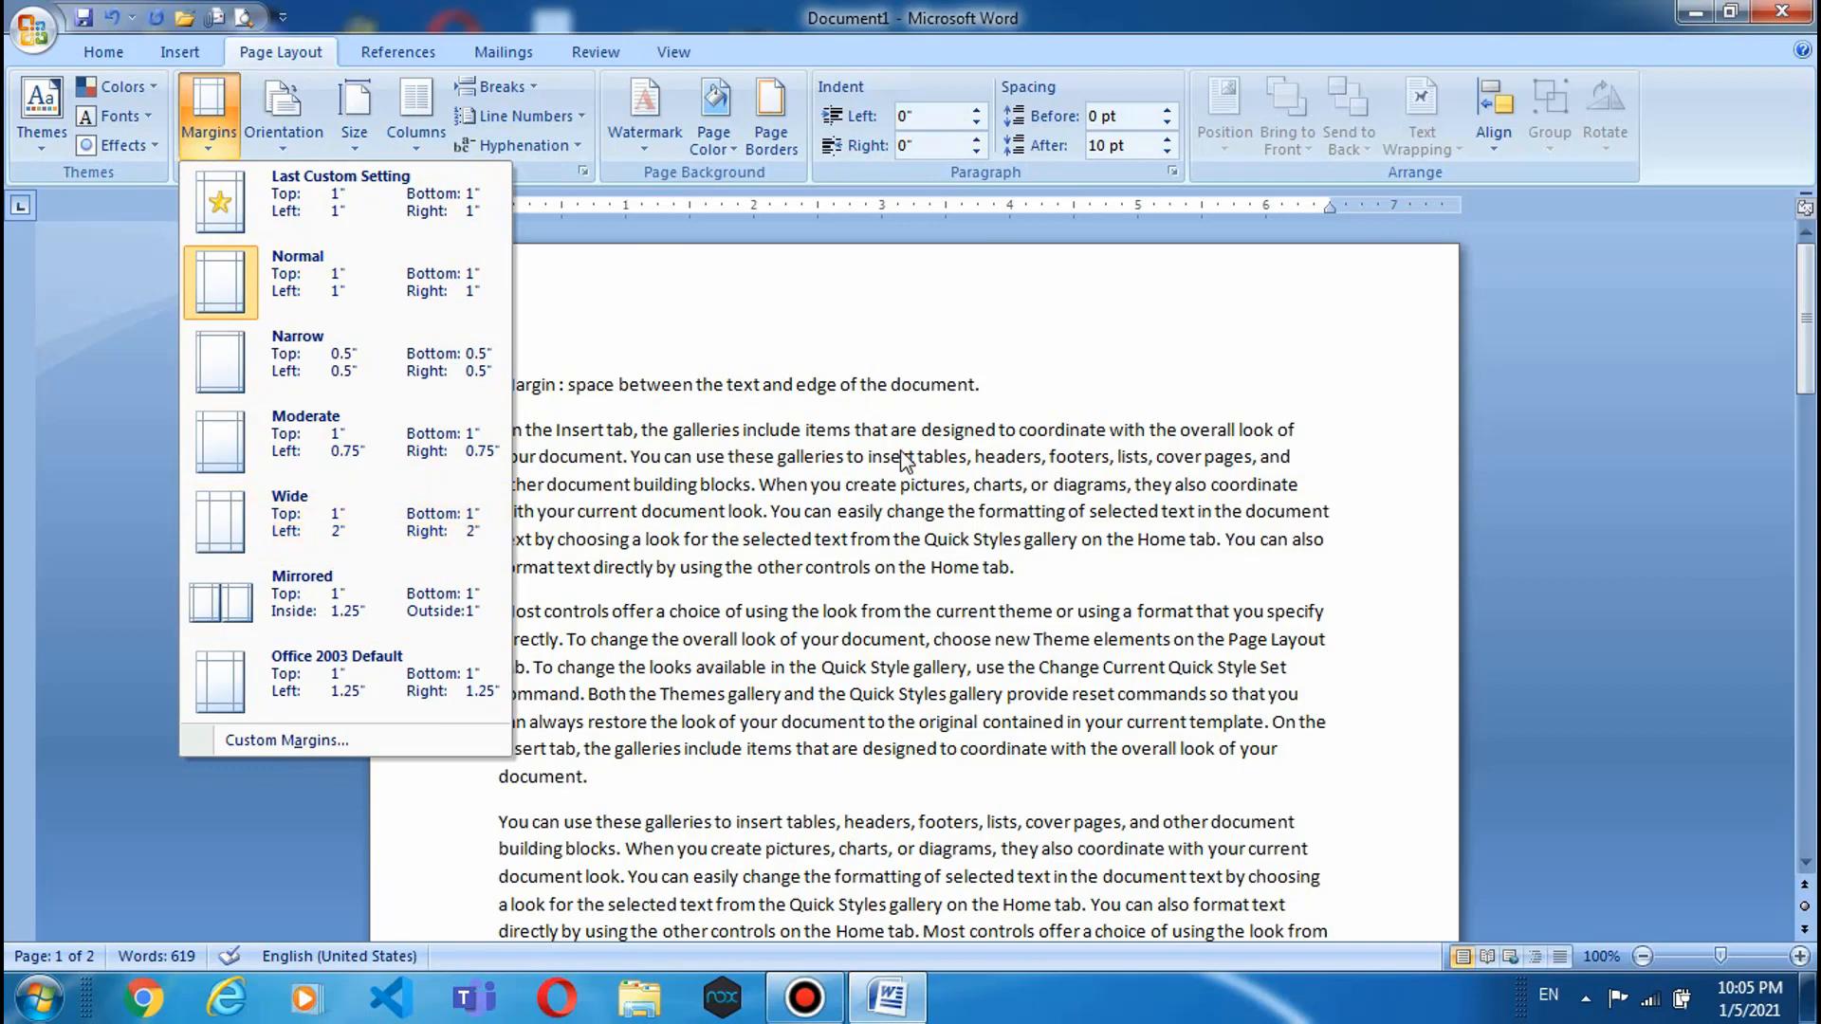
click(351, 353)
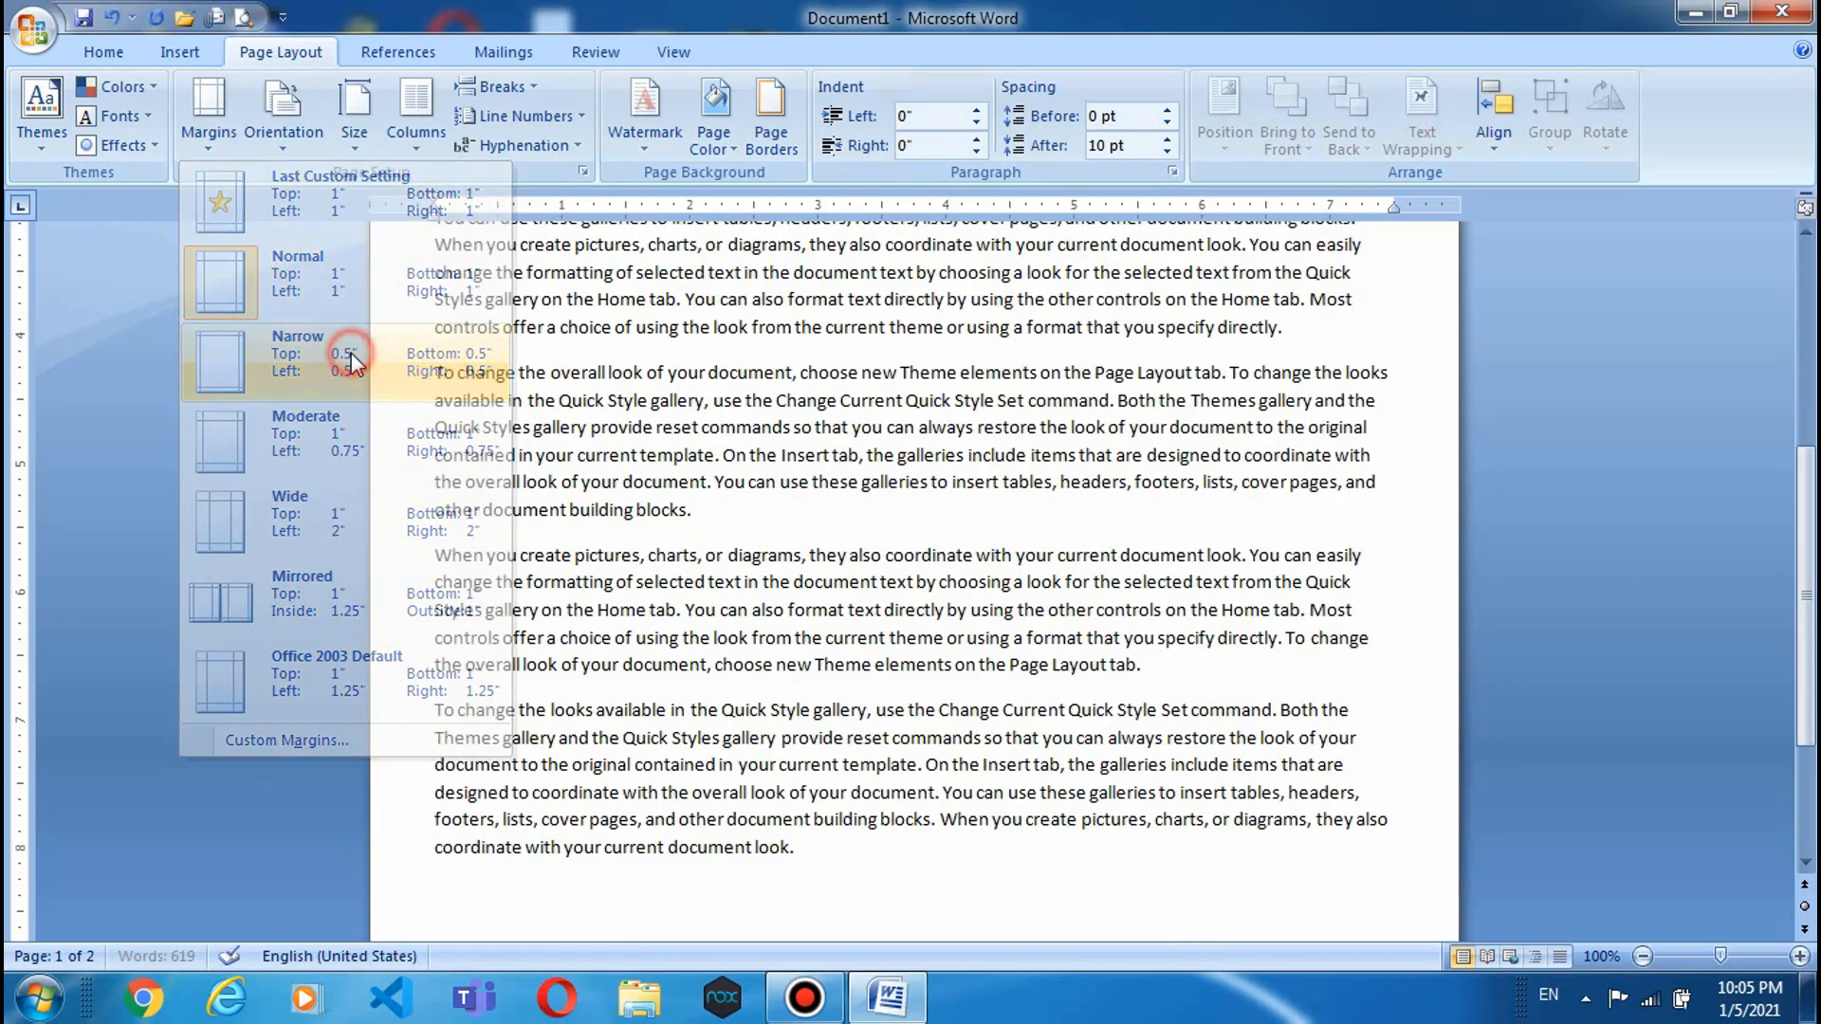
scroll(585, 515, up, 6)
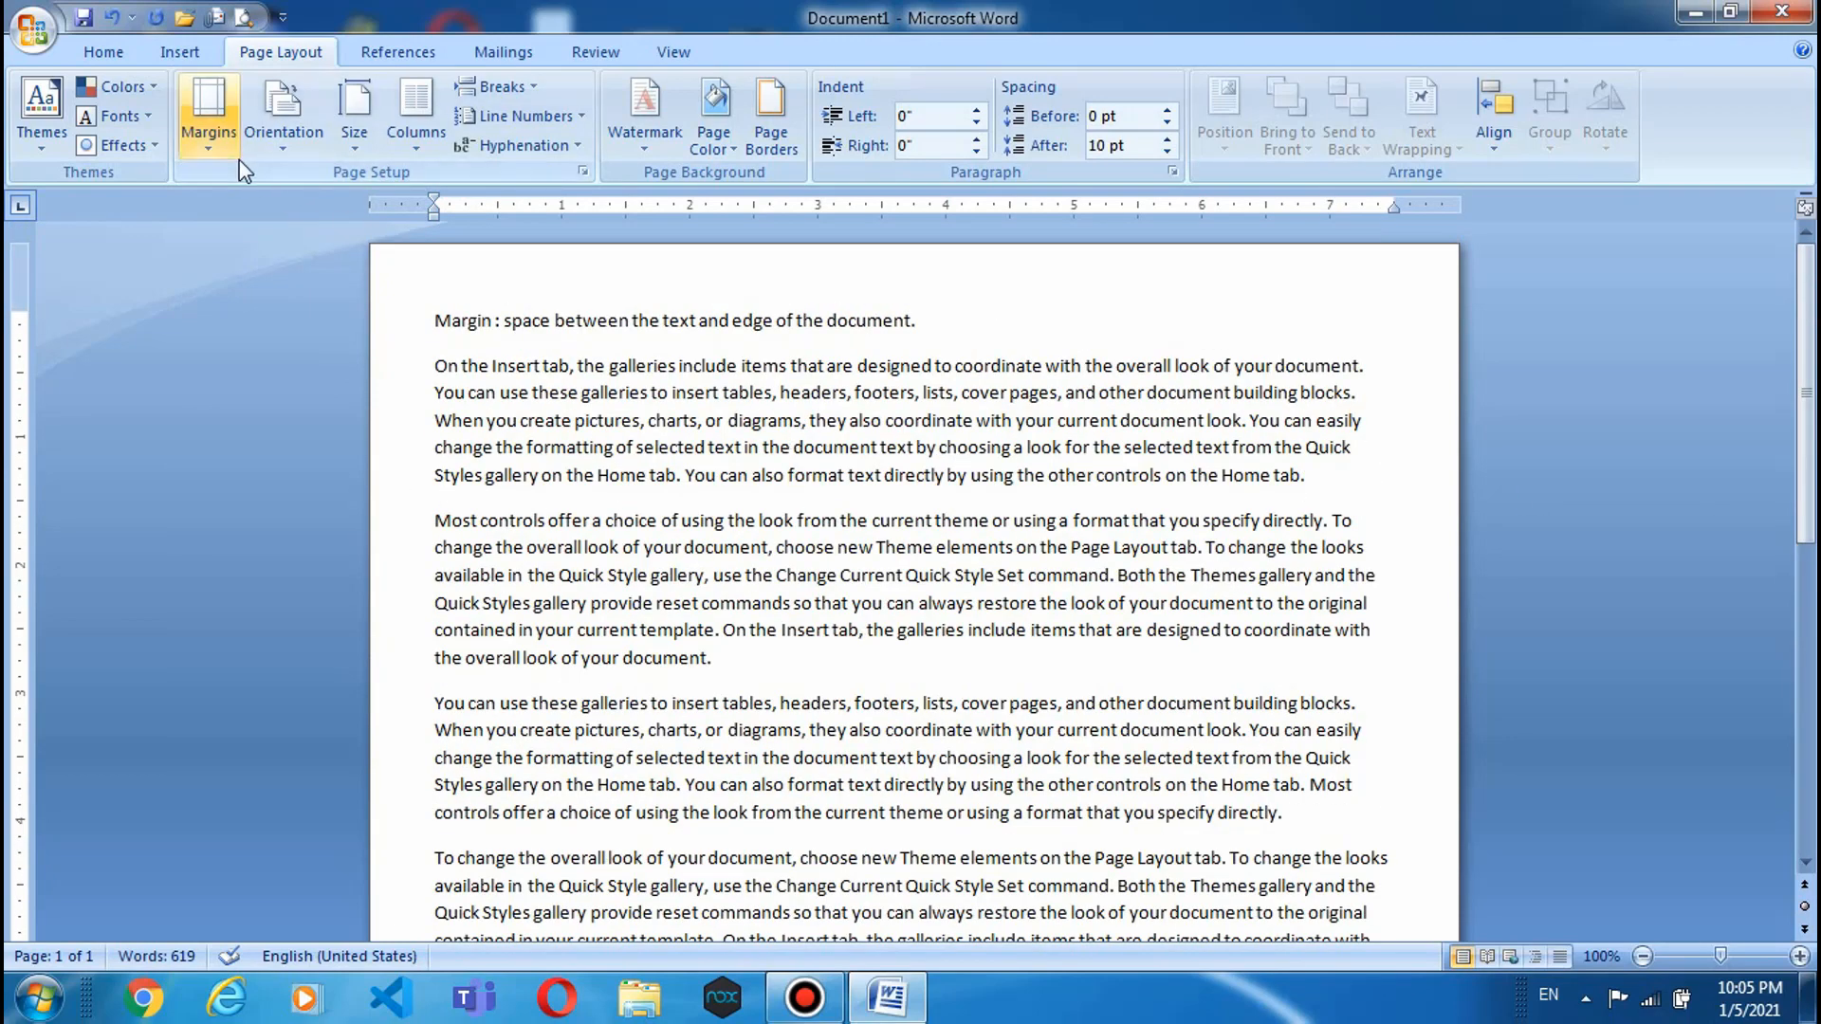
click(209, 118)
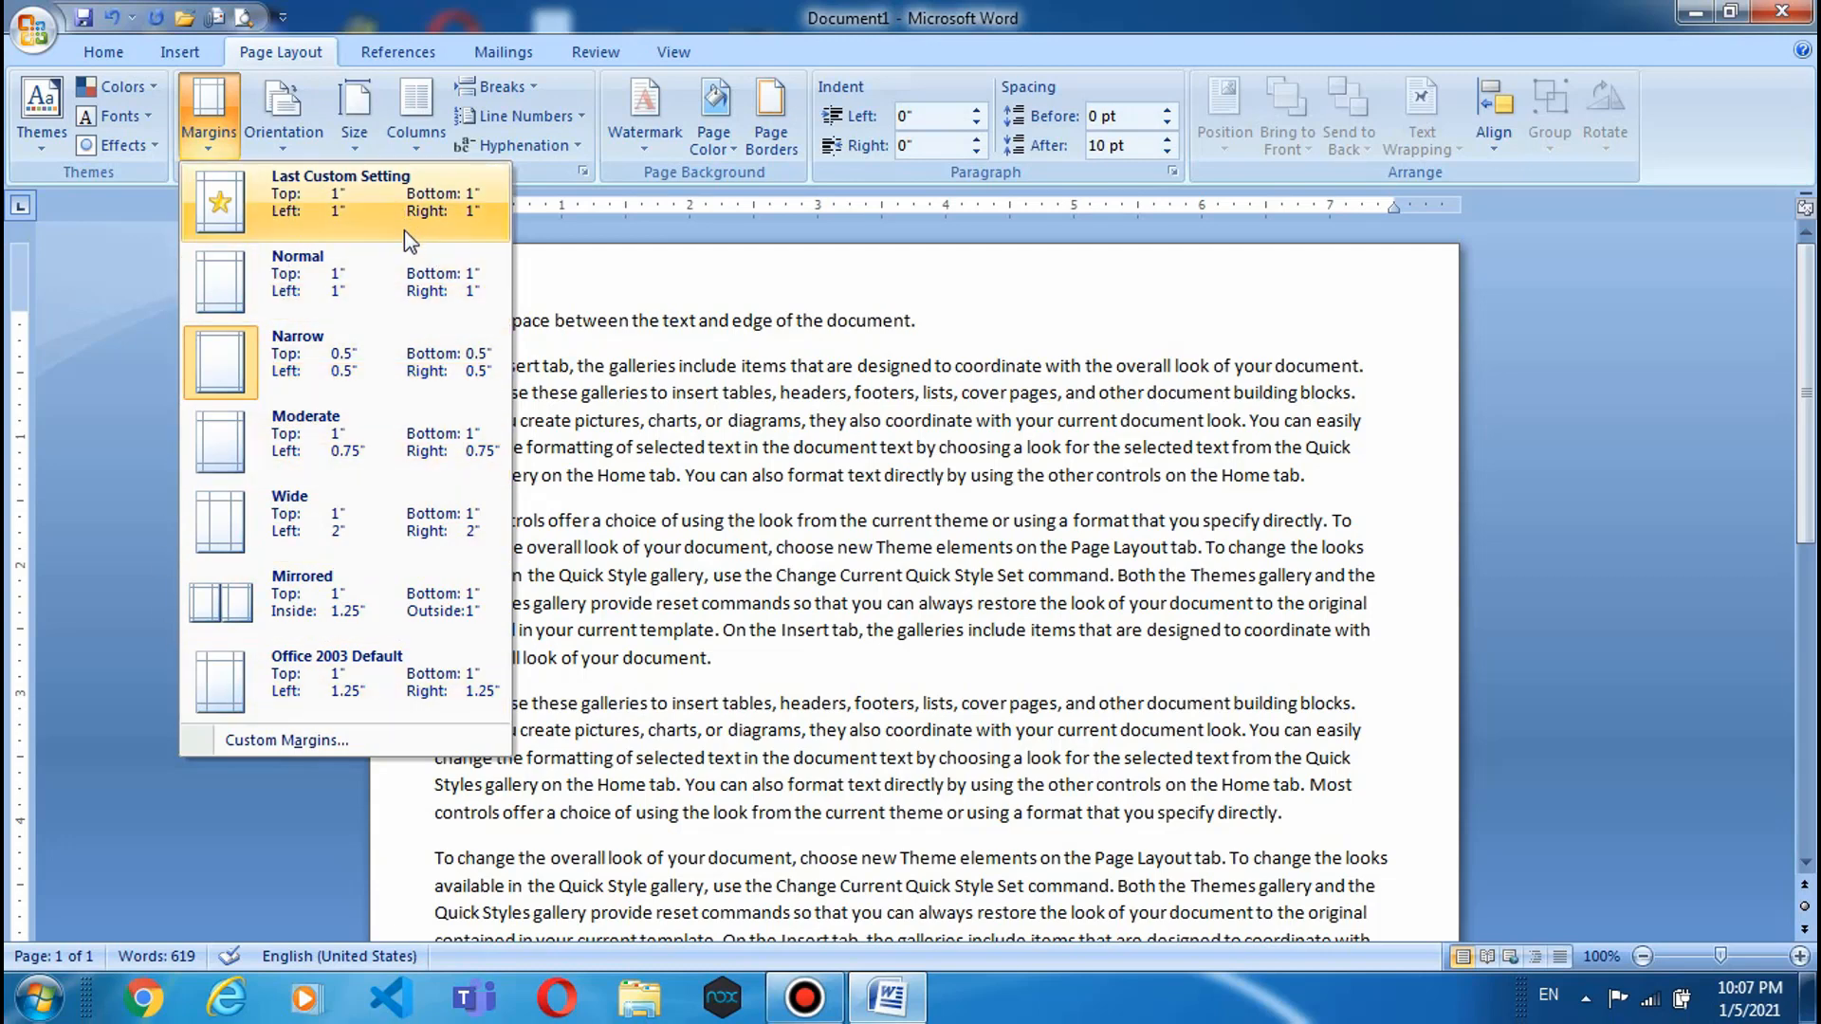
- In Custom Margins, set top and bottom to 0.3" and left and right to 0.8"
click(292, 738)
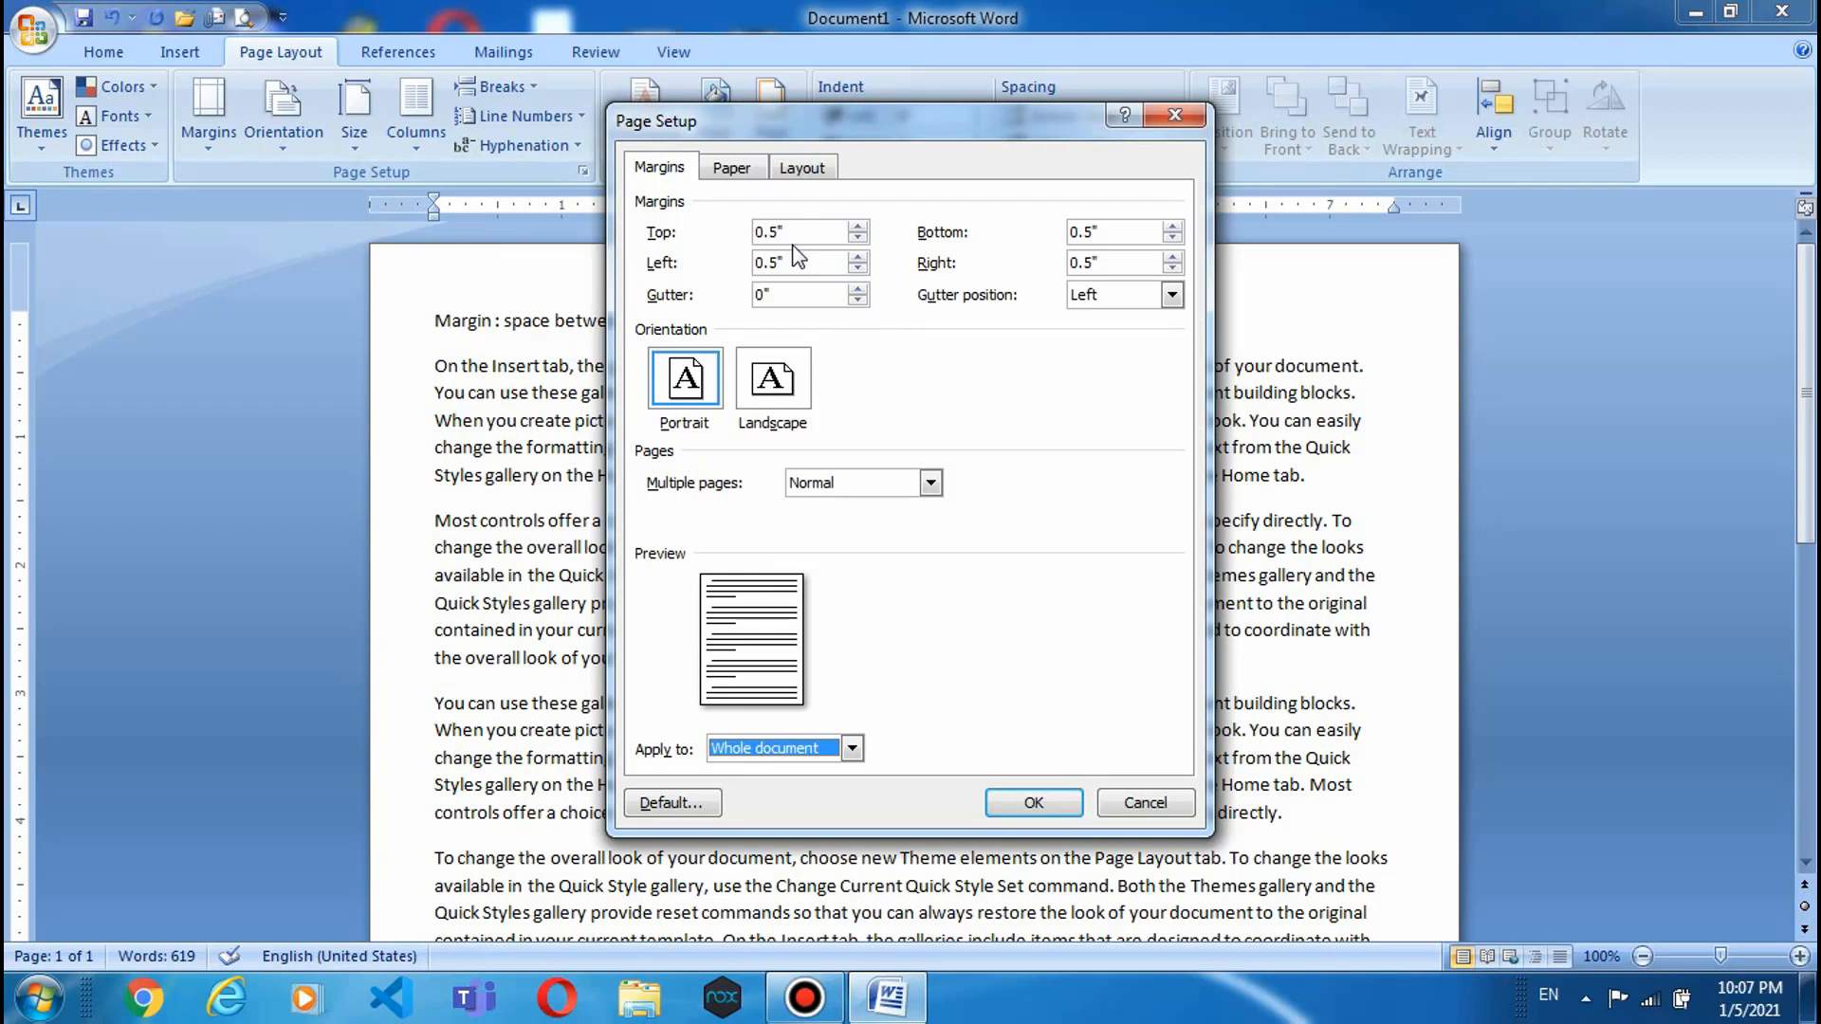
click(860, 238)
click(859, 238)
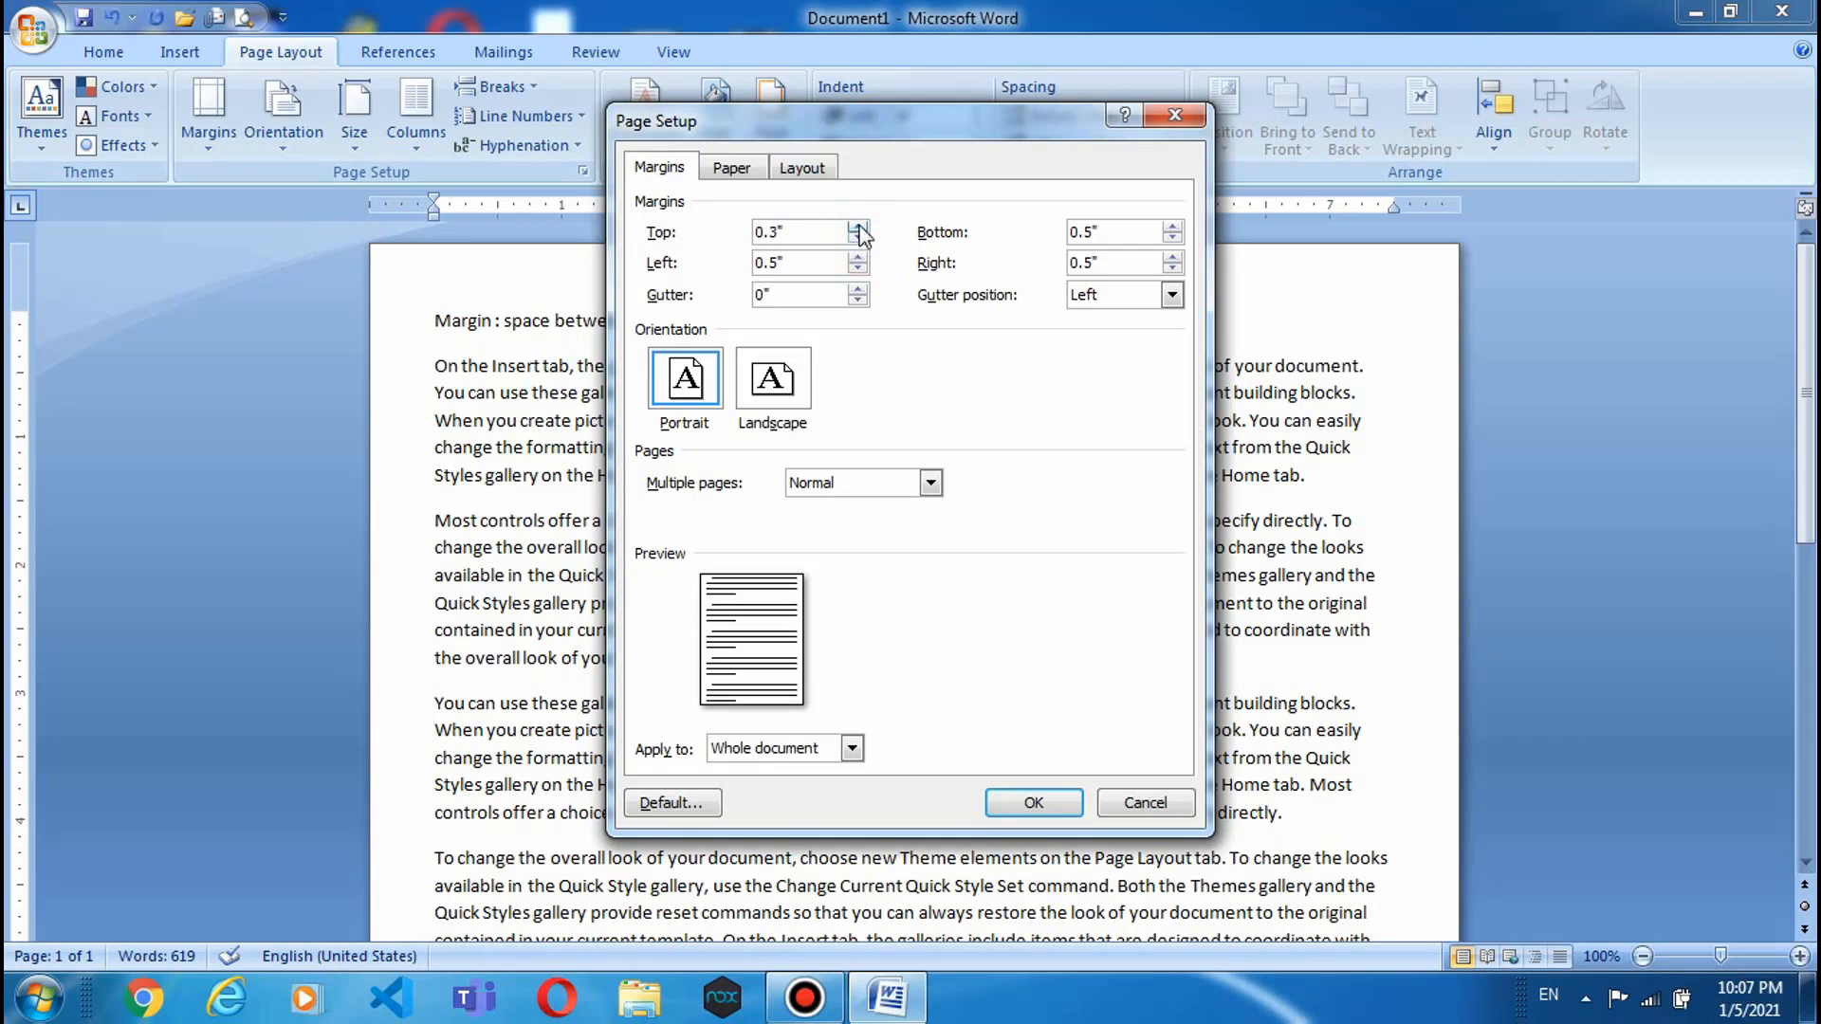
click(1172, 237)
click(1174, 236)
click(859, 257)
click(860, 257)
click(859, 257)
click(1174, 257)
click(1174, 257)
click(1174, 258)
- Set the gutter width to 1.1"
click(857, 289)
click(858, 289)
click(857, 289)
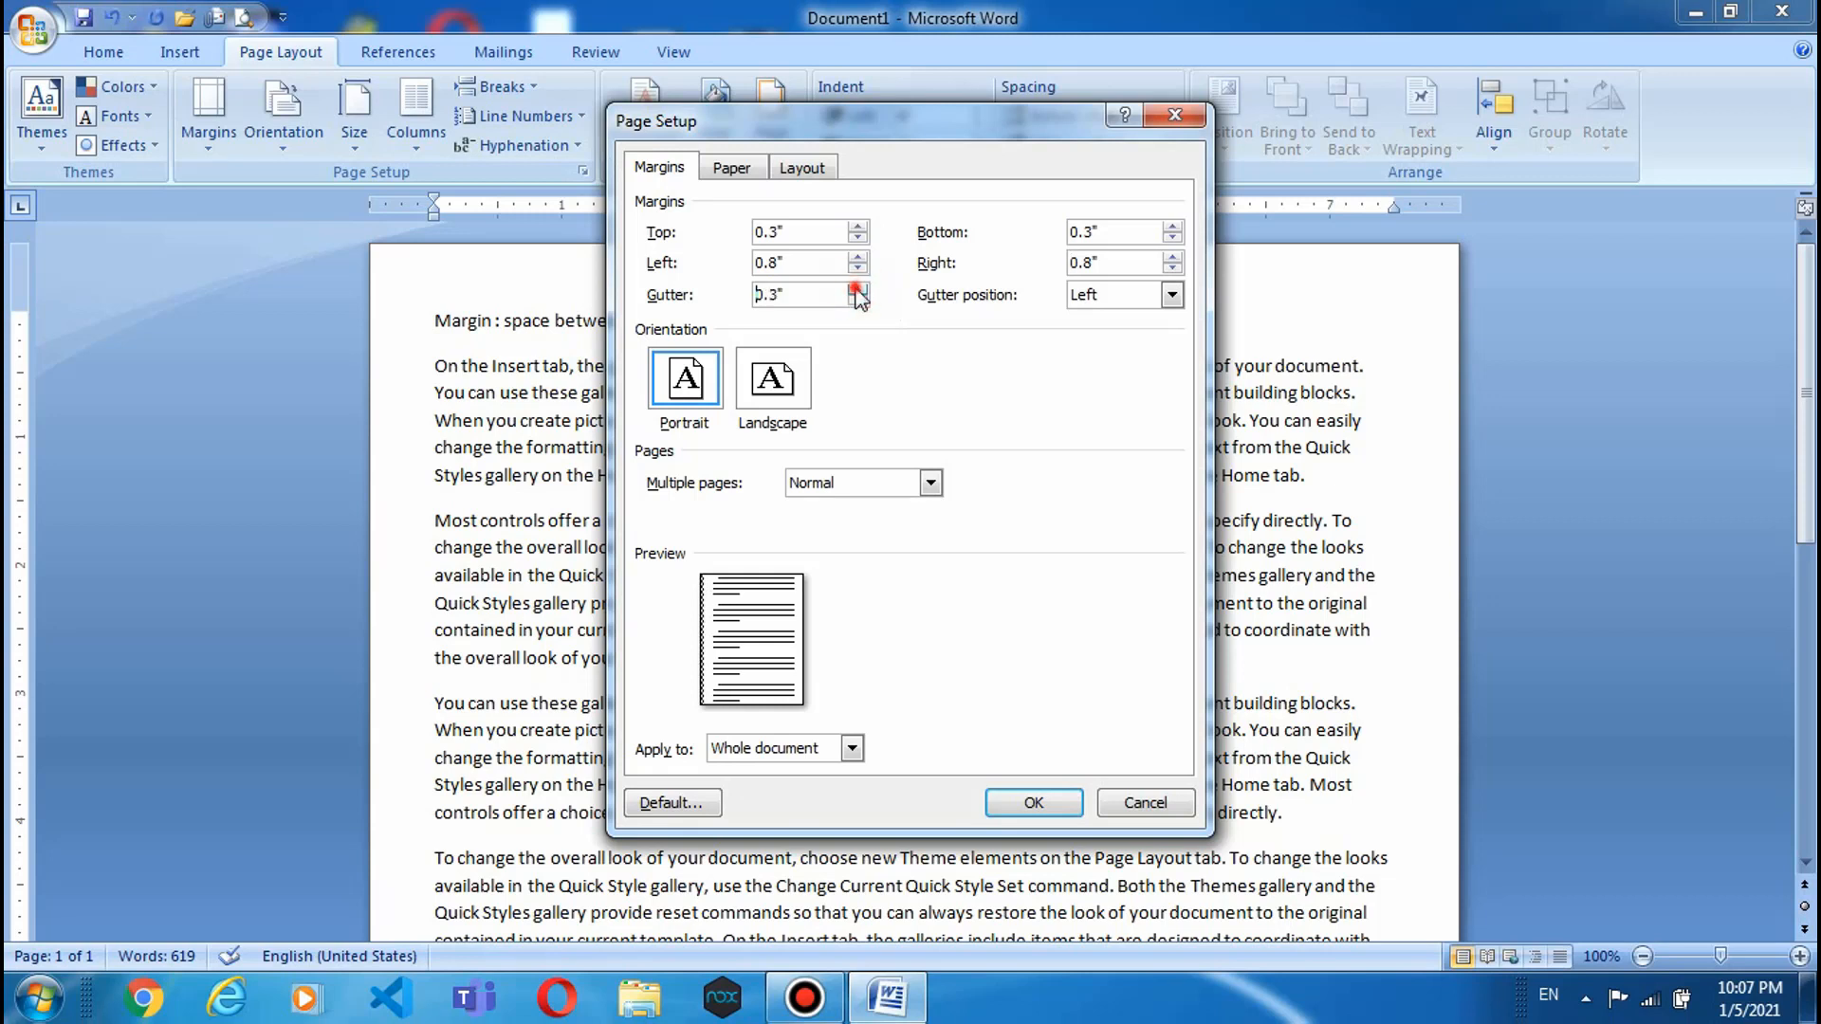
click(857, 289)
click(857, 290)
click(857, 289)
click(858, 289)
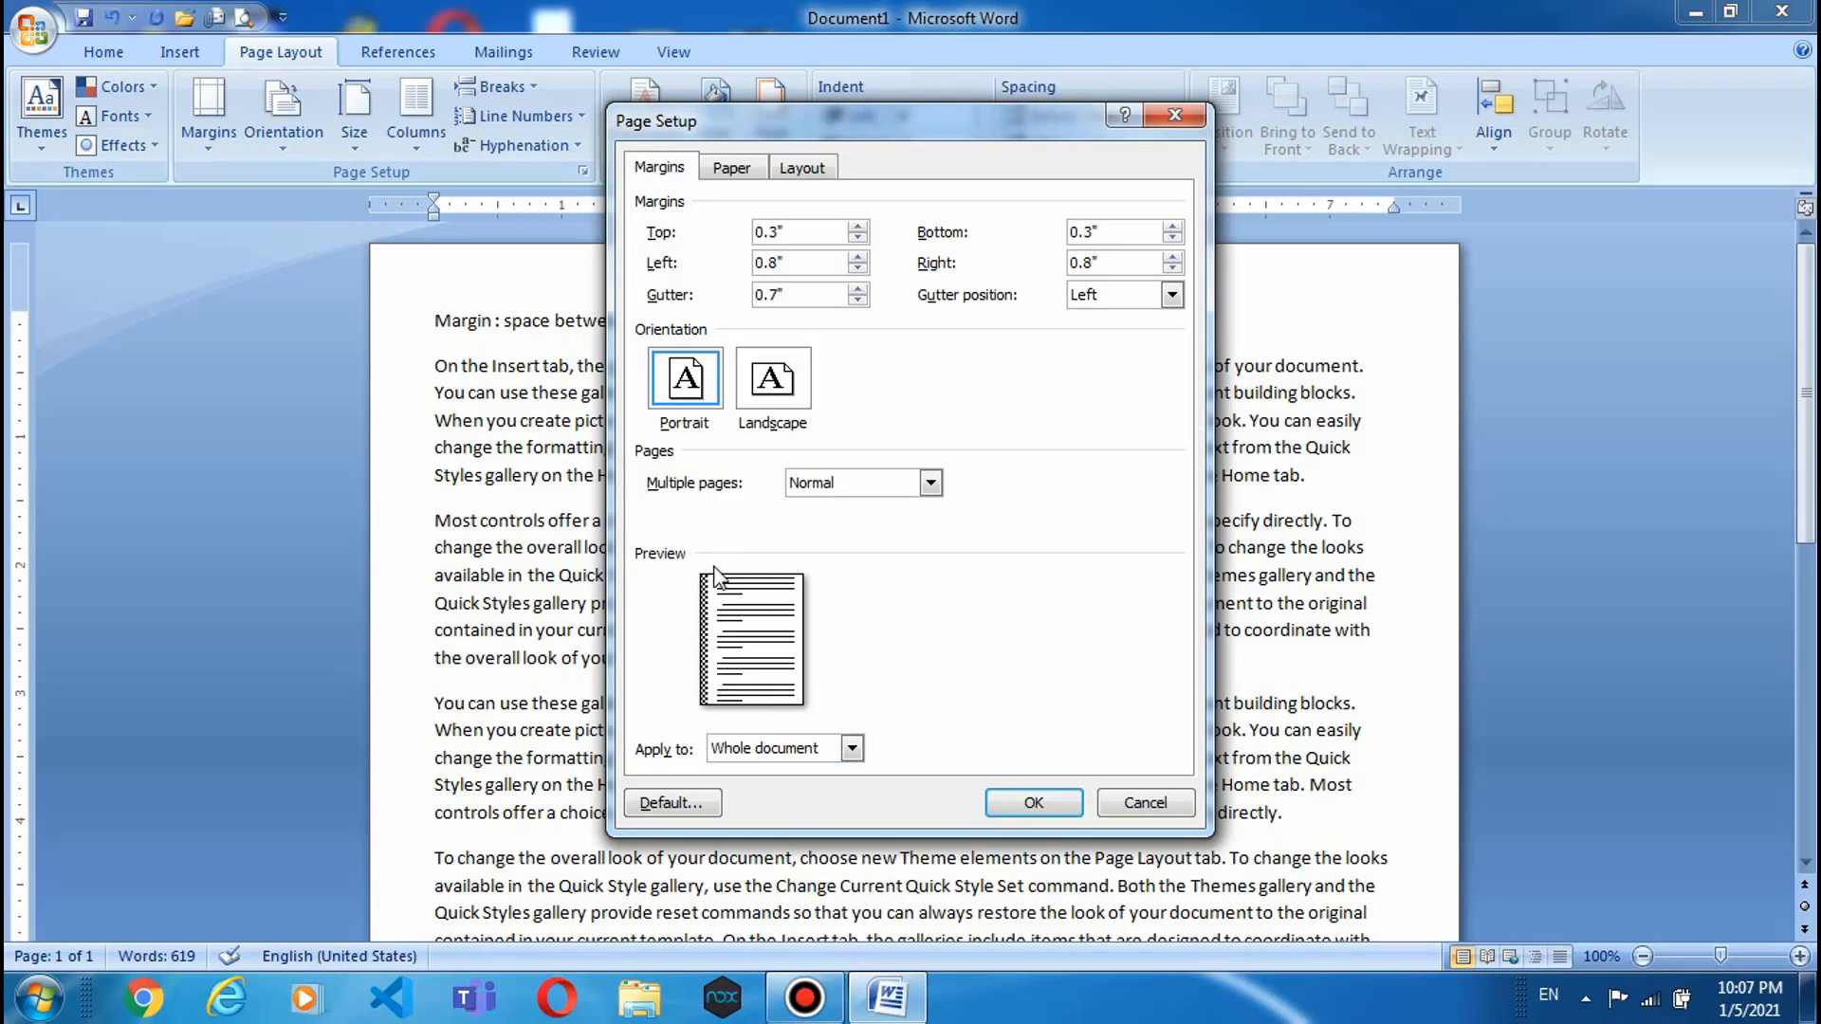
click(859, 288)
click(858, 288)
click(858, 288)
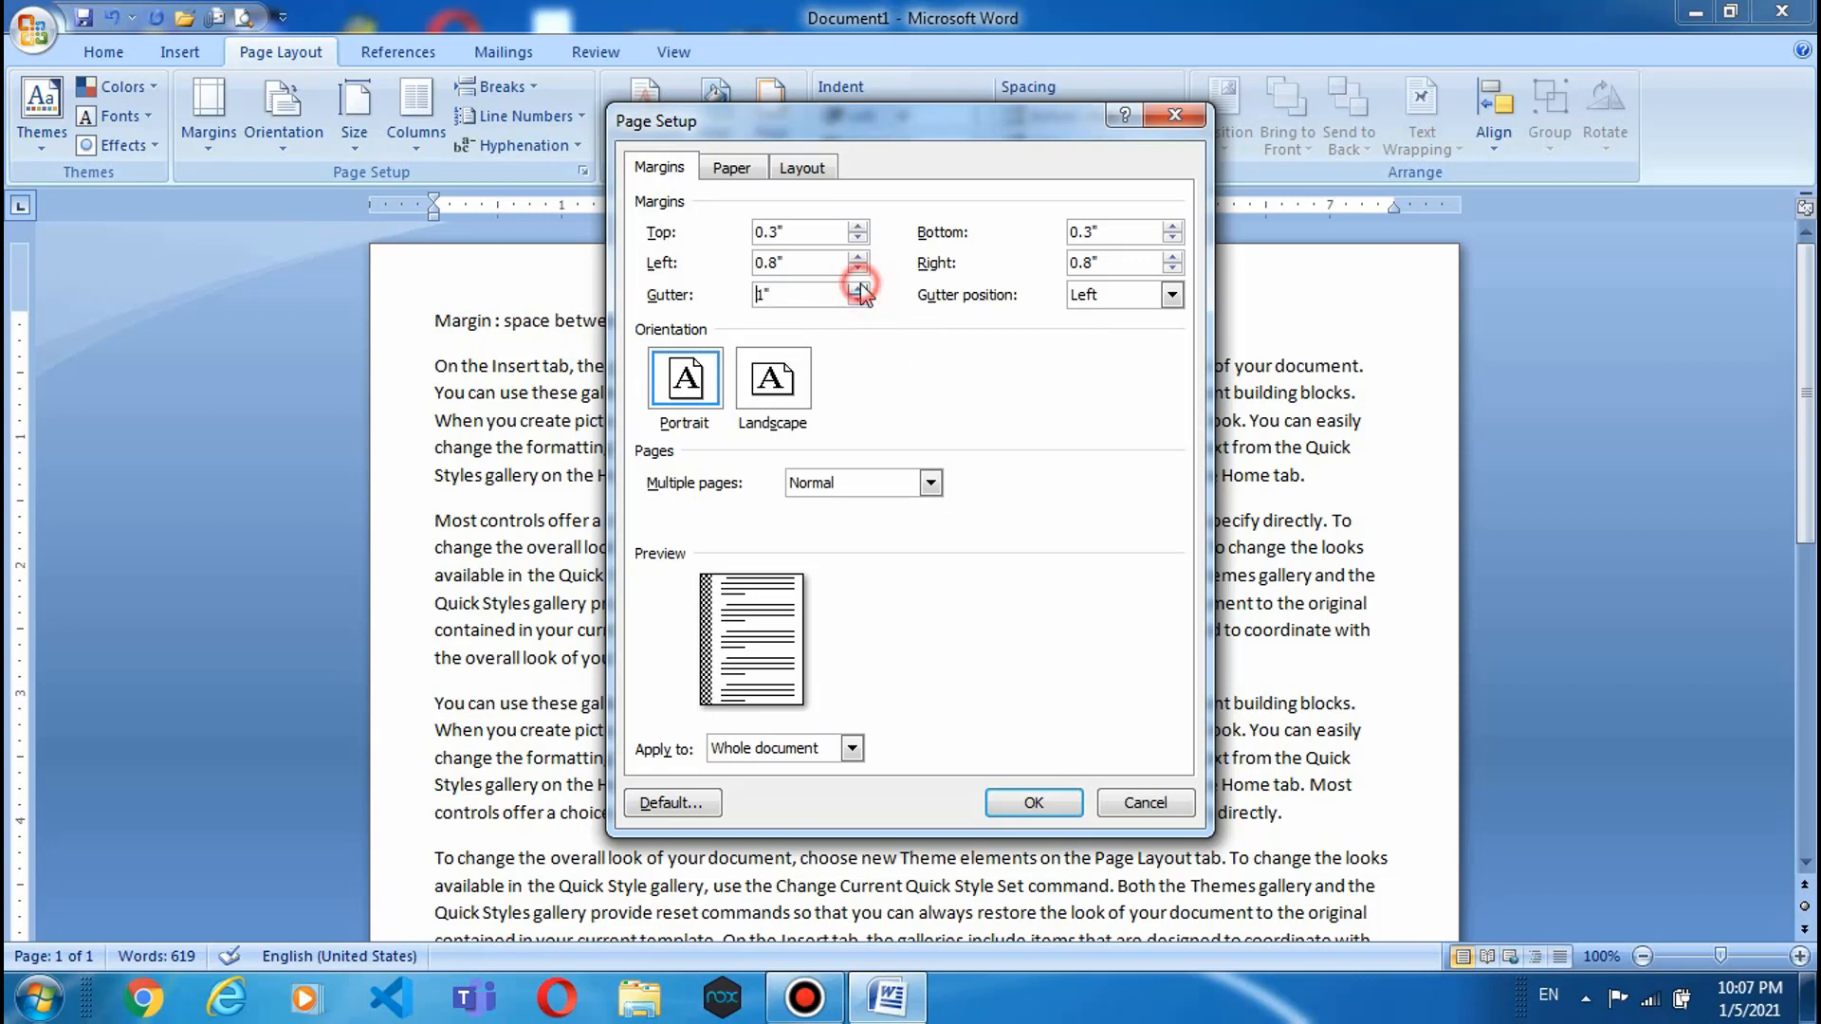
click(860, 287)
click(860, 287)
click(860, 287)
click(860, 287)
click(860, 302)
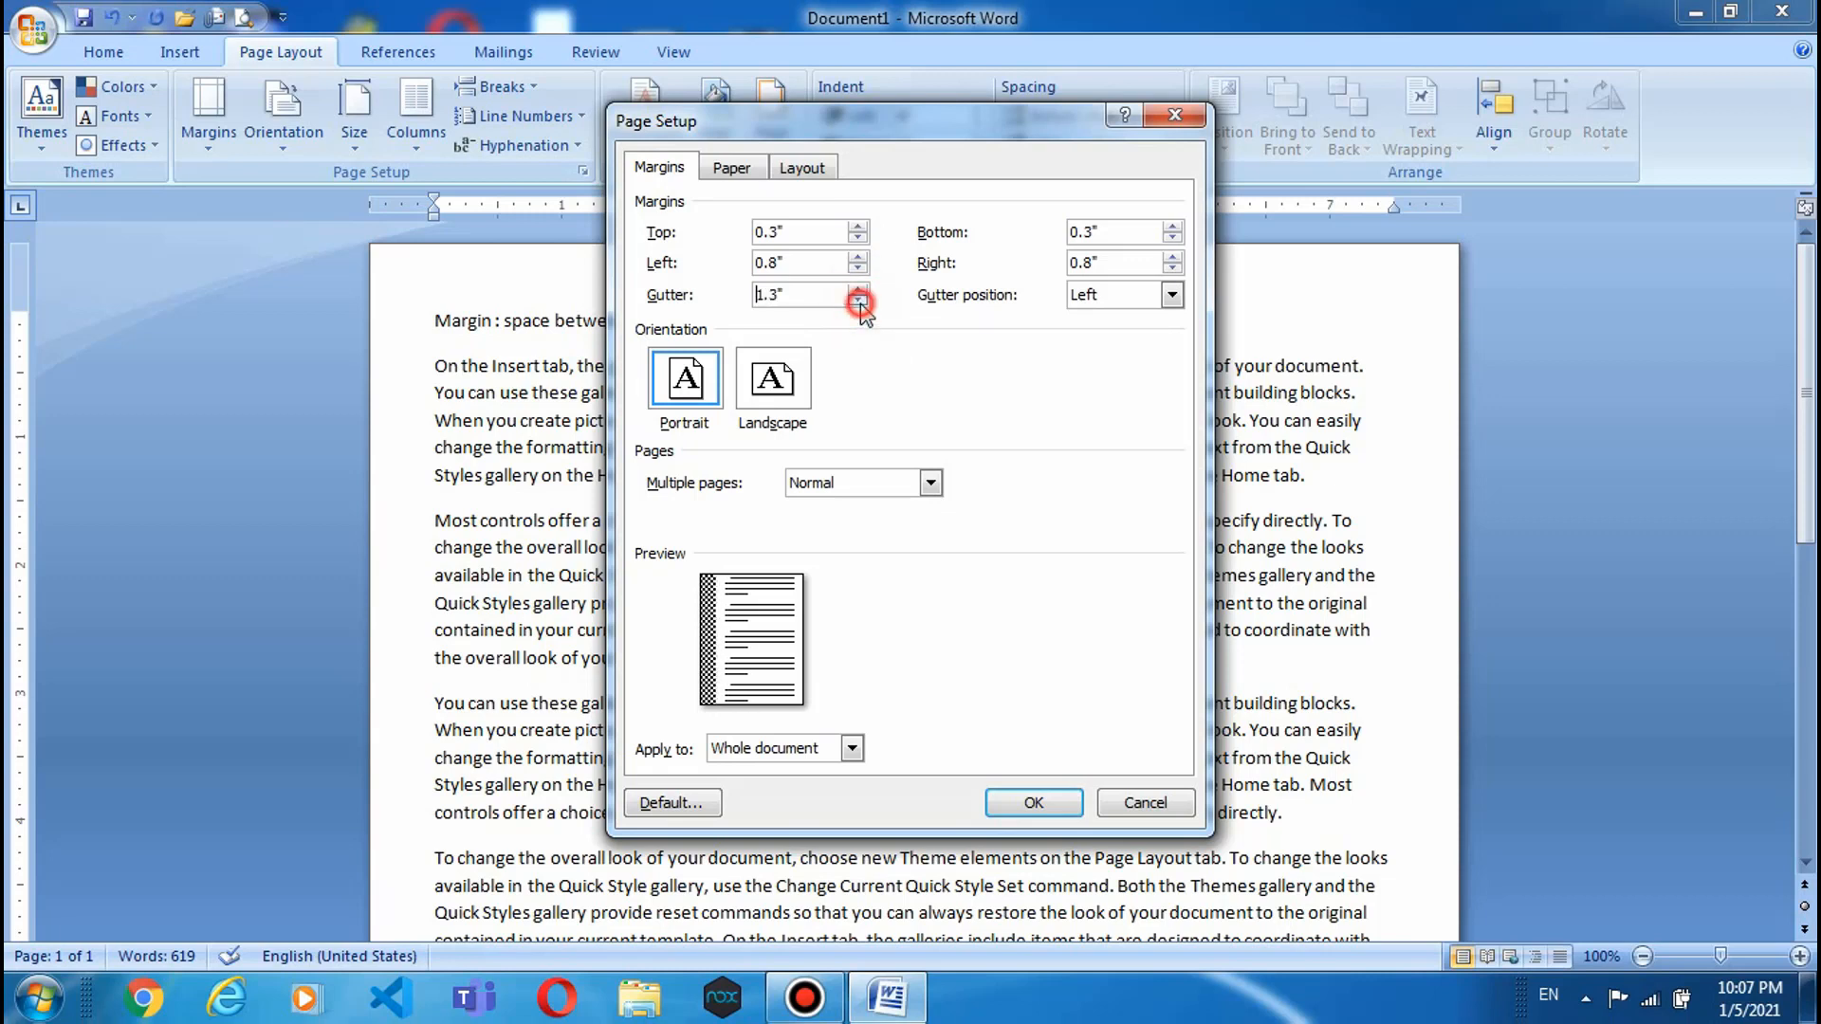
click(861, 303)
click(860, 303)
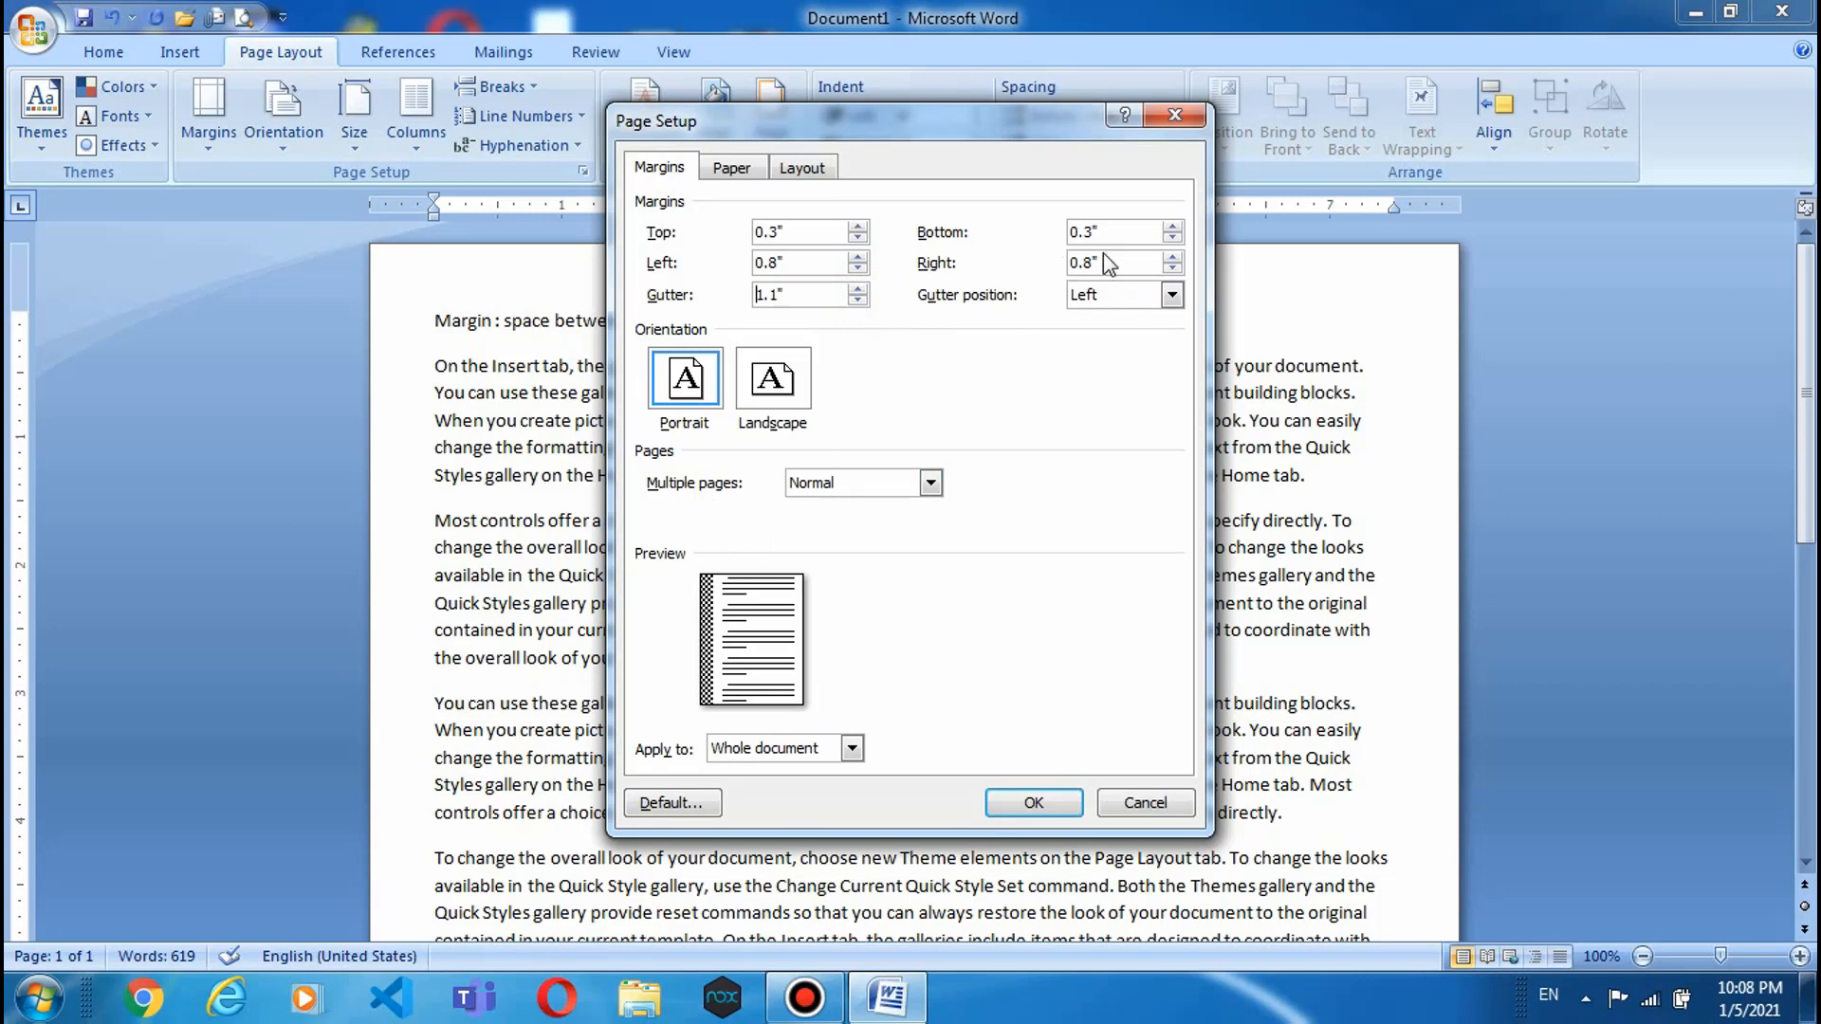
- Try Top and Right gutter positions, then set the gutter position to Left
click(1150, 292)
click(1108, 337)
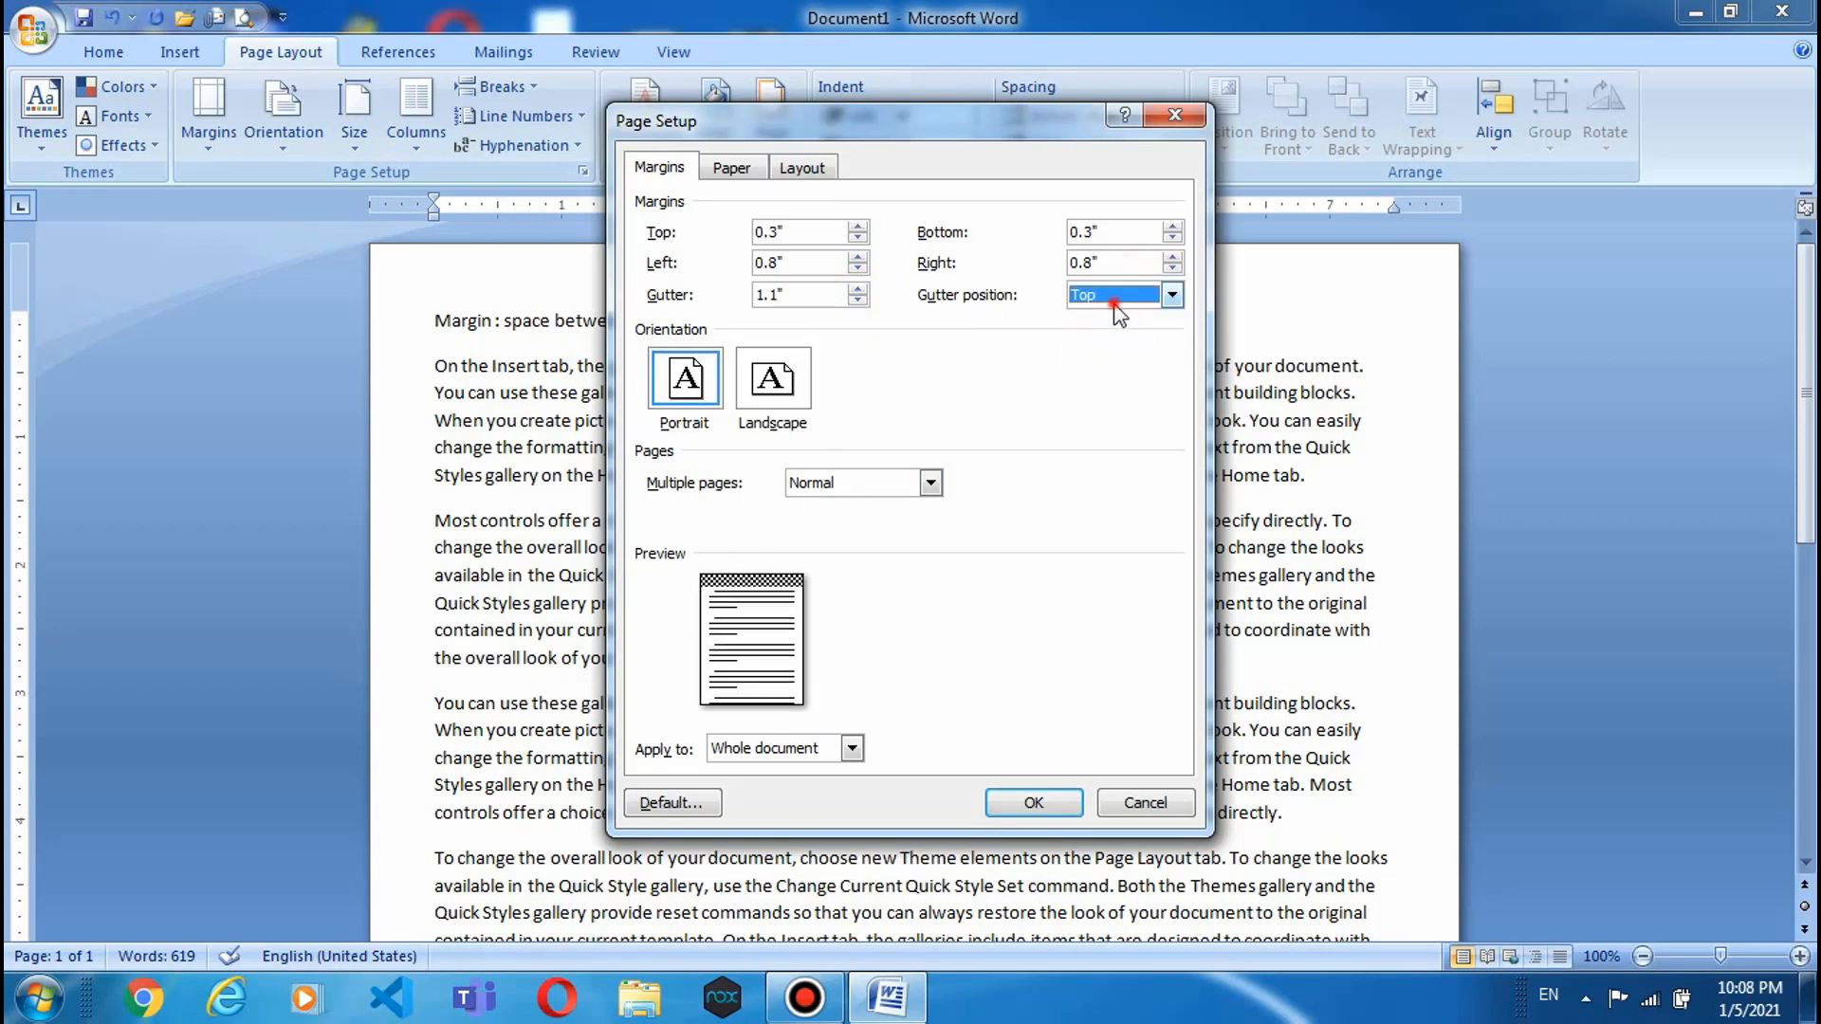
click(1117, 313)
click(1103, 352)
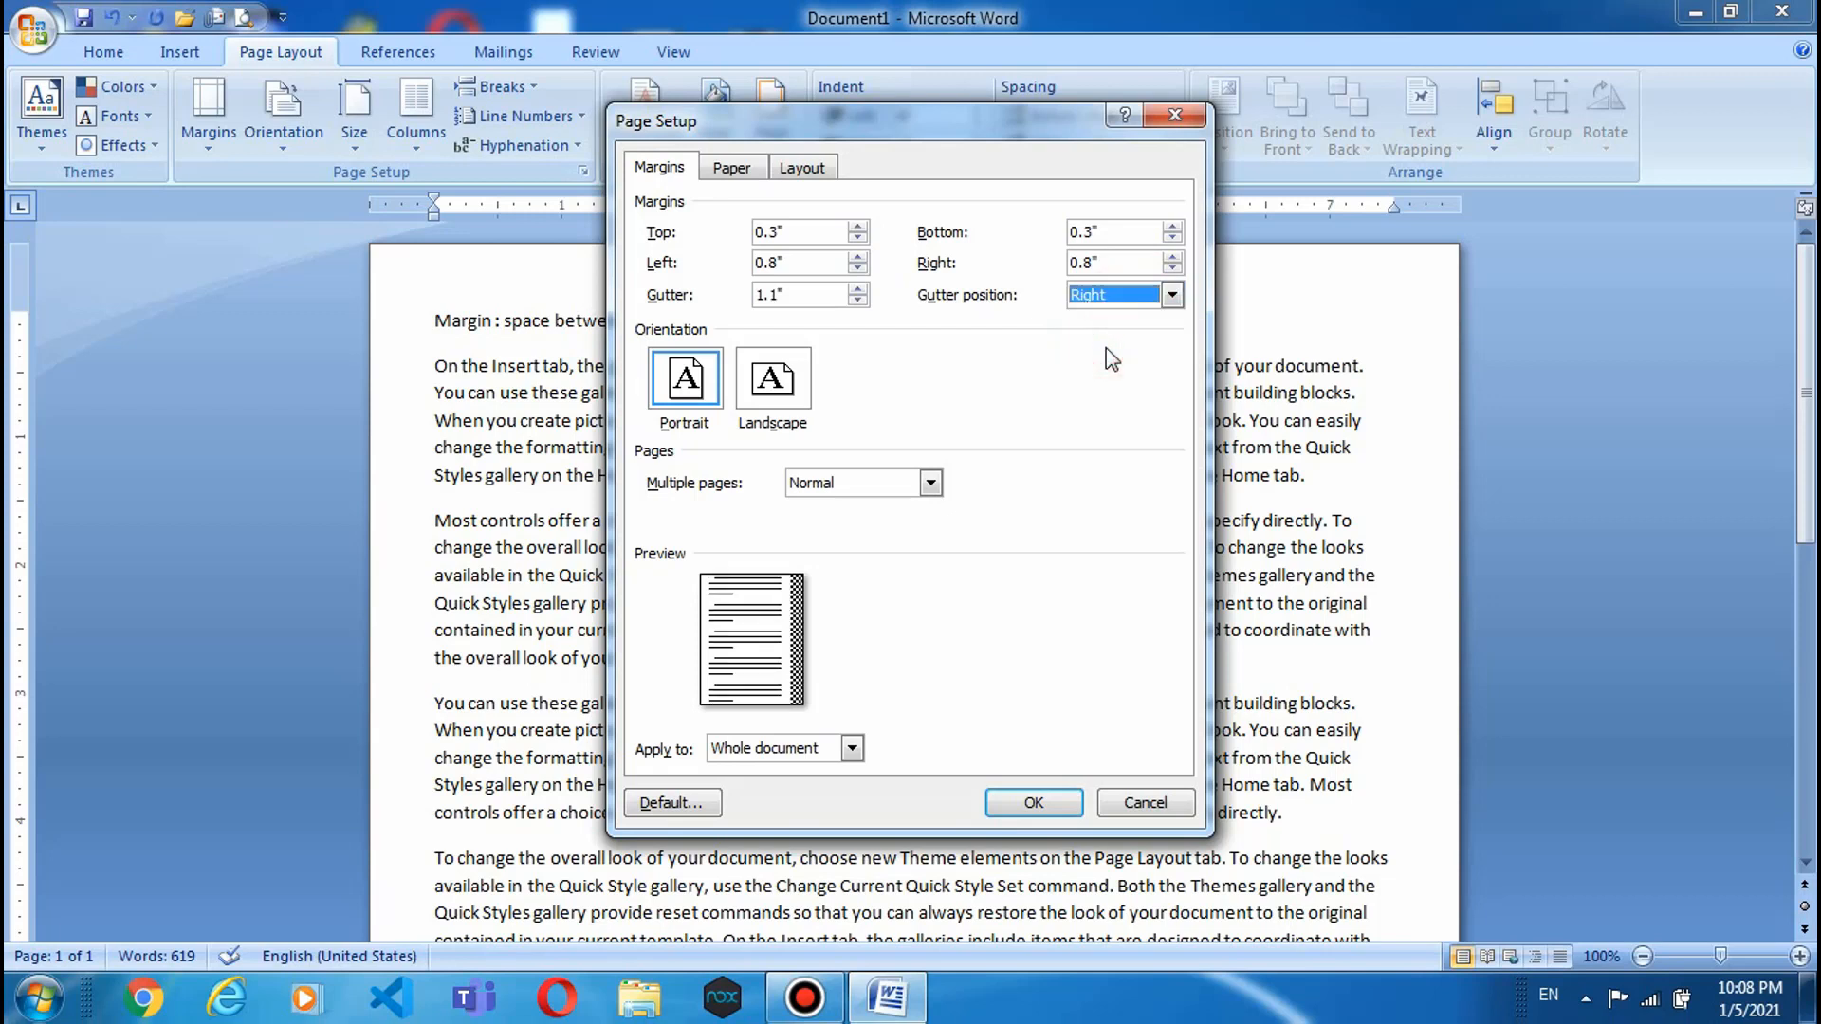
click(1106, 300)
click(1110, 324)
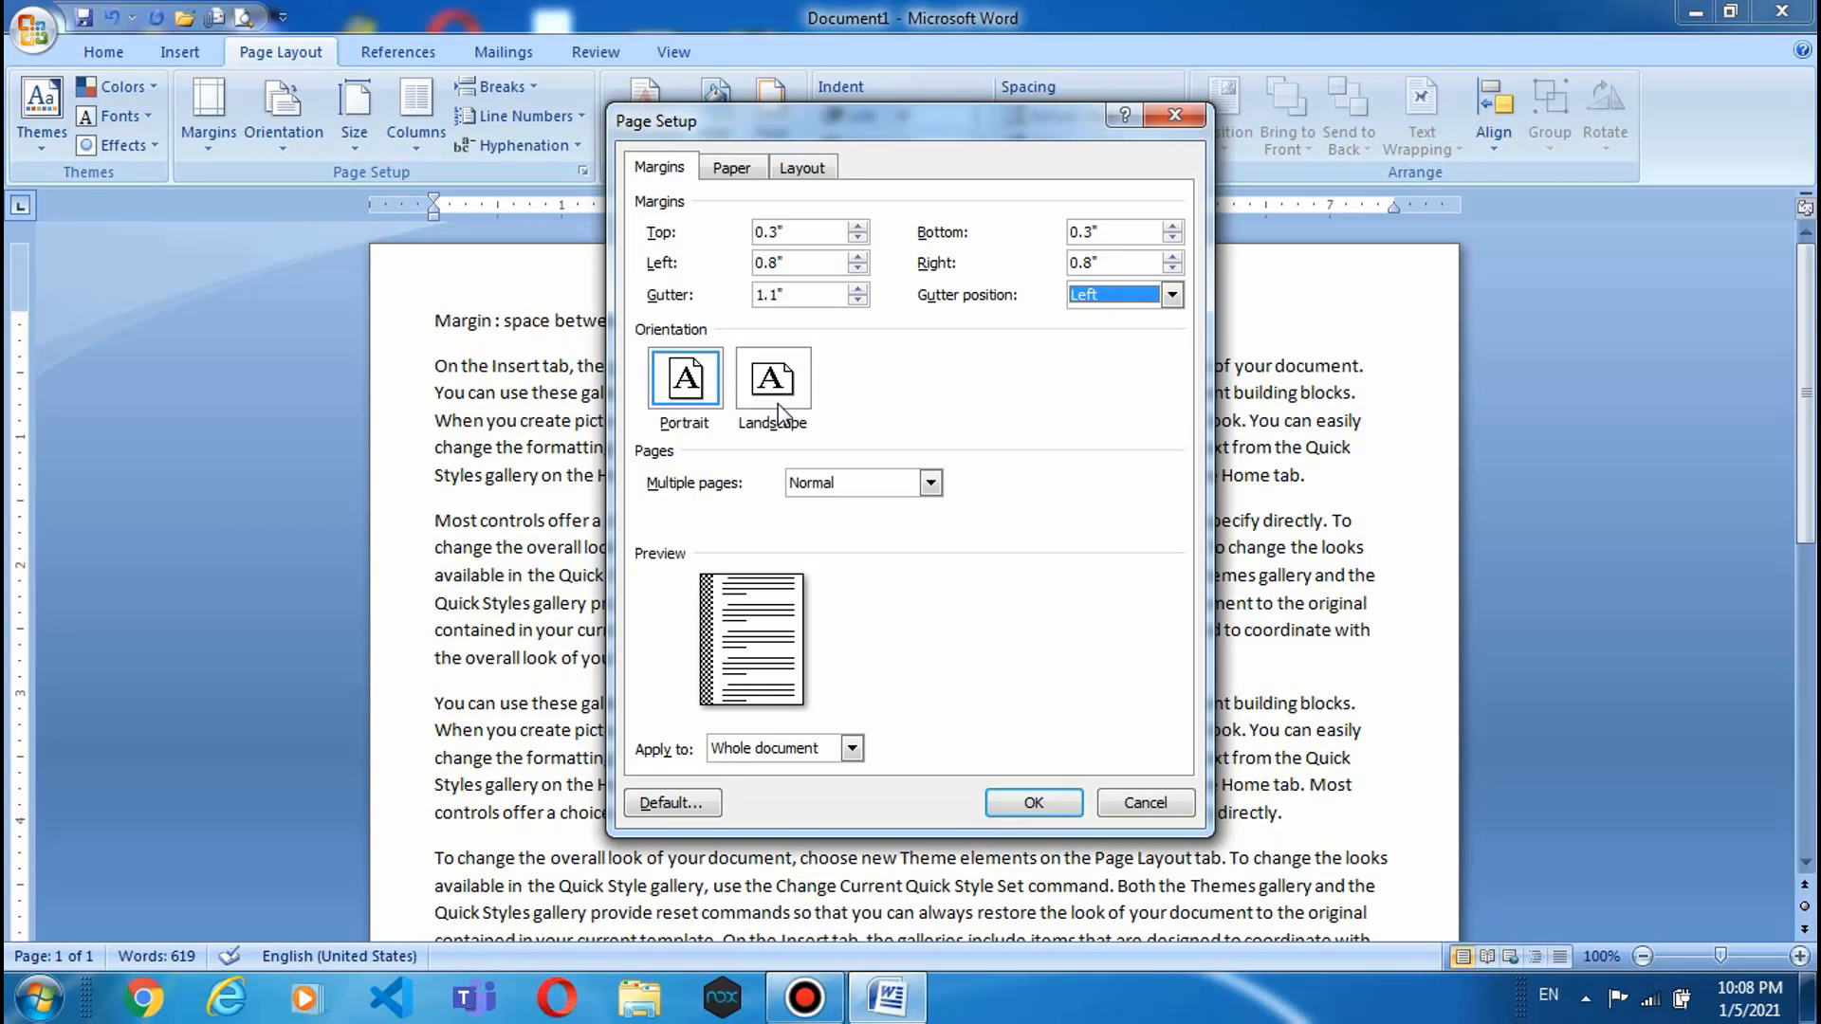
- Apply the custom margins and gutter, ignoring the printable-area warning
click(1056, 807)
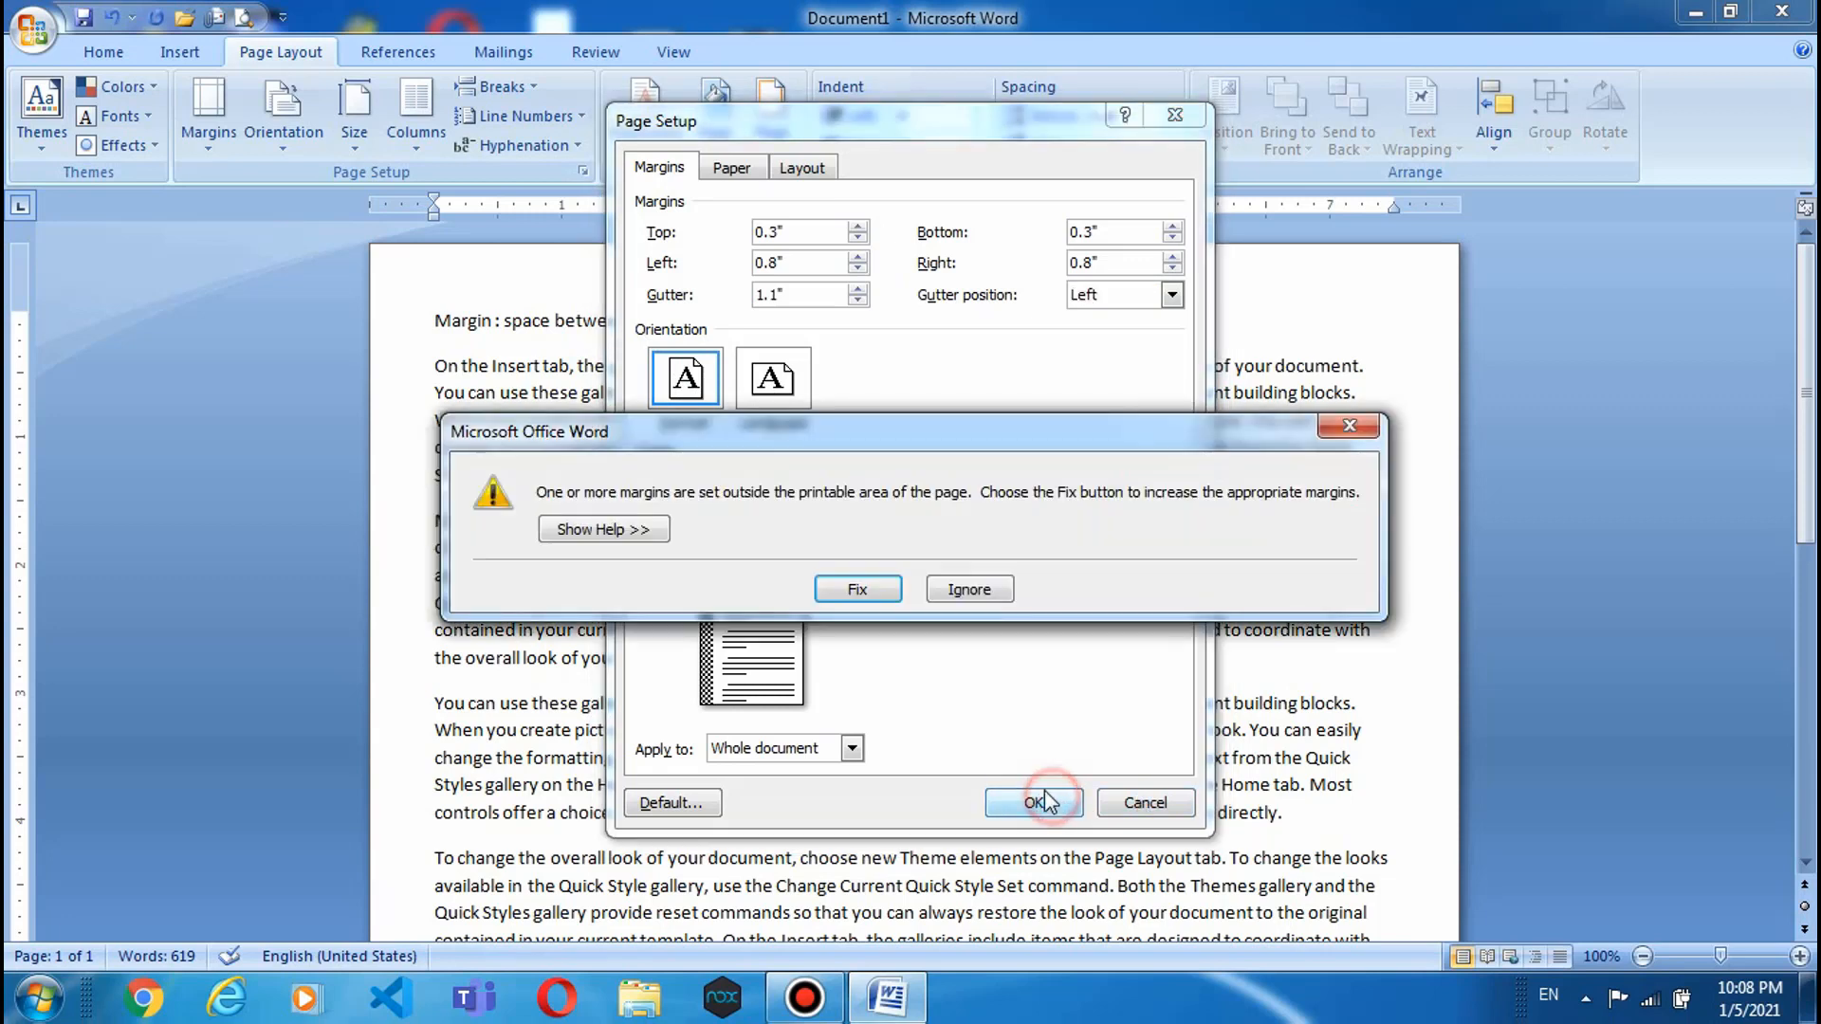
click(934, 591)
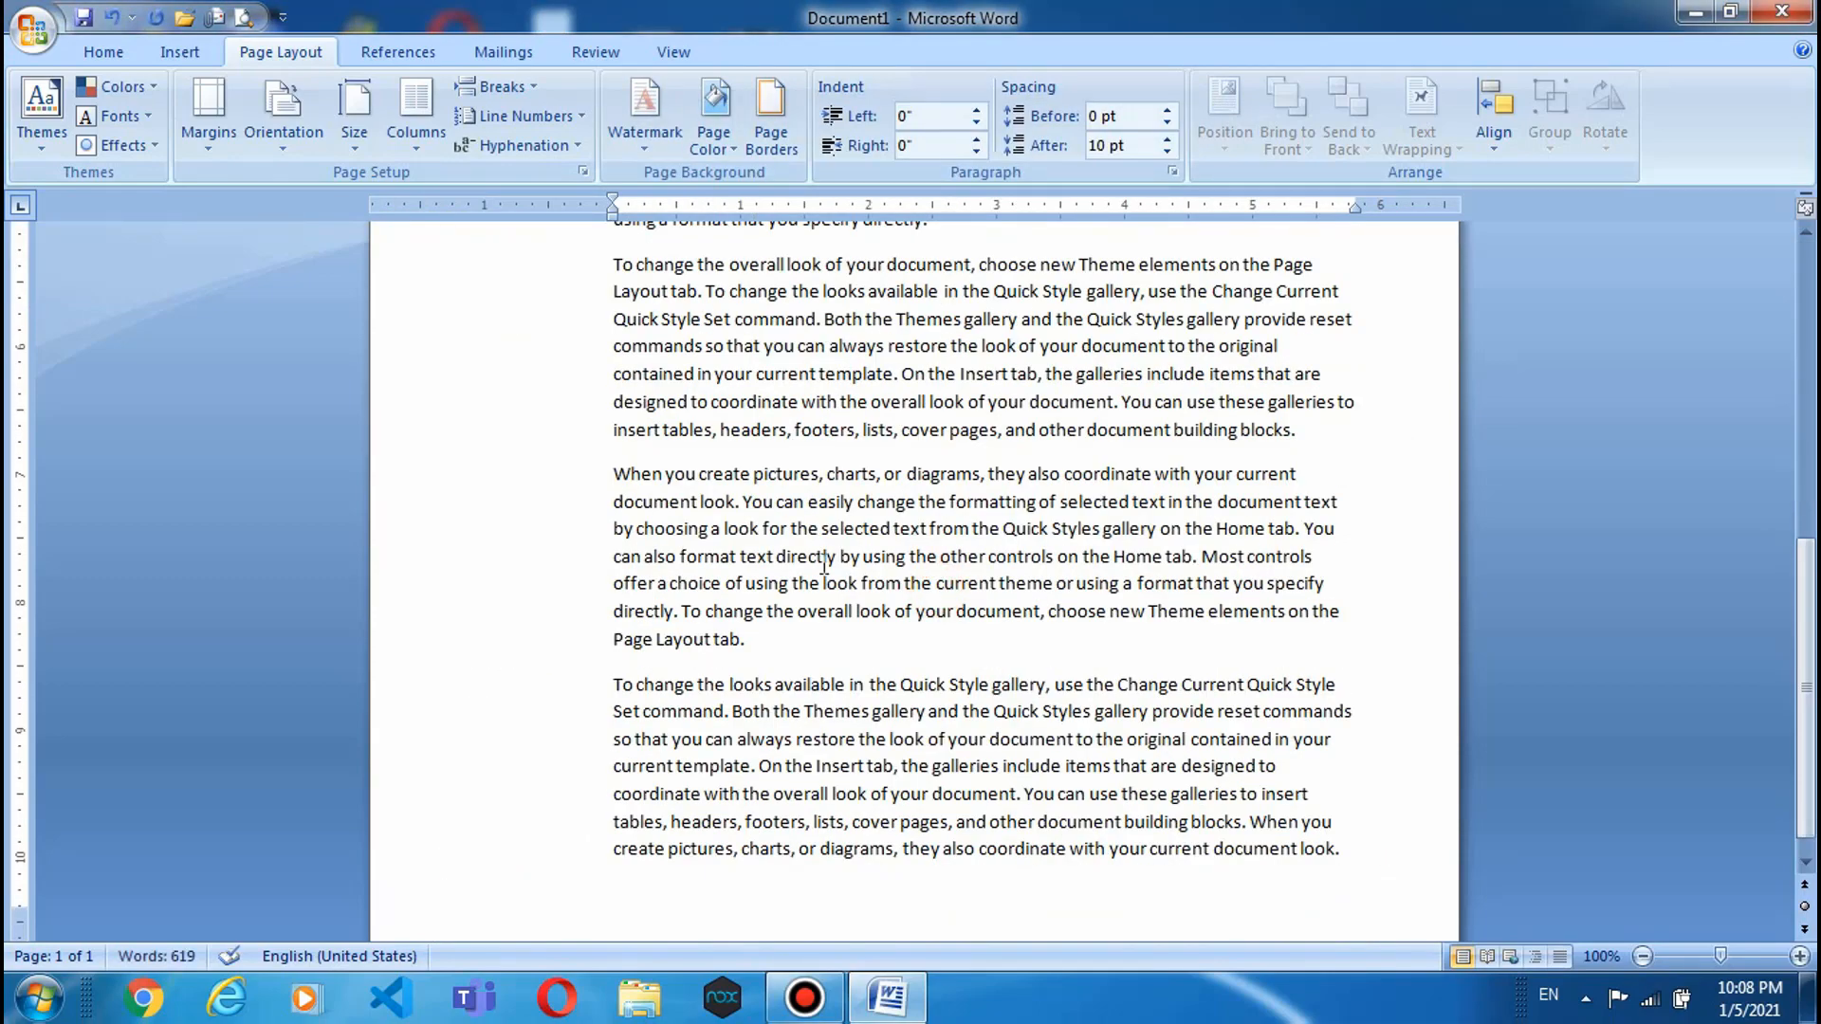
scroll(778, 643, up, 5)
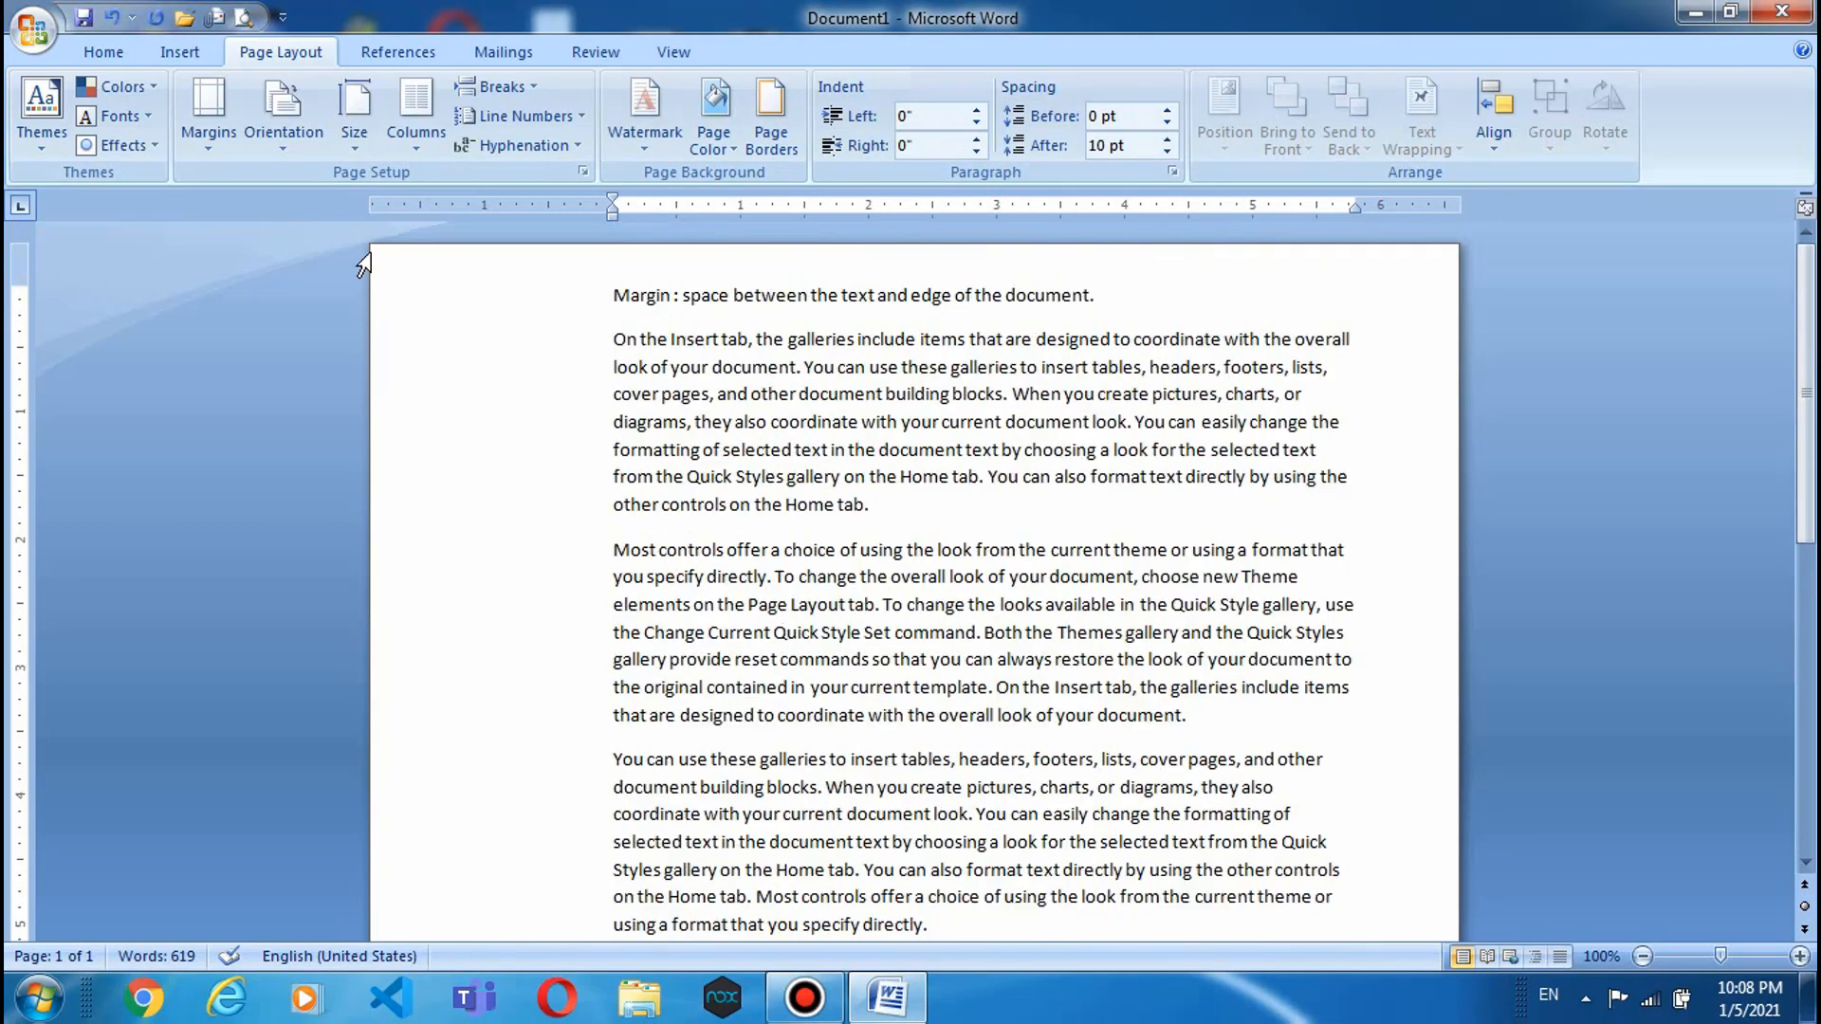
- Turn the page to landscape orientation, then back to portrait
click(289, 150)
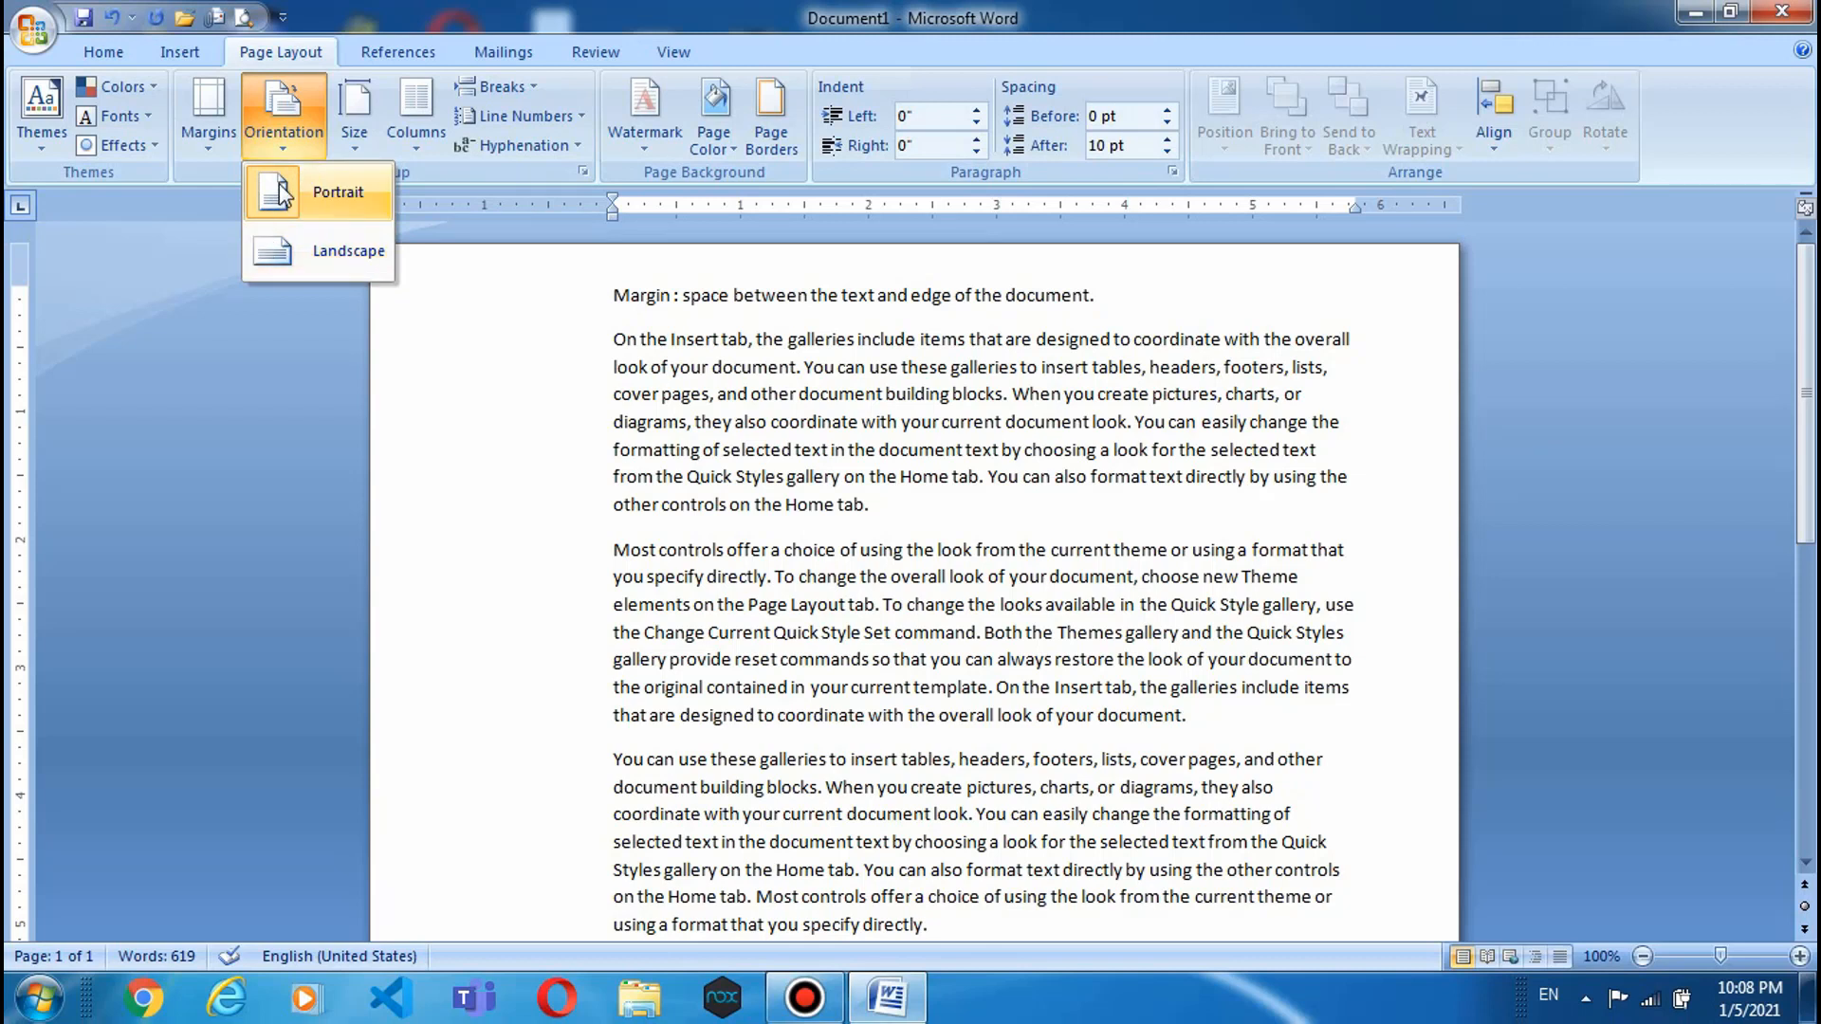
click(325, 258)
scroll(531, 546, up, 10)
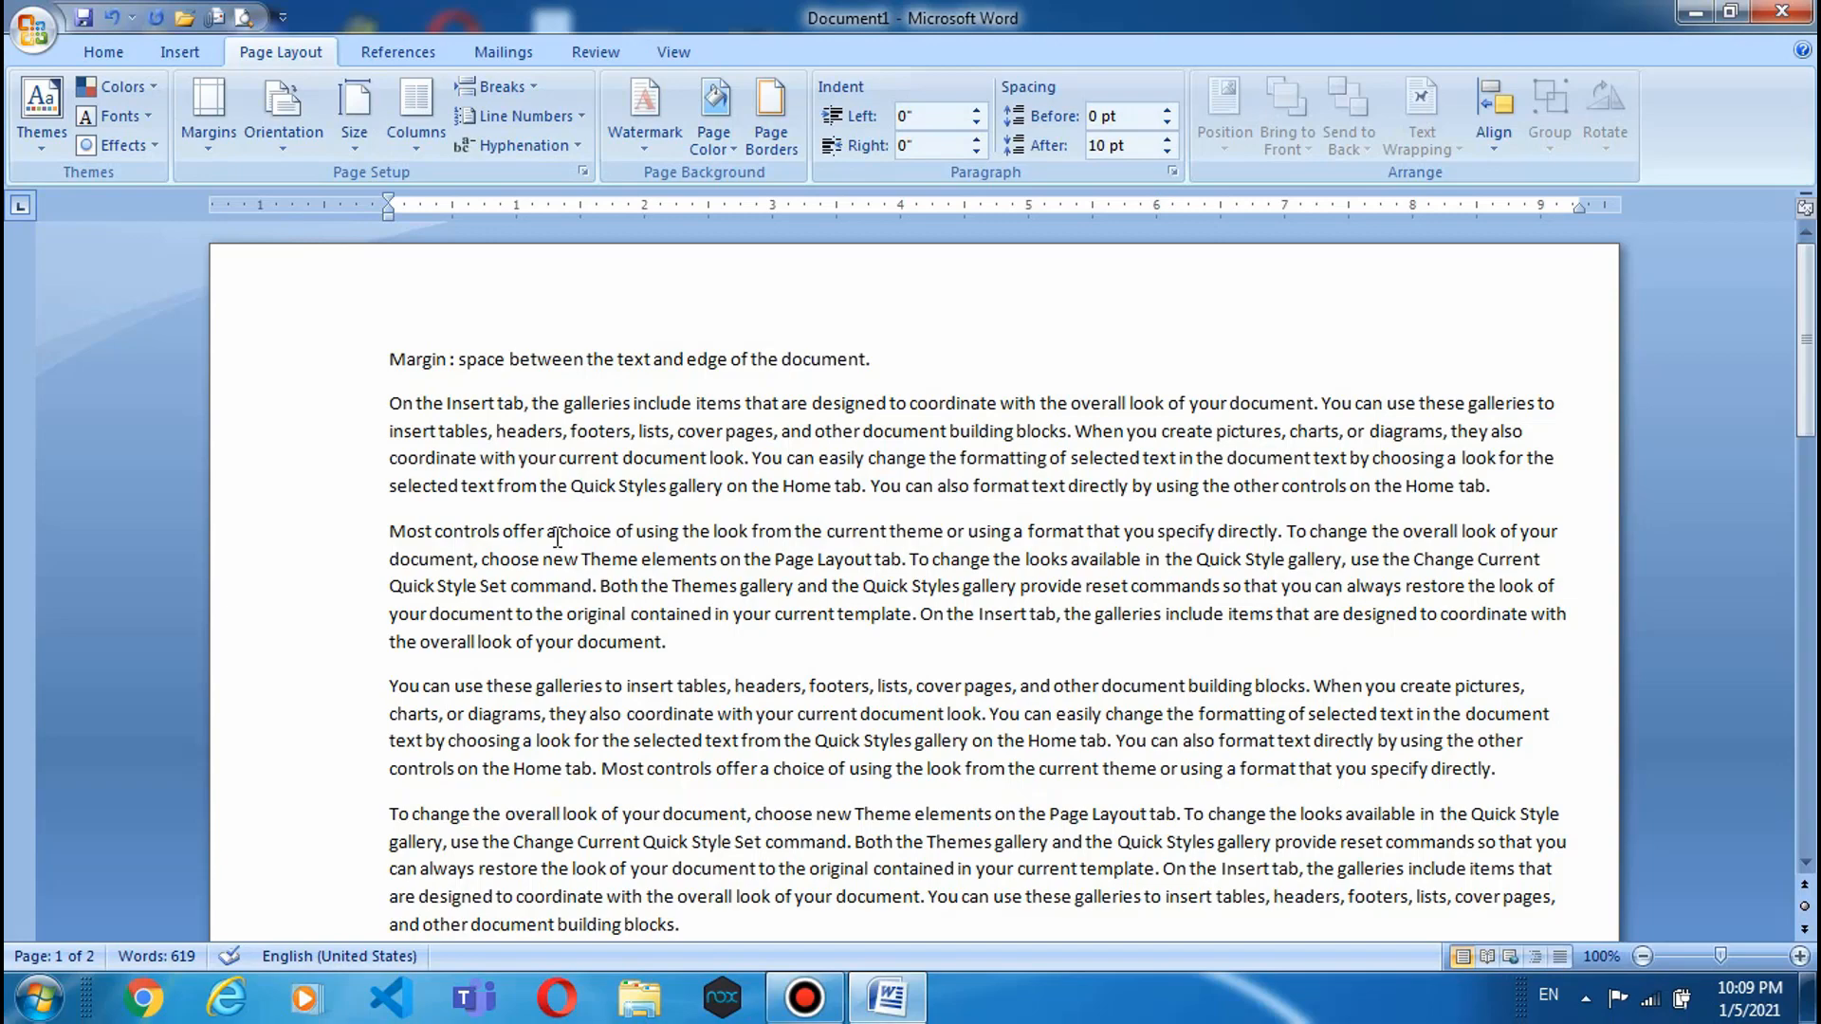
scroll(558, 537, down, 3)
scroll(558, 536, up, 3)
click(282, 133)
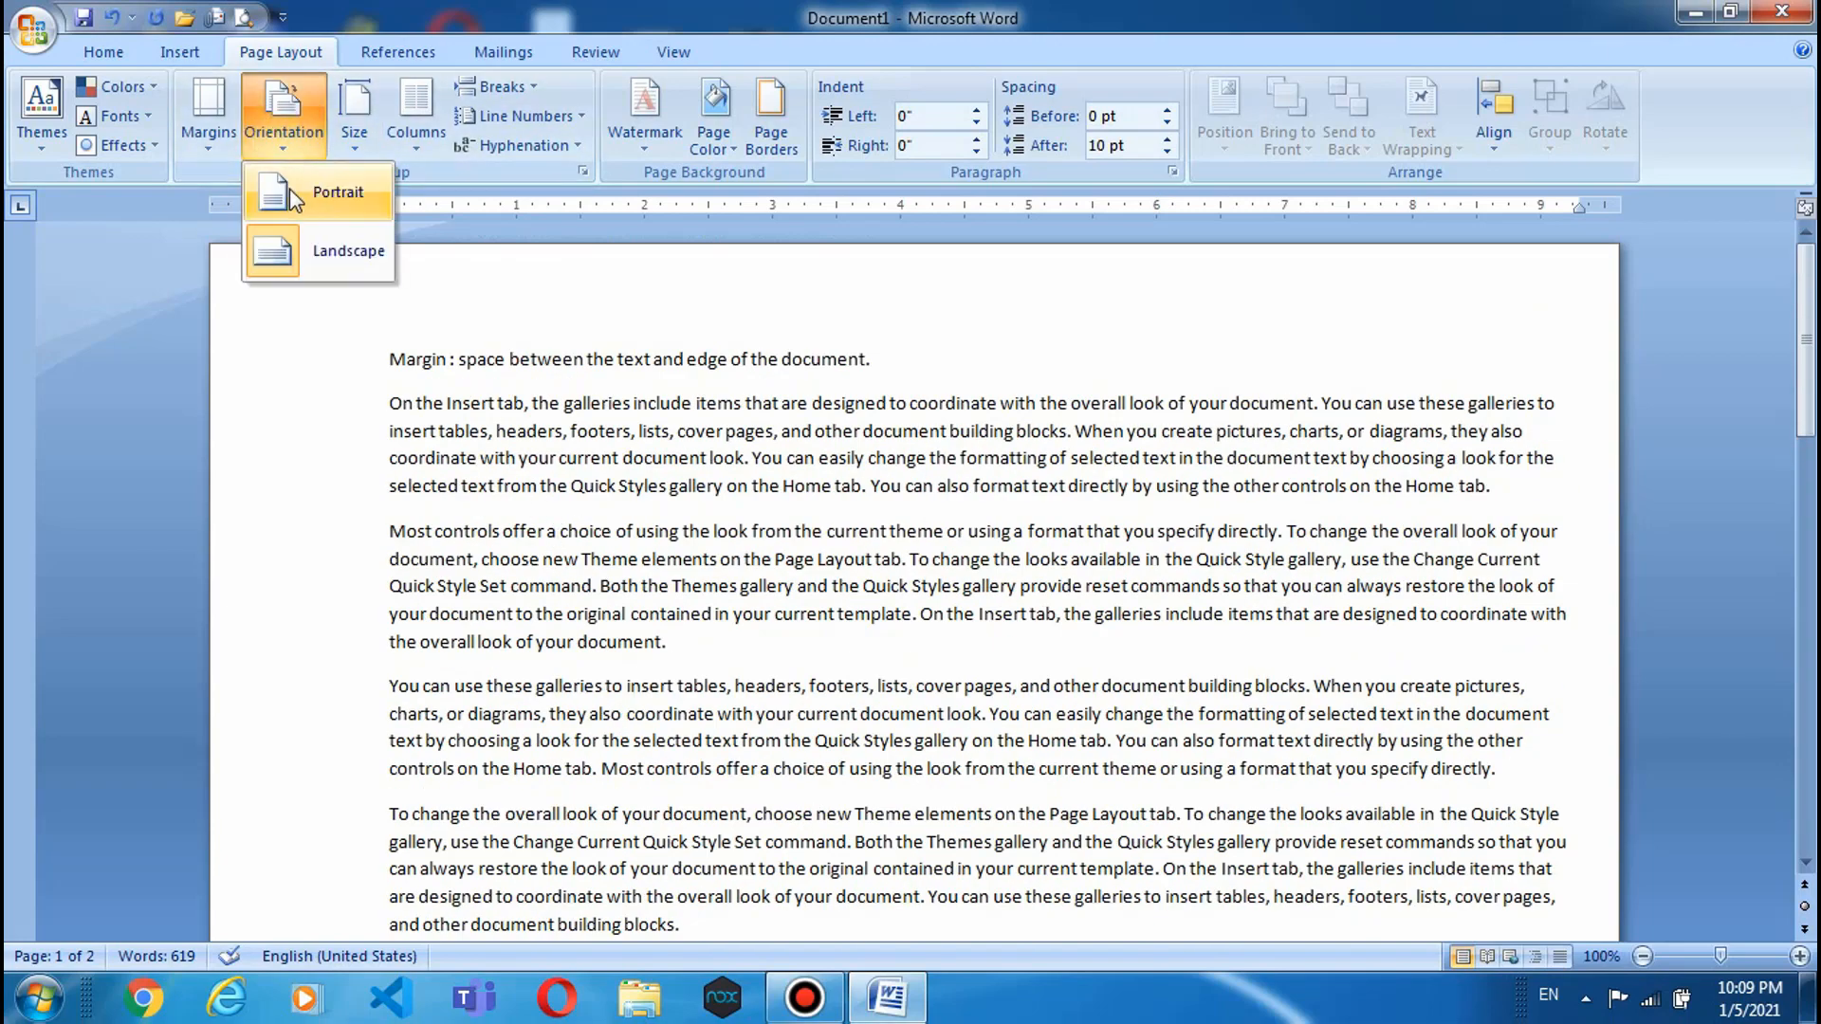
click(288, 190)
scroll(584, 453, up, 10)
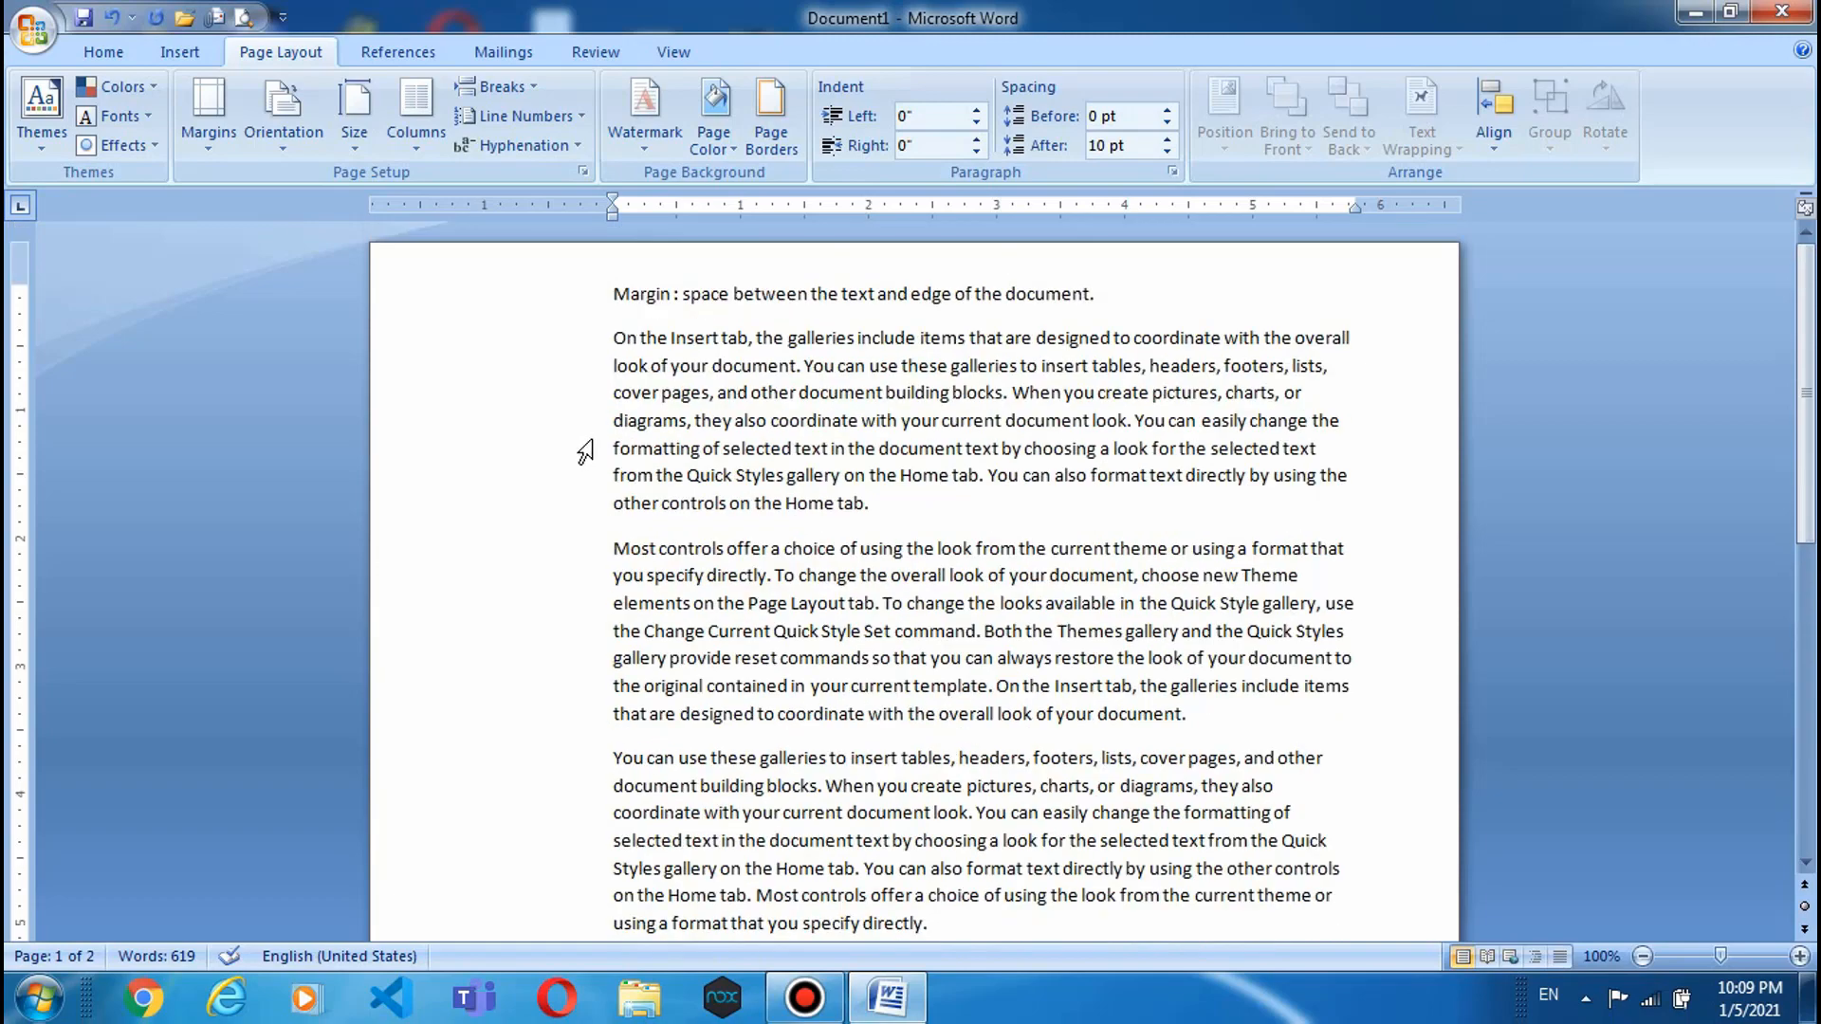
- Repeat the landscape-to-portrait switch, then bring up the list of paper sizes
click(274, 151)
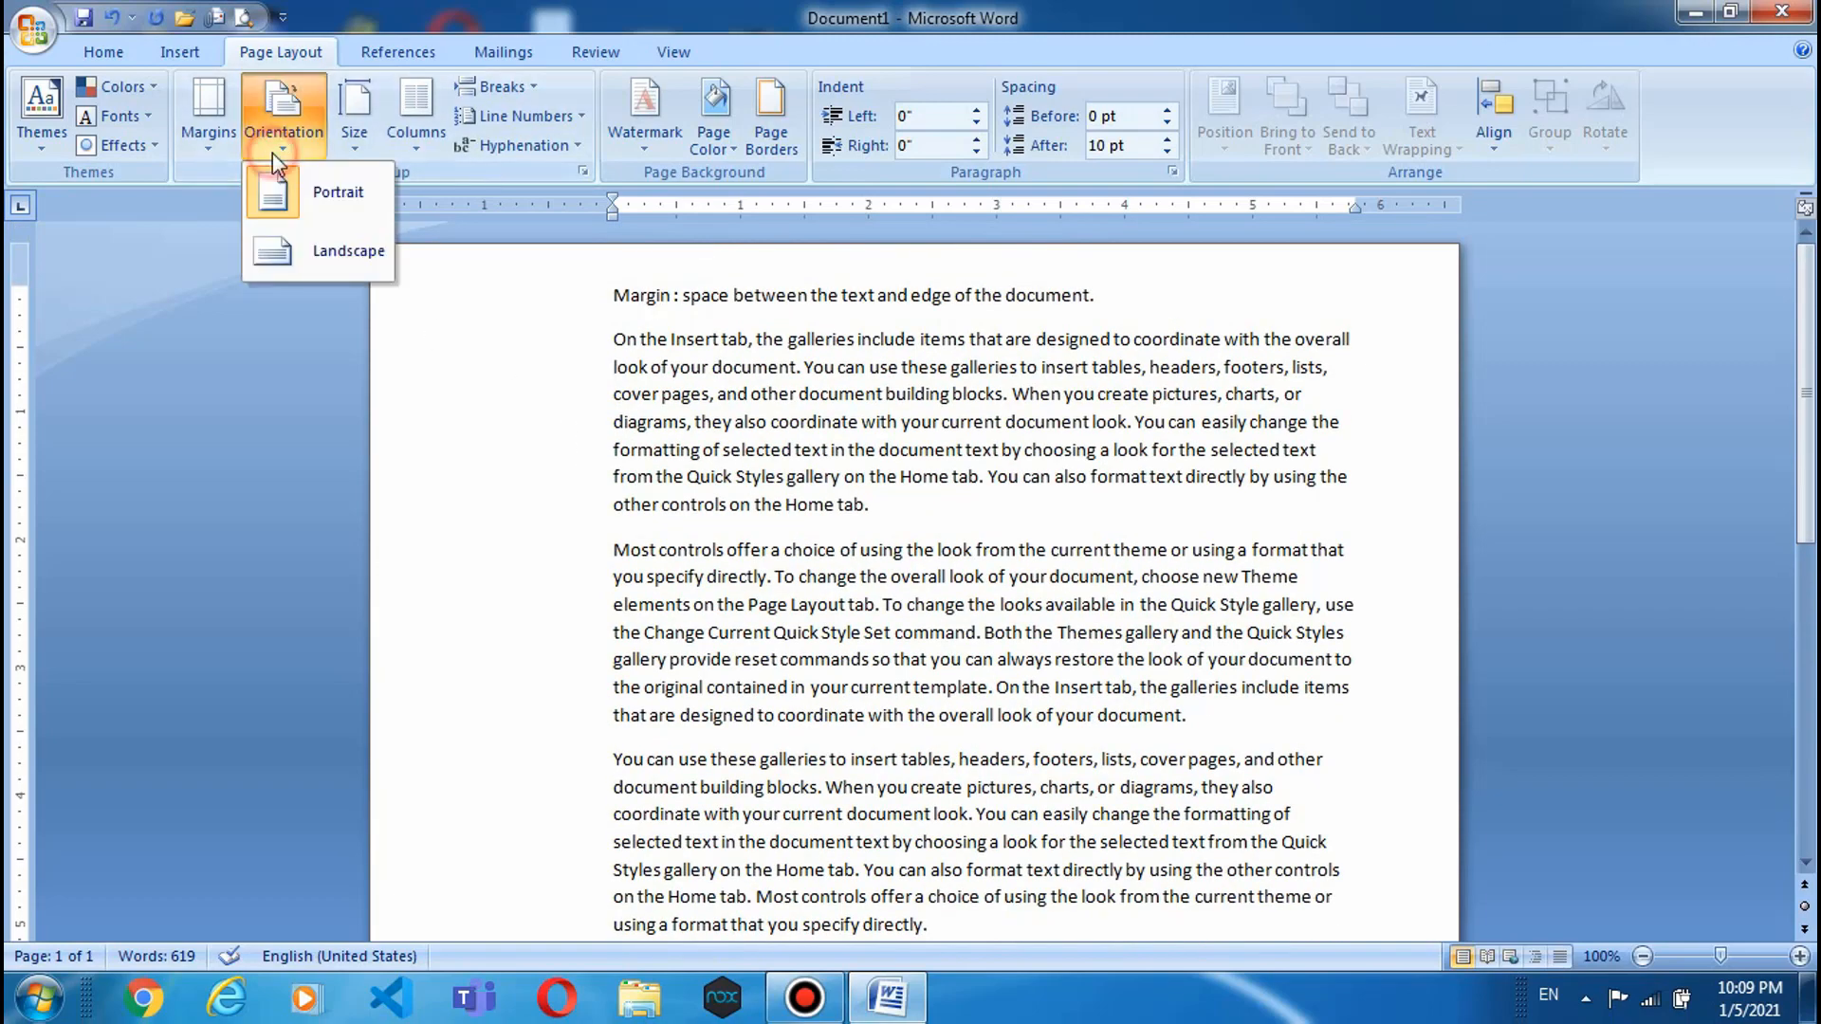
click(273, 252)
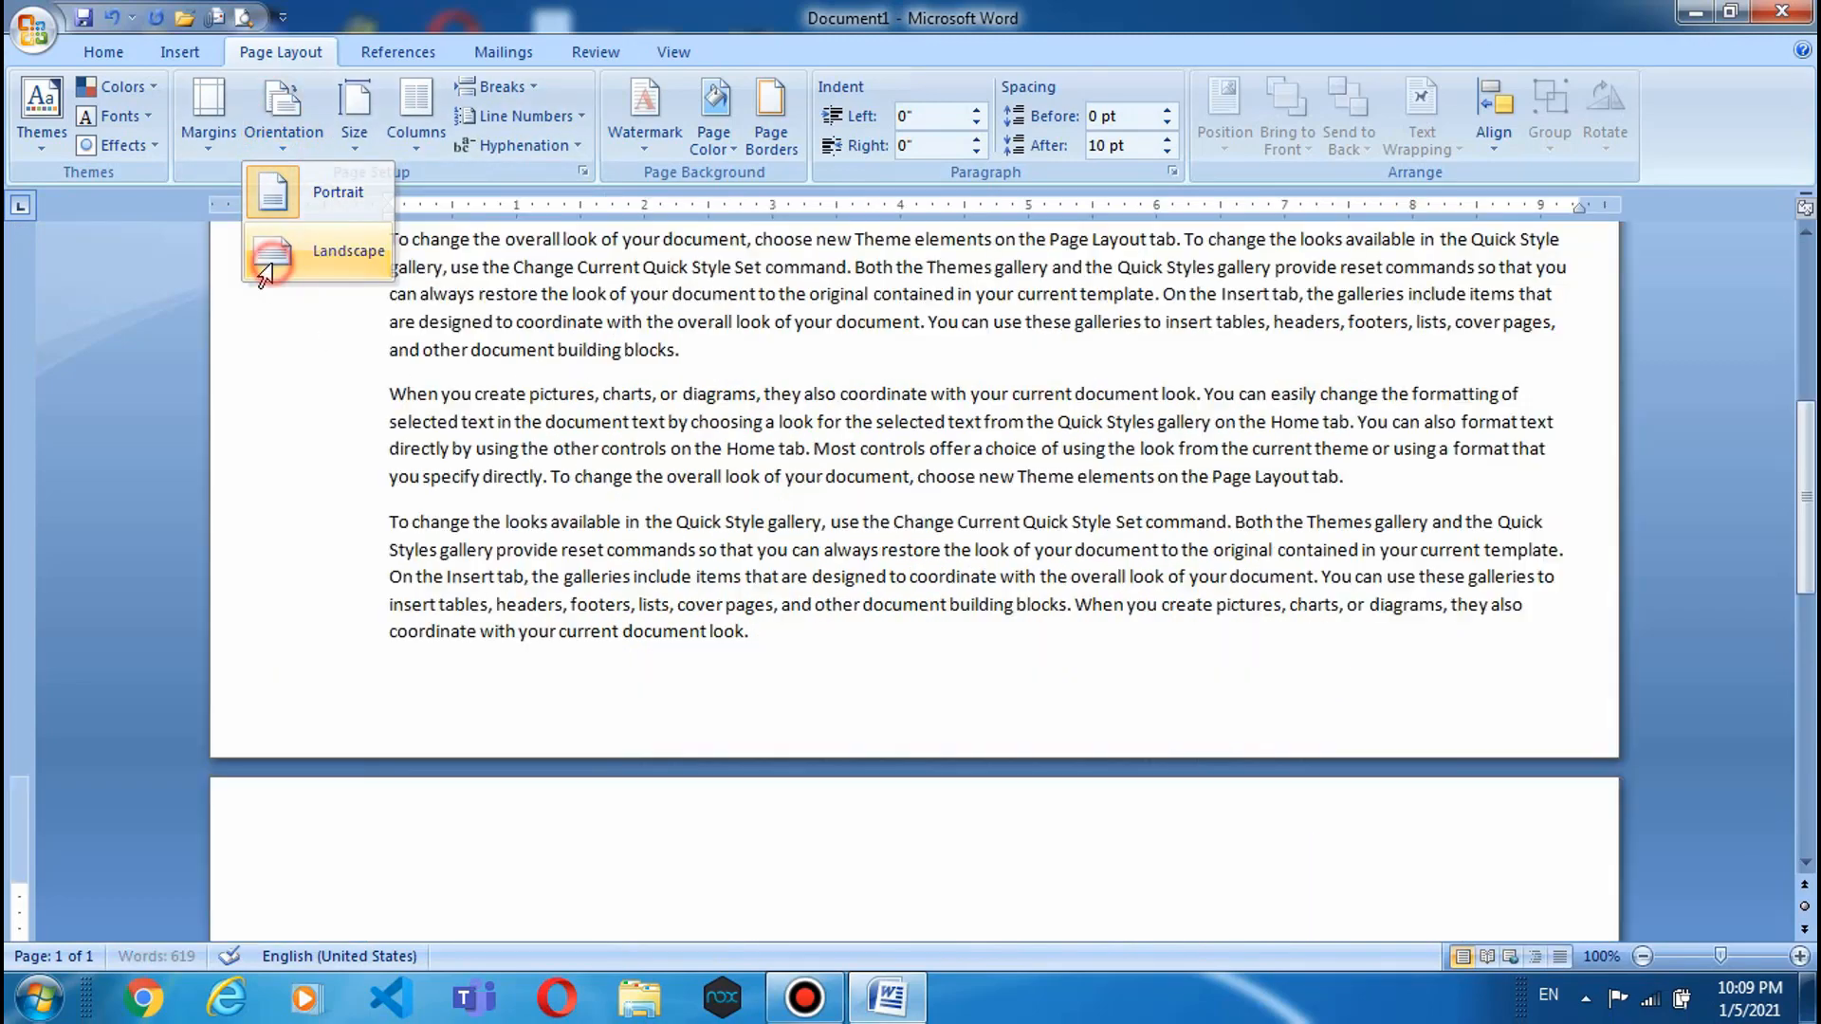
scroll(470, 387, up, 8)
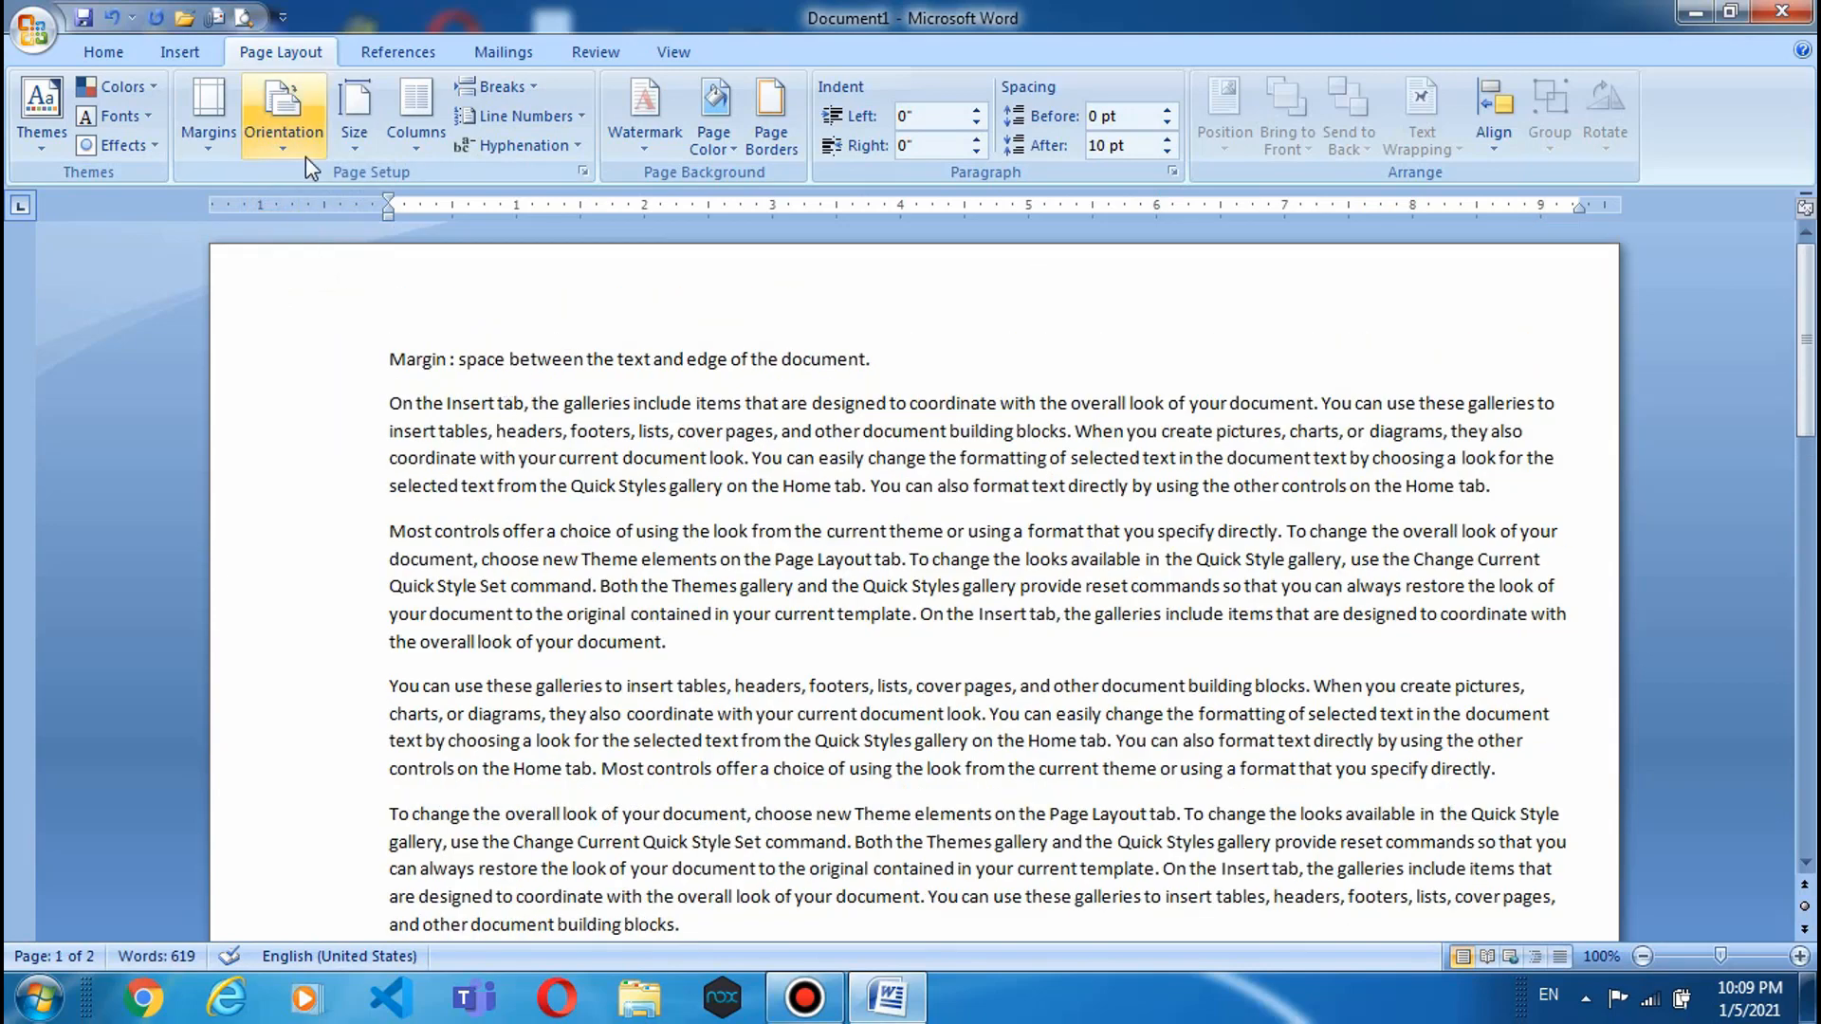
click(290, 138)
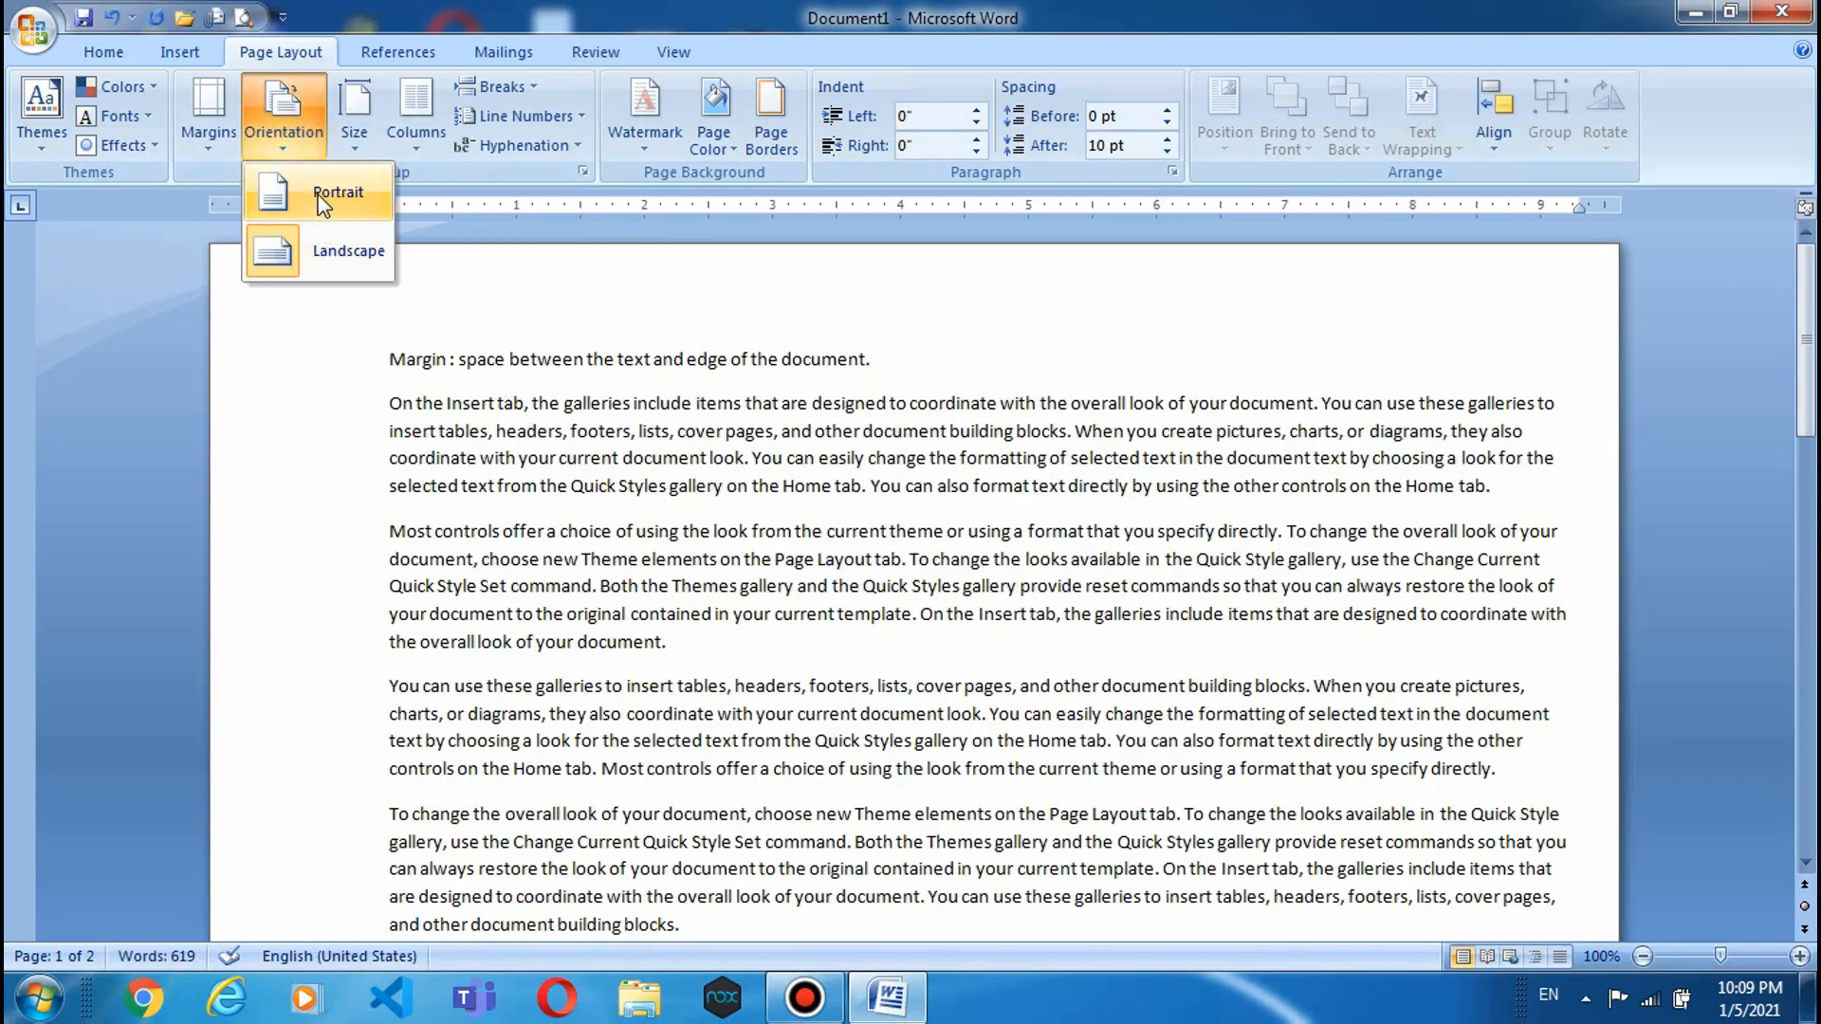
click(322, 199)
scroll(474, 475, up, 6)
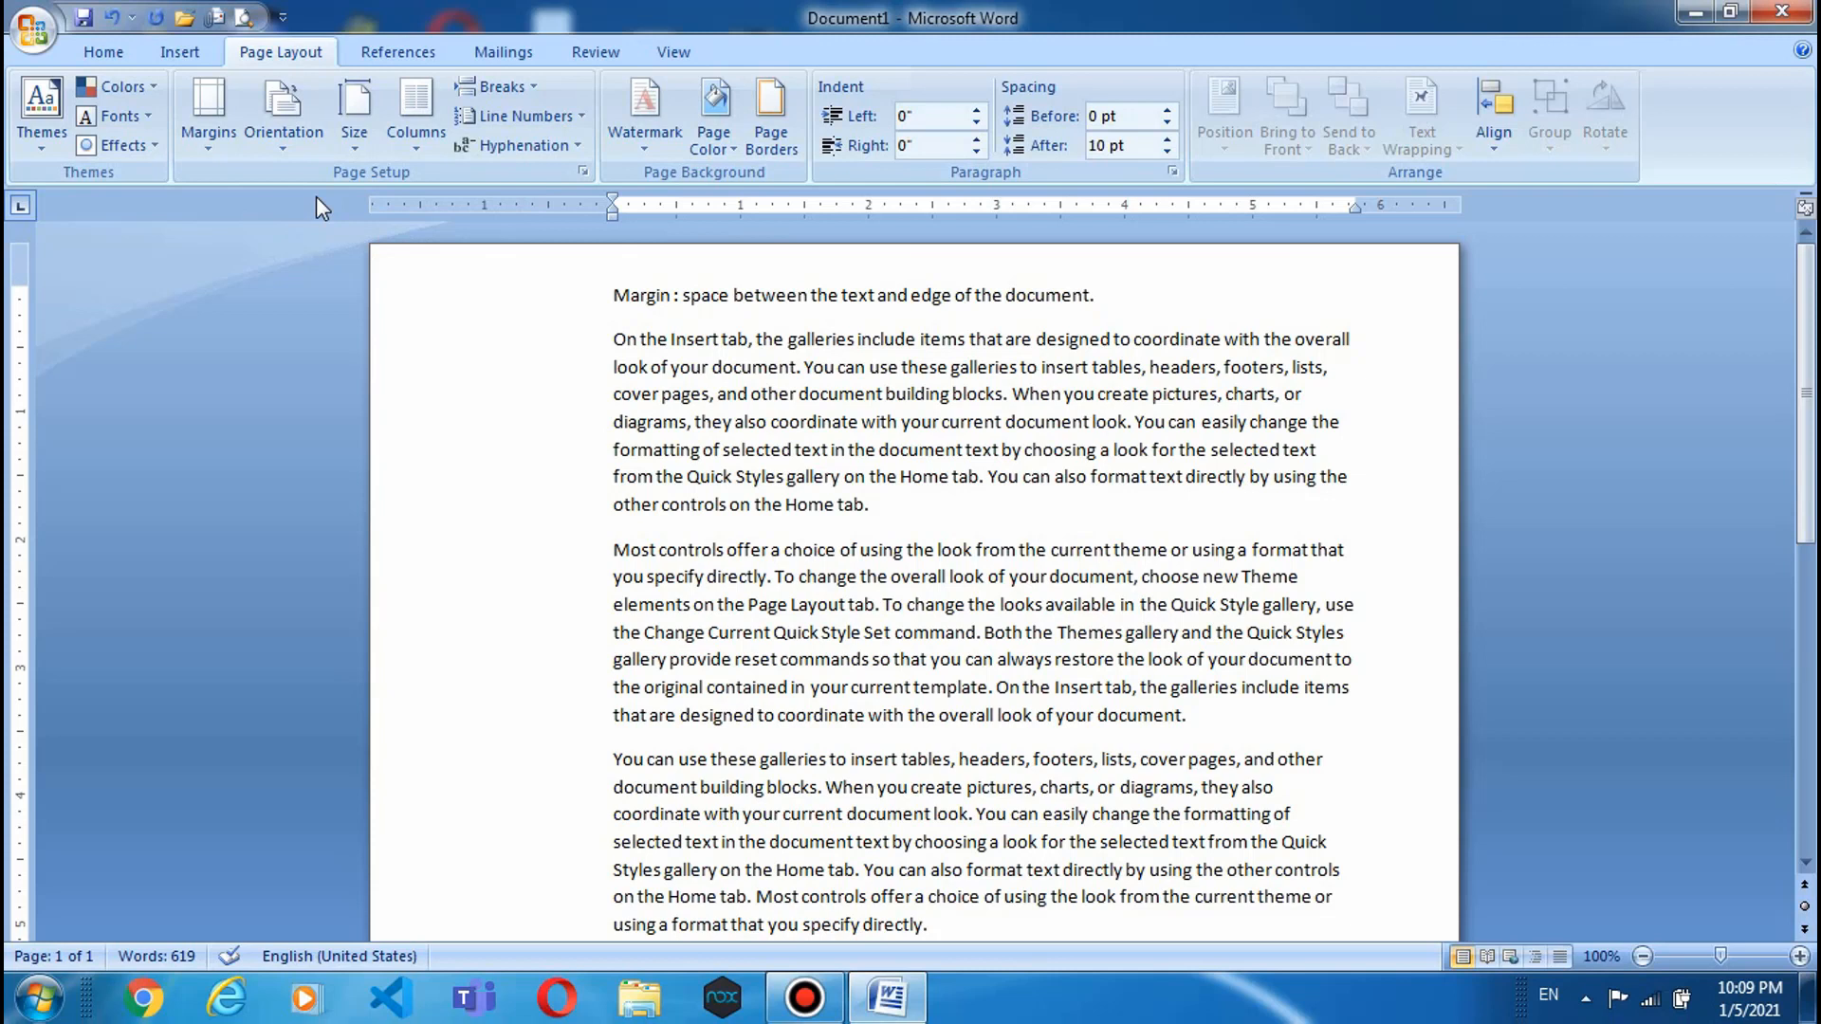
click(264, 148)
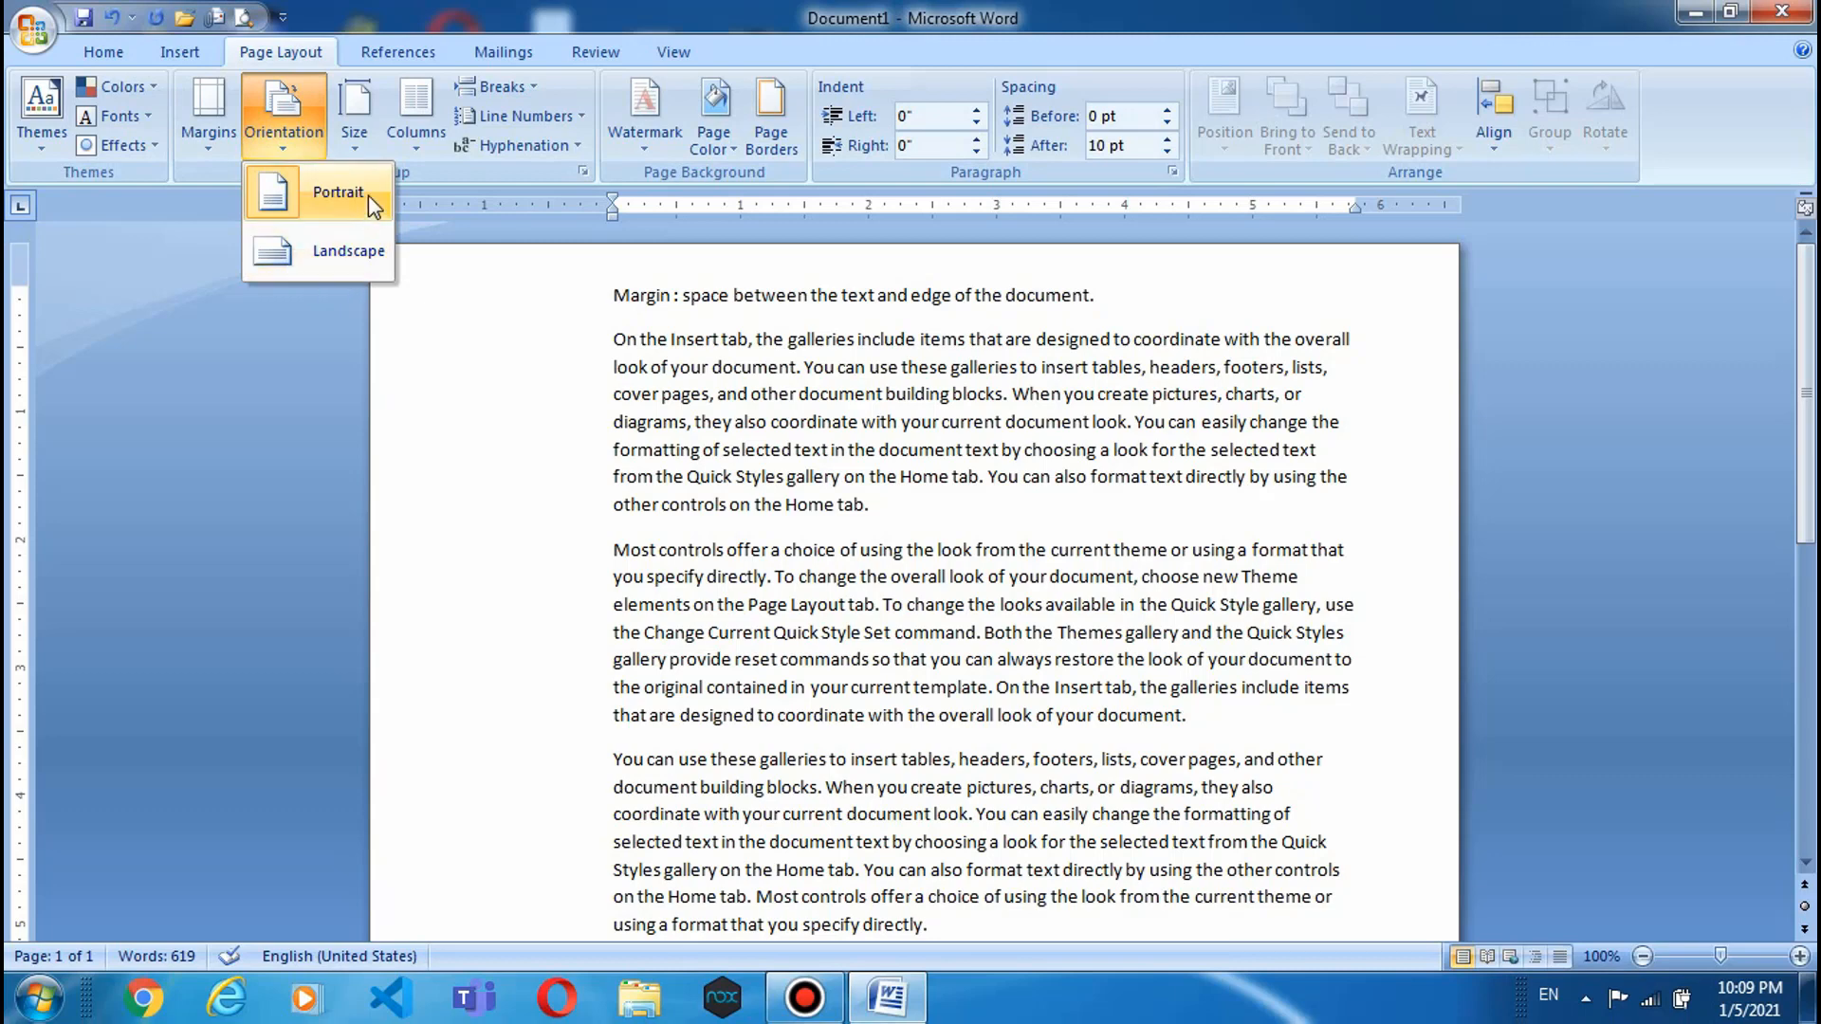
mouse_move(357, 152)
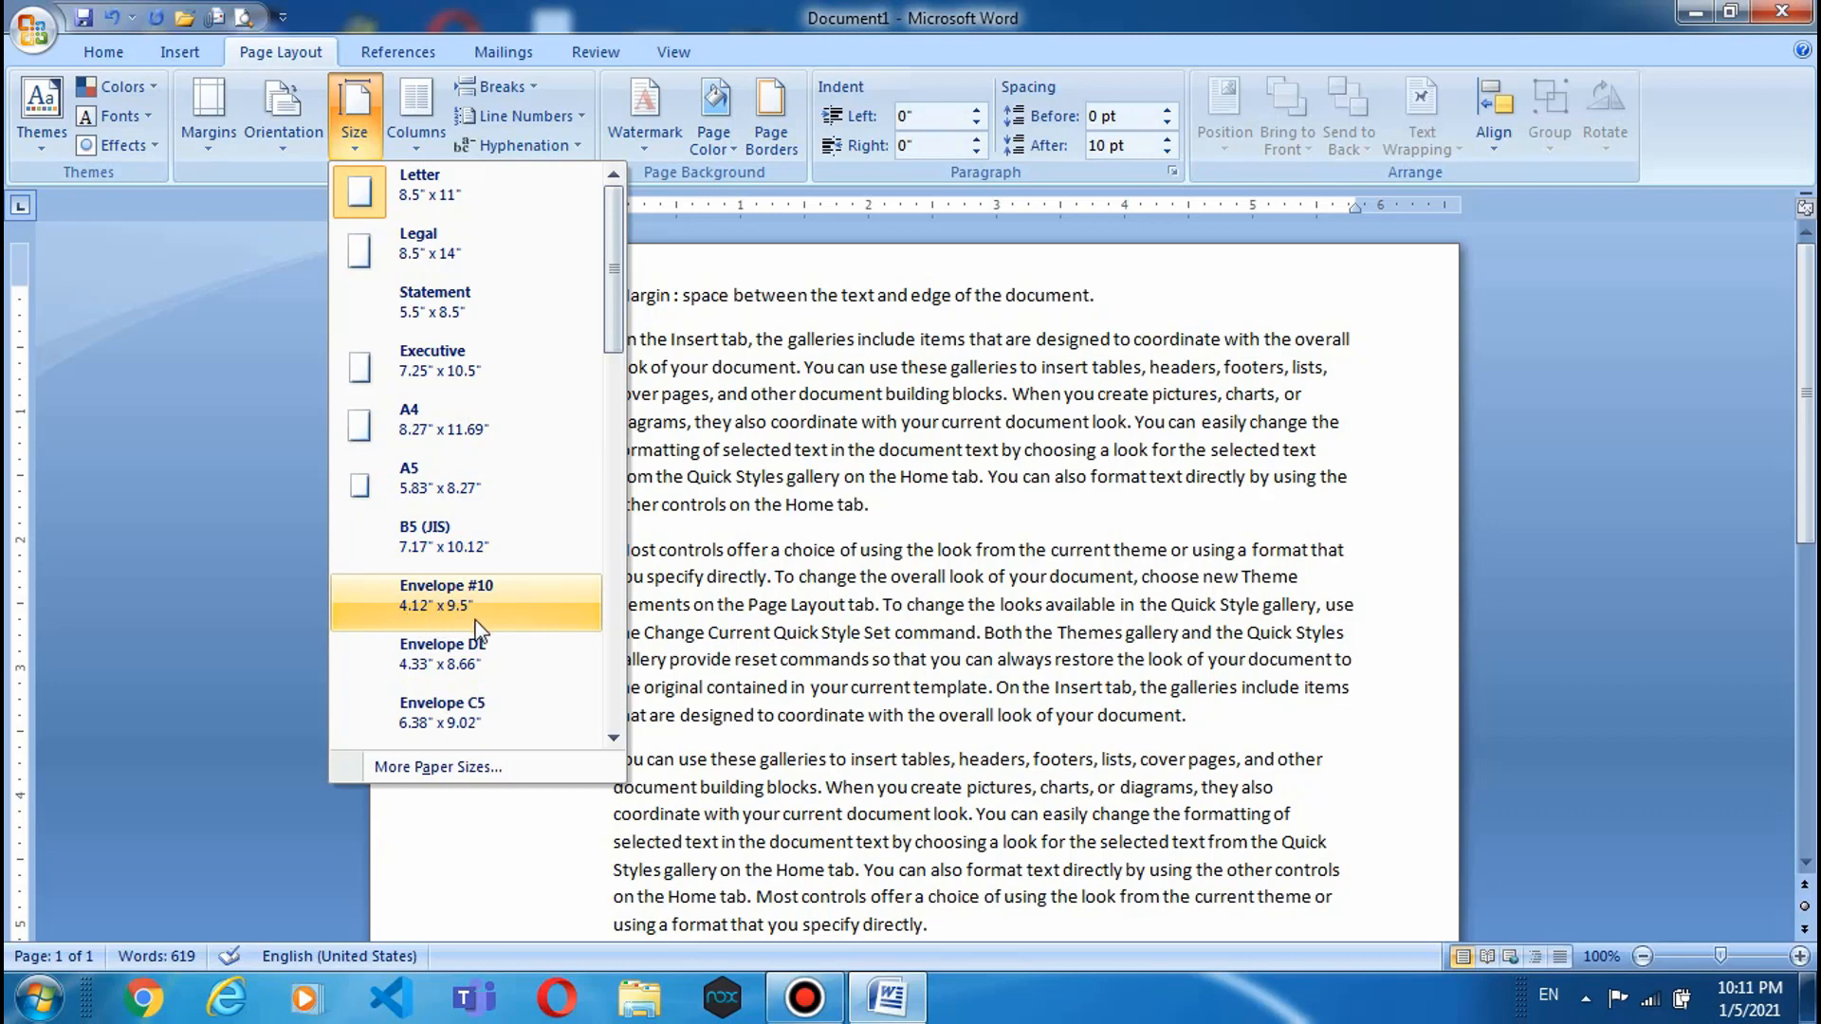
- Browse the paper sizes (Letter, Legal, A4, A5, B5, envelopes) and close without choosing
scroll(471, 626, down, 1)
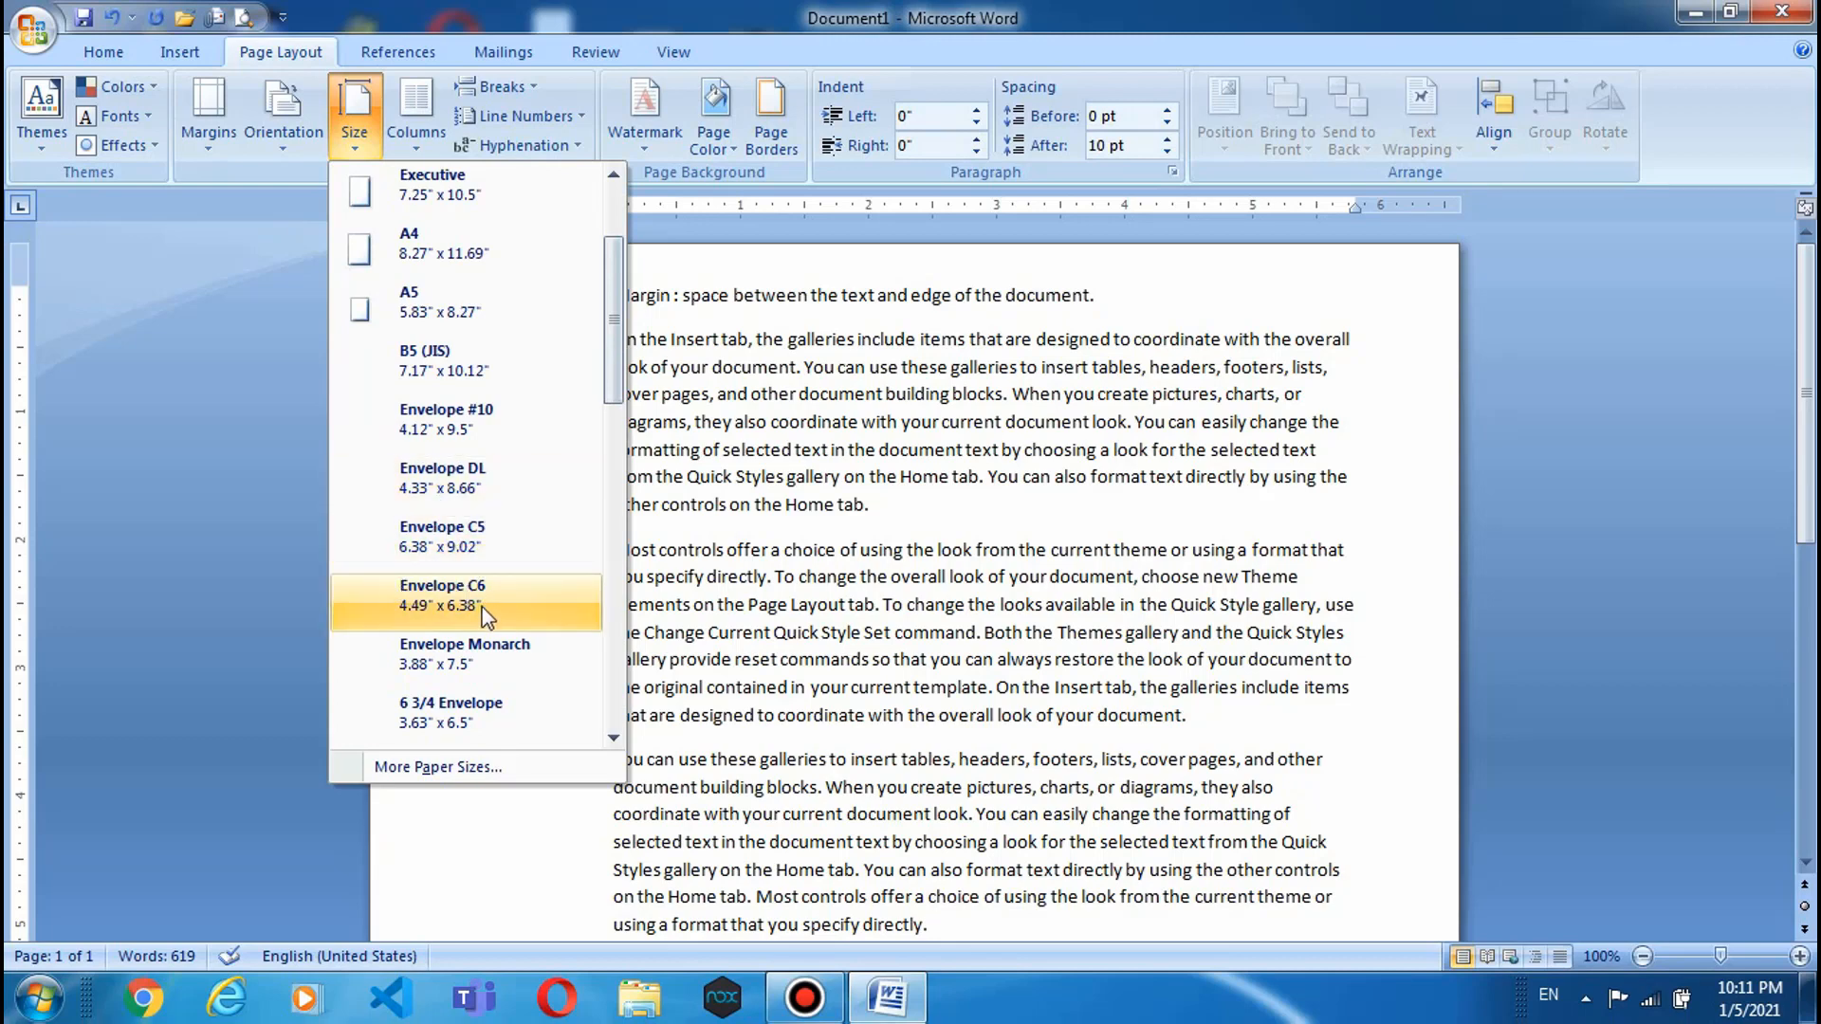
scroll(469, 617, down, 1)
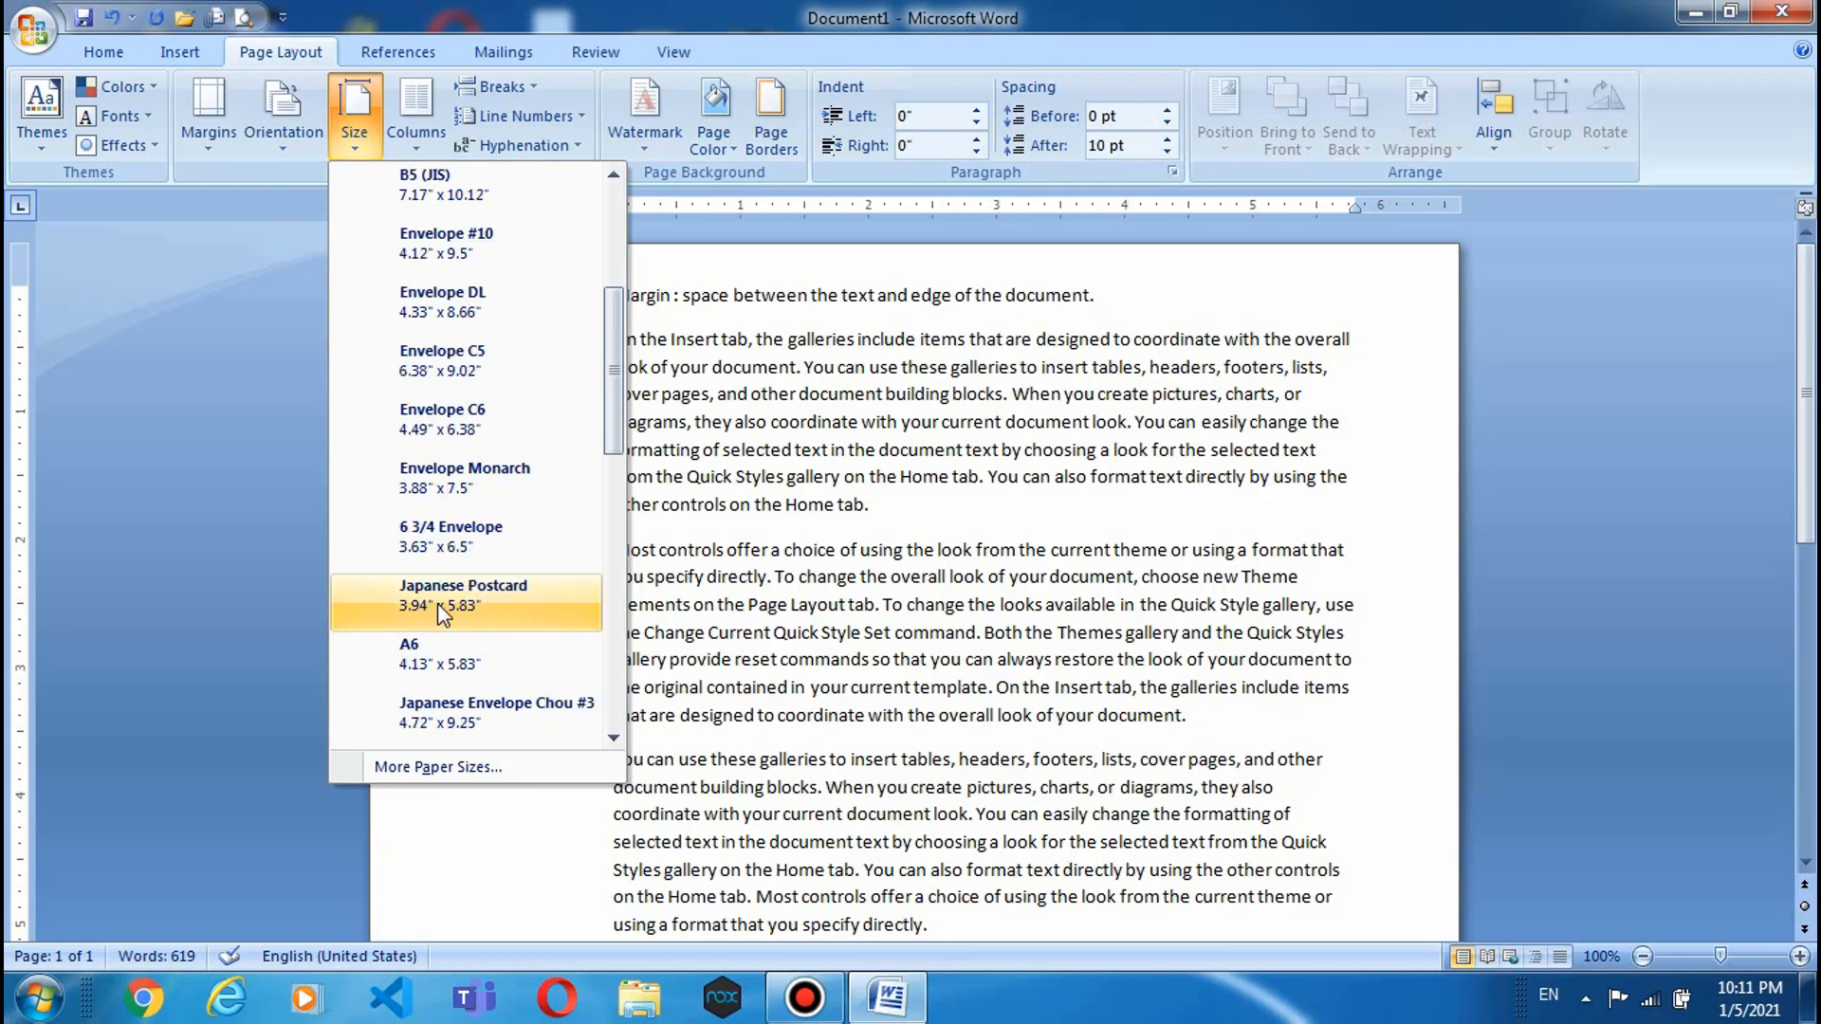
scroll(470, 501, down, 4)
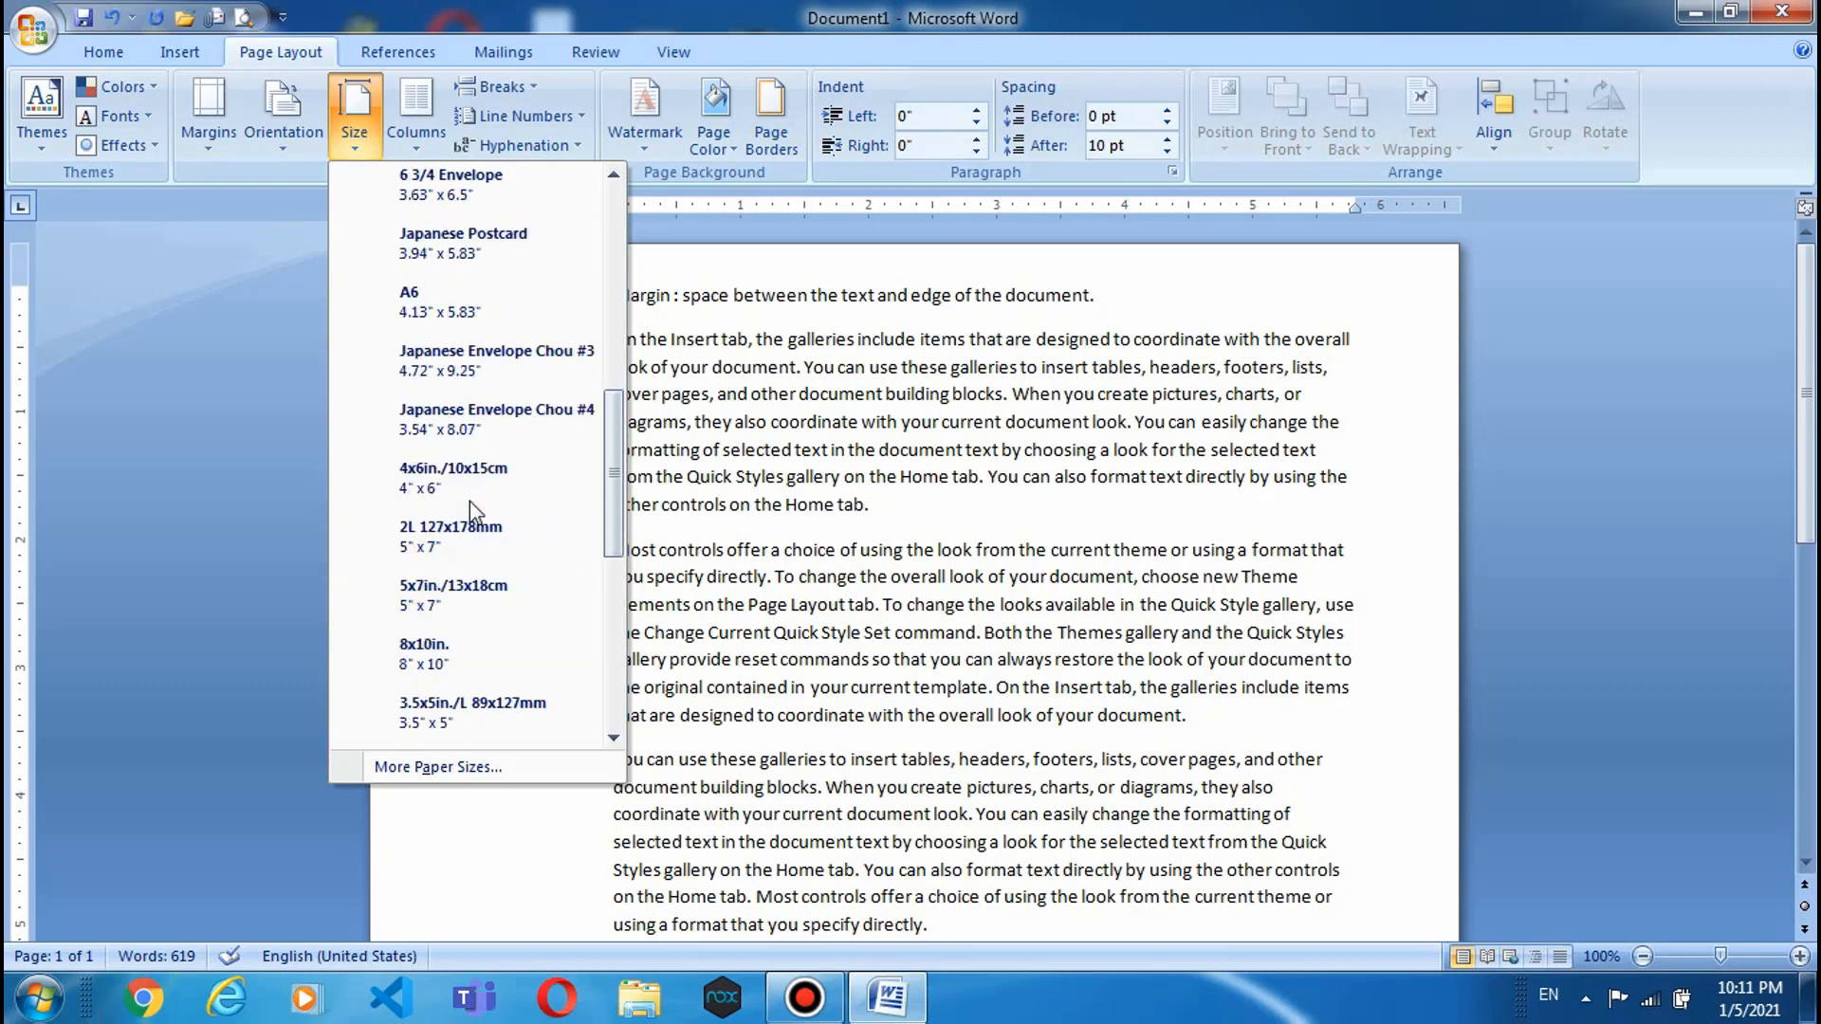
scroll(470, 500, up, 8)
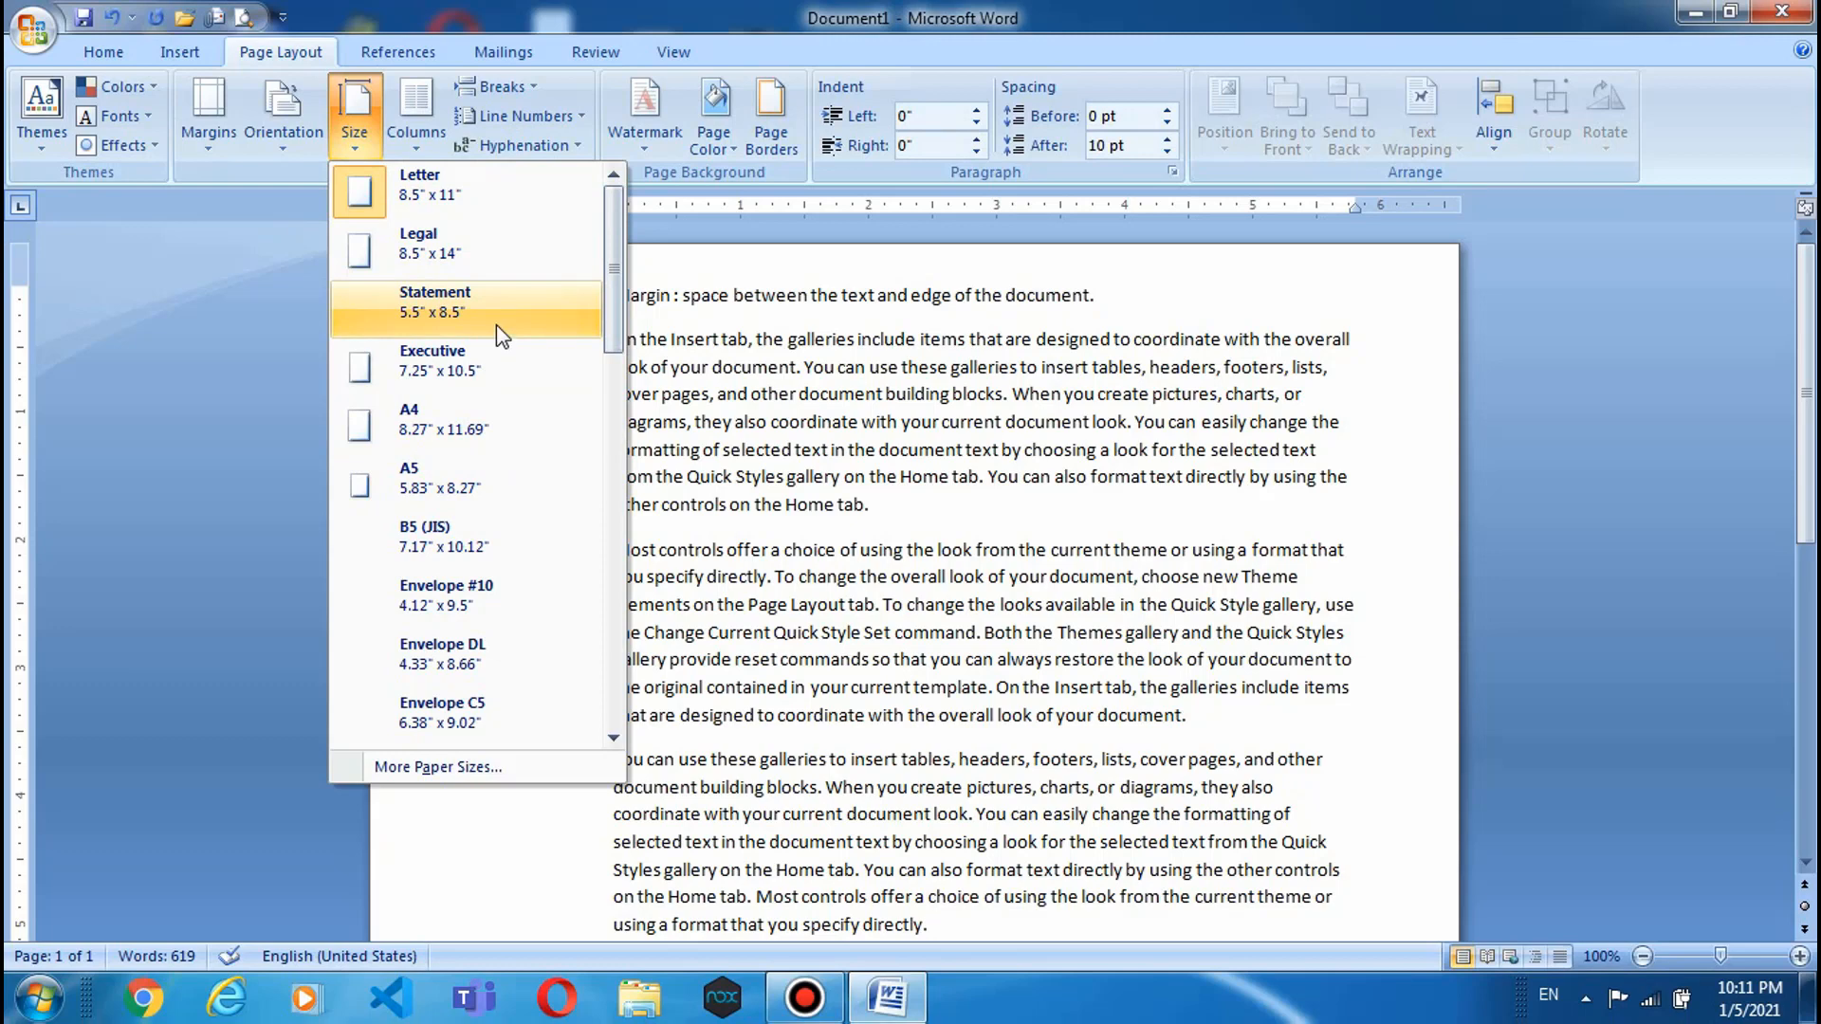
scroll(497, 325, down, 3)
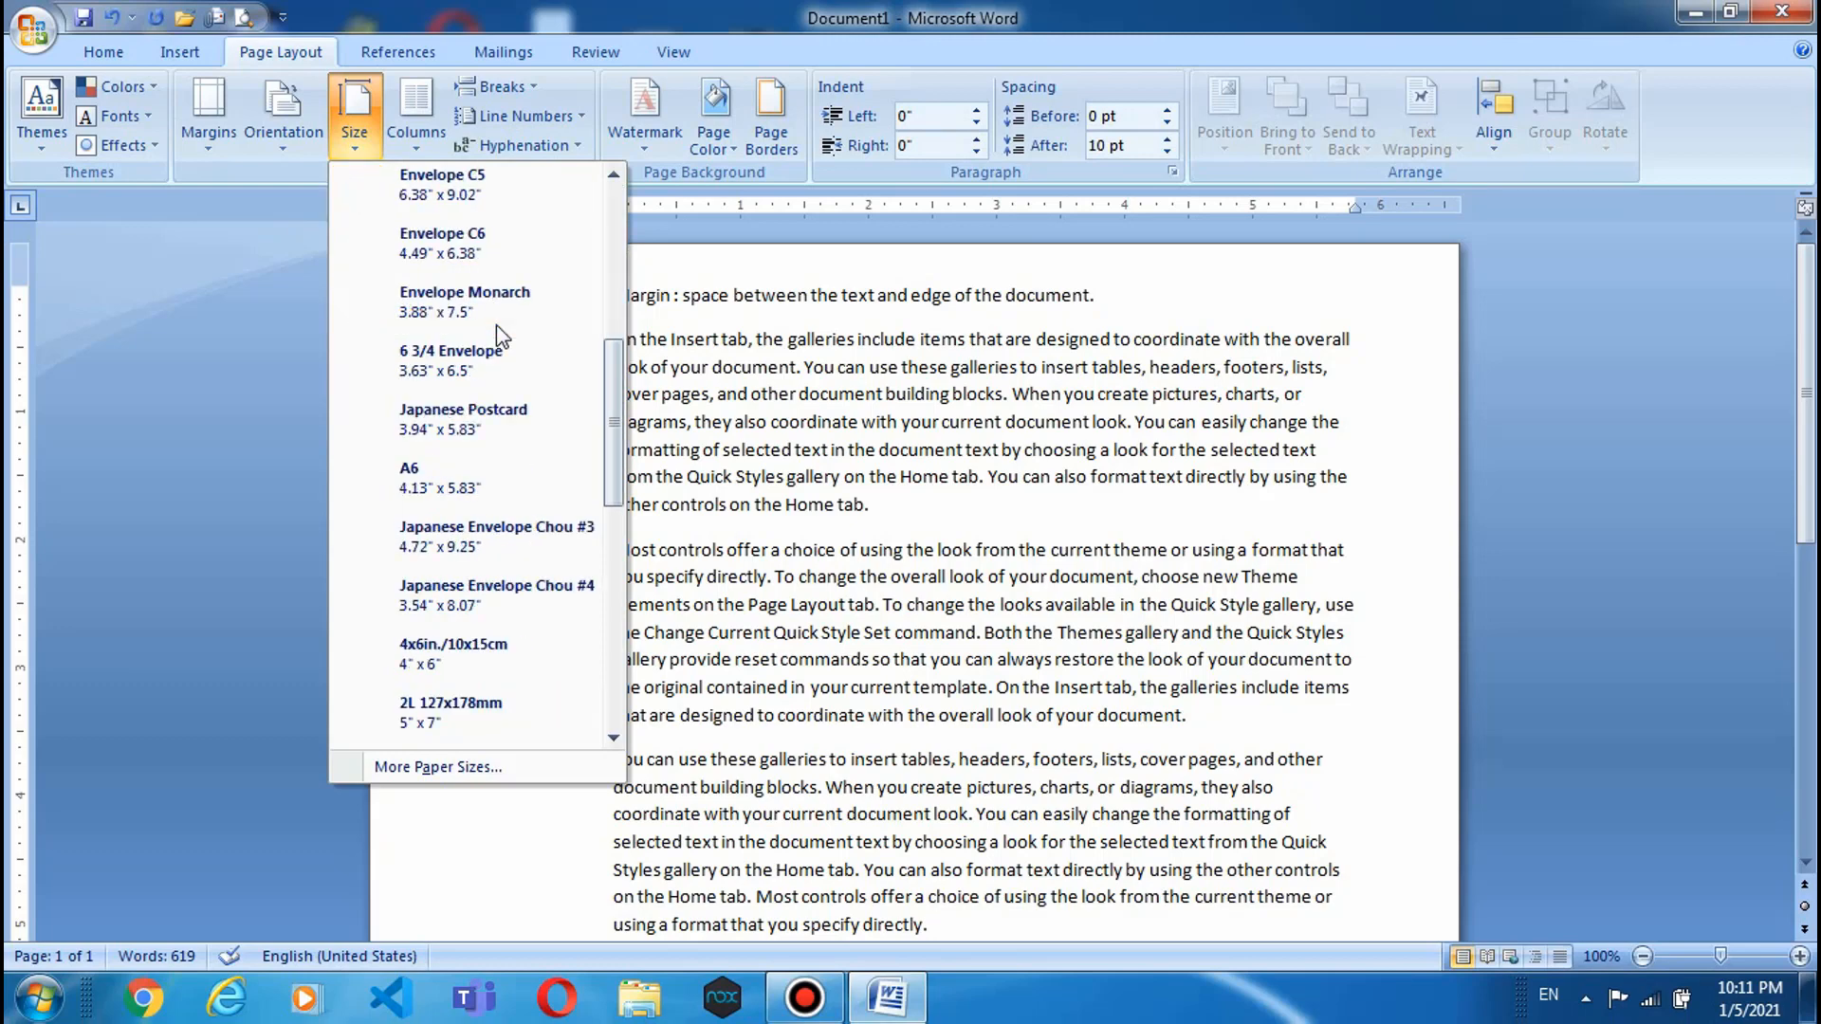
scroll(497, 324, up, 3)
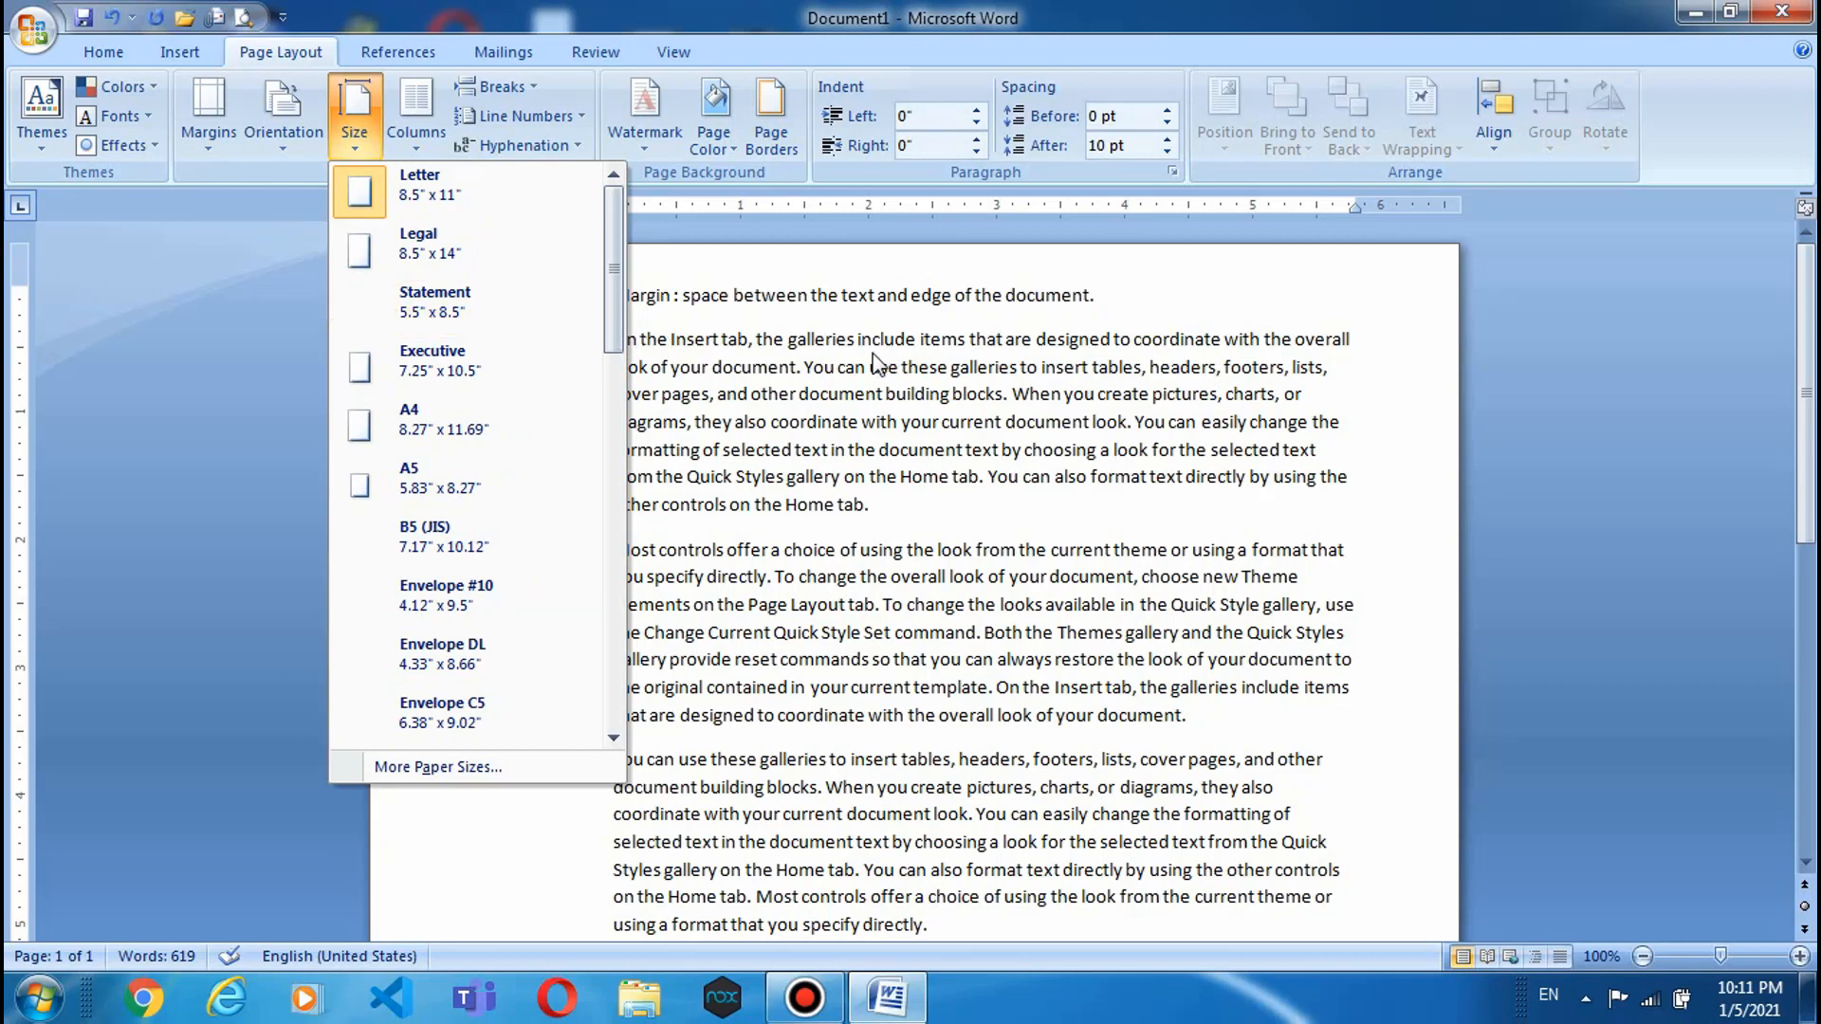
click(776, 391)
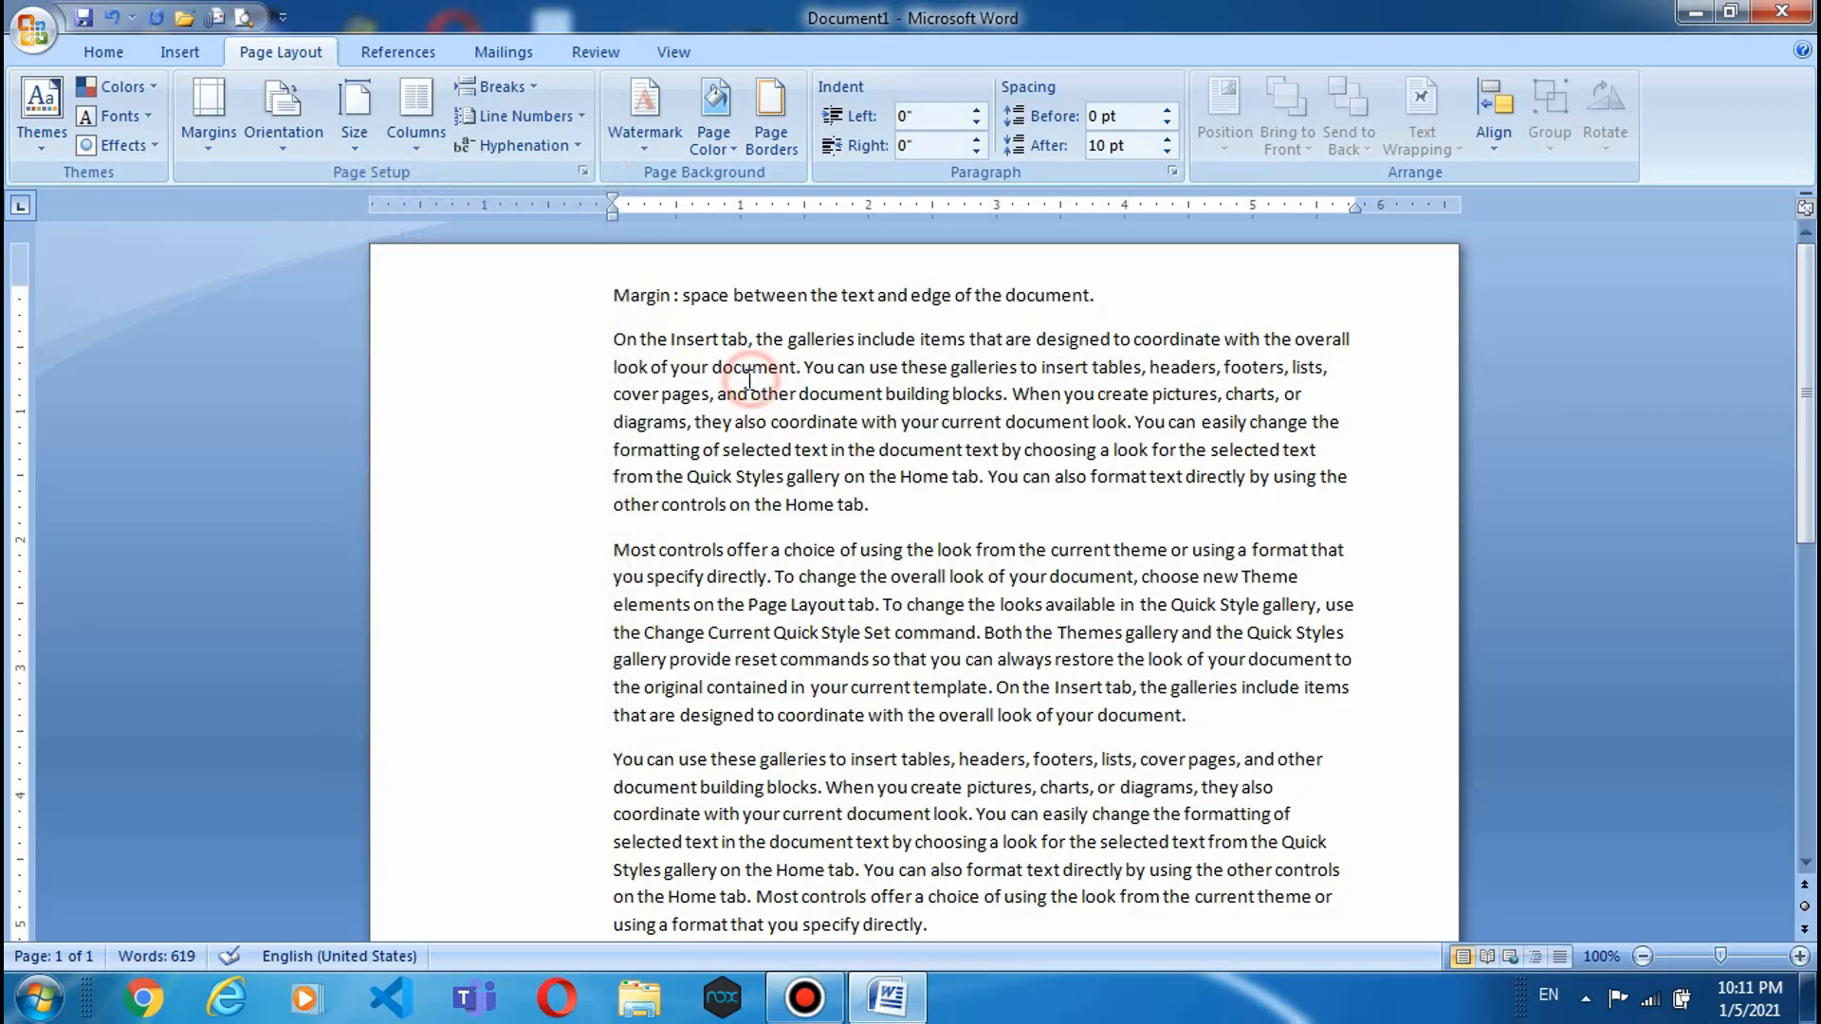
- Select the body text and flow it into two, then three columns
click(412, 152)
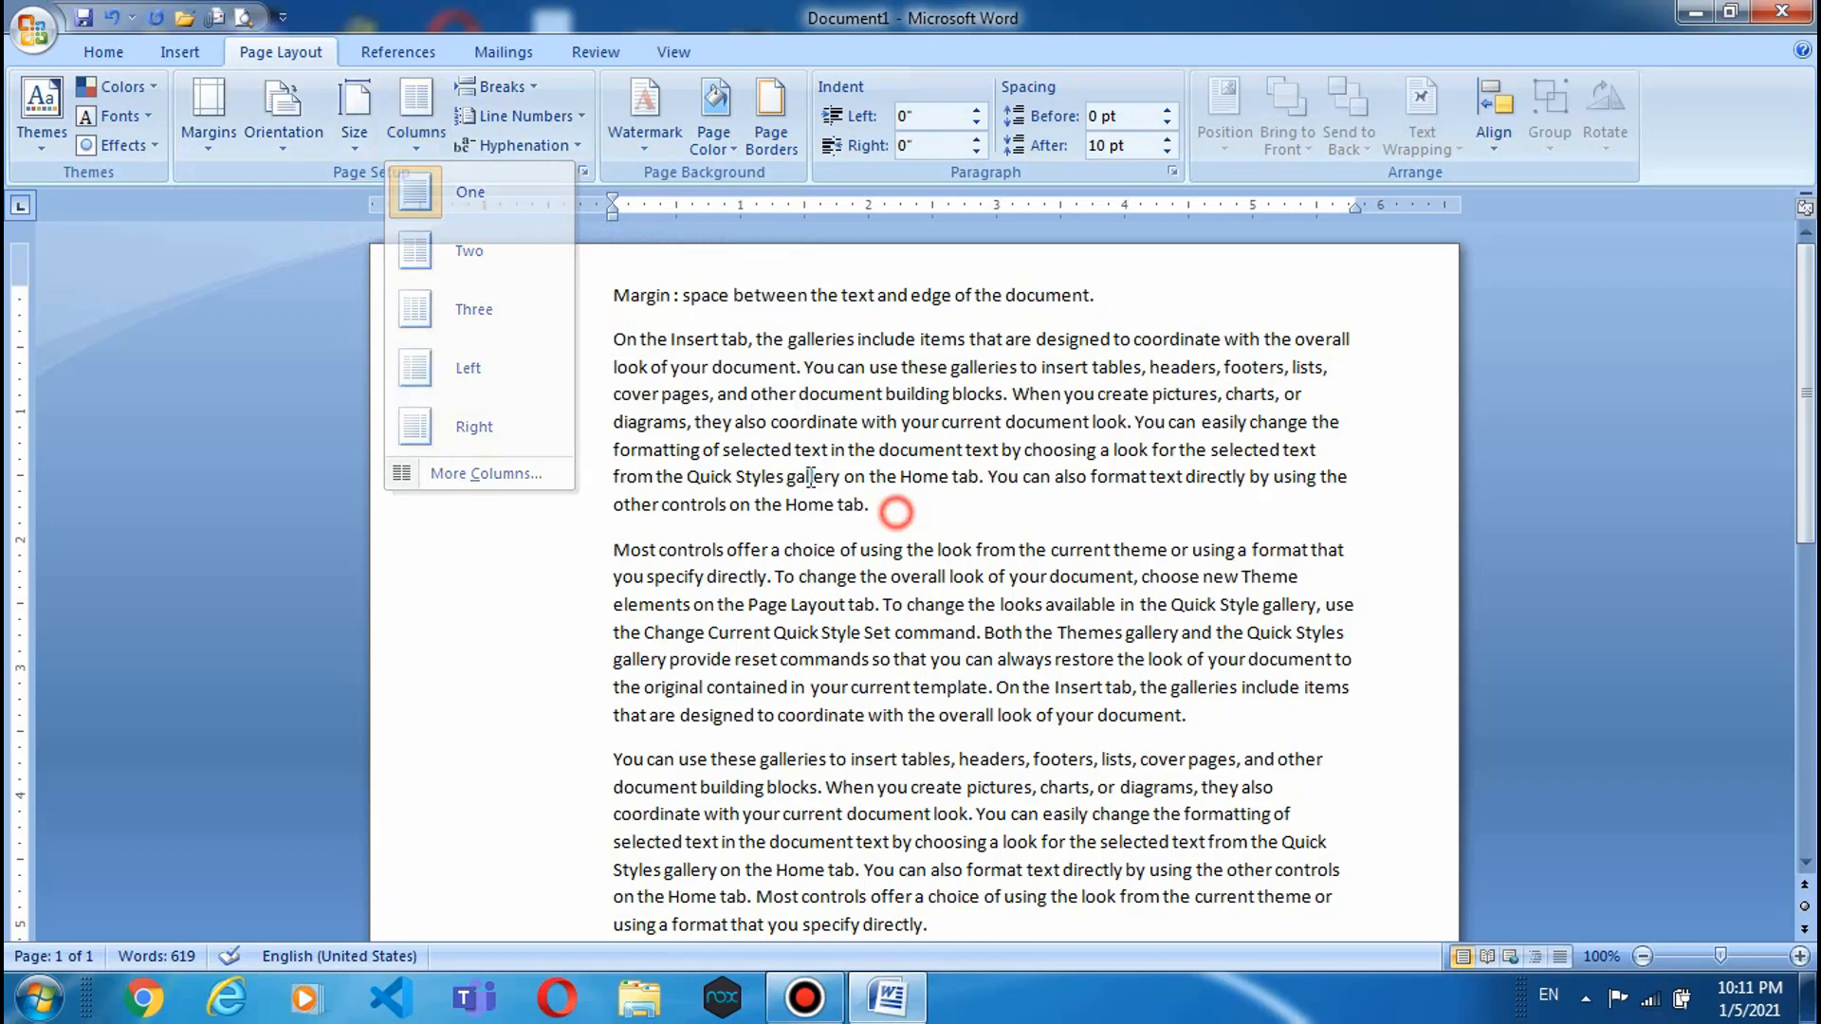
click(891, 512)
drag(607, 341, 1258, 1017)
scroll(1296, 508, up, 10)
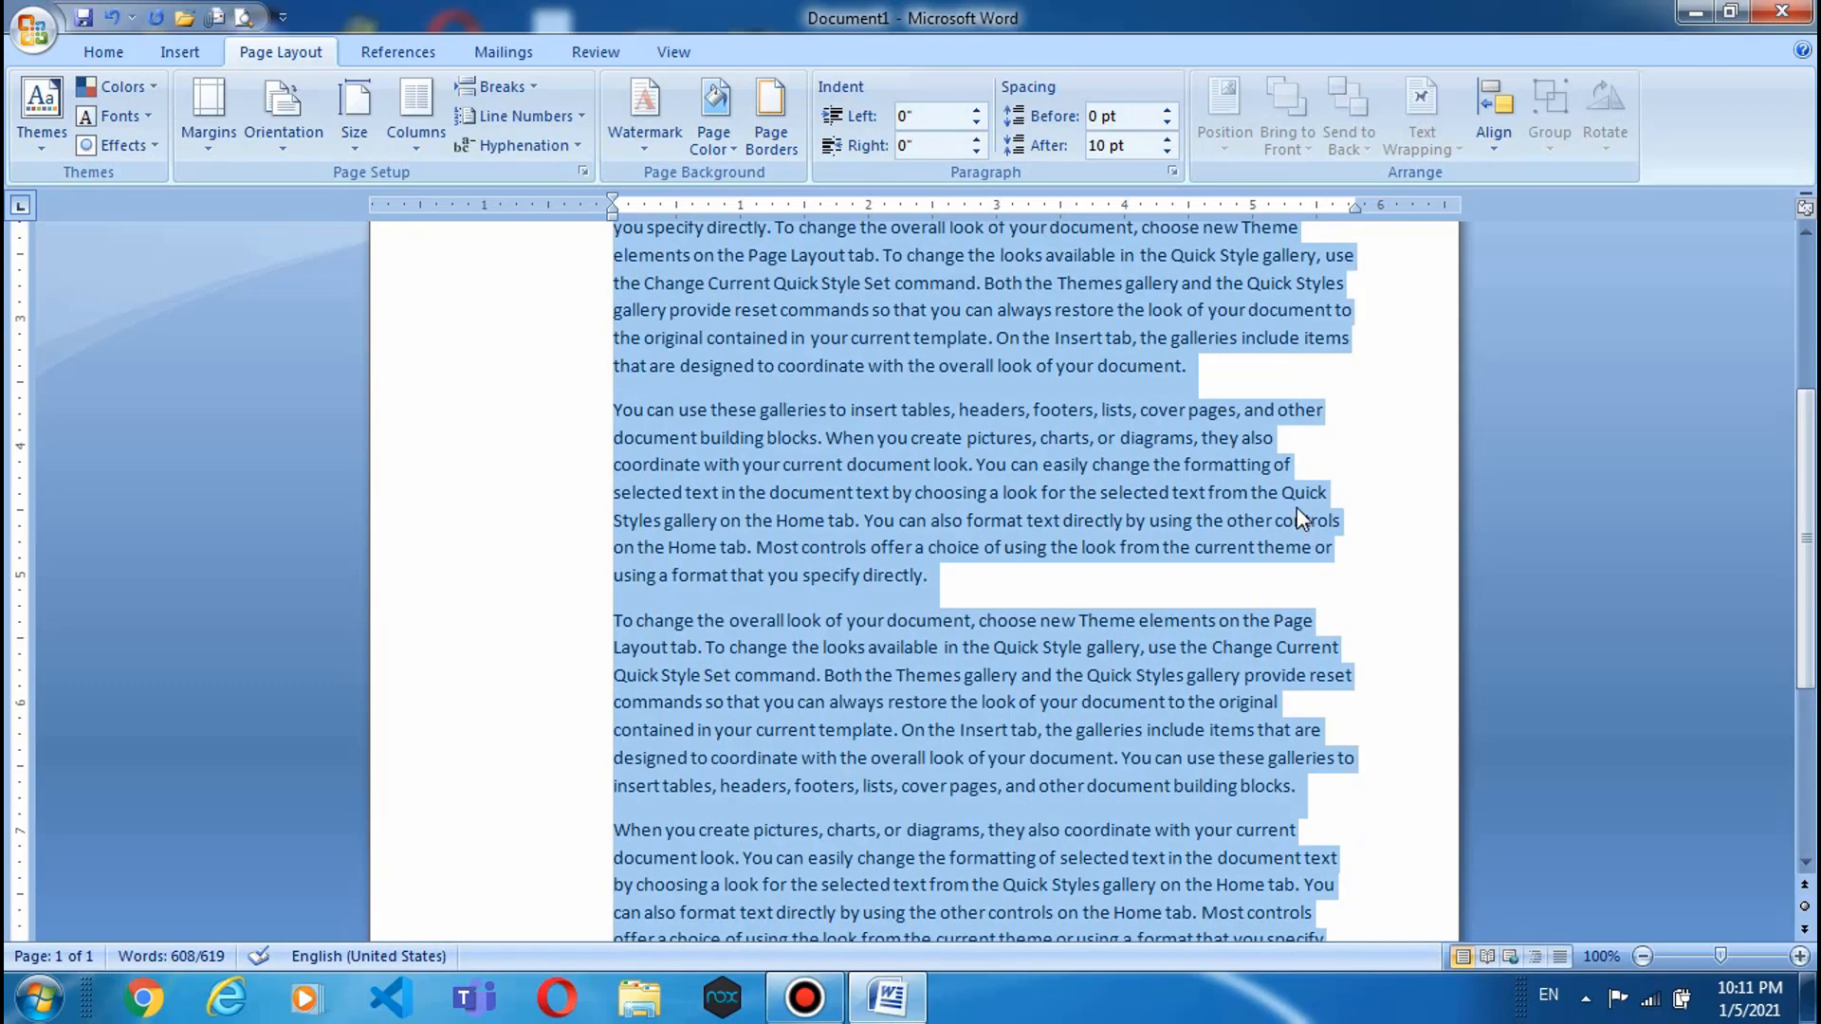
click(421, 144)
click(429, 251)
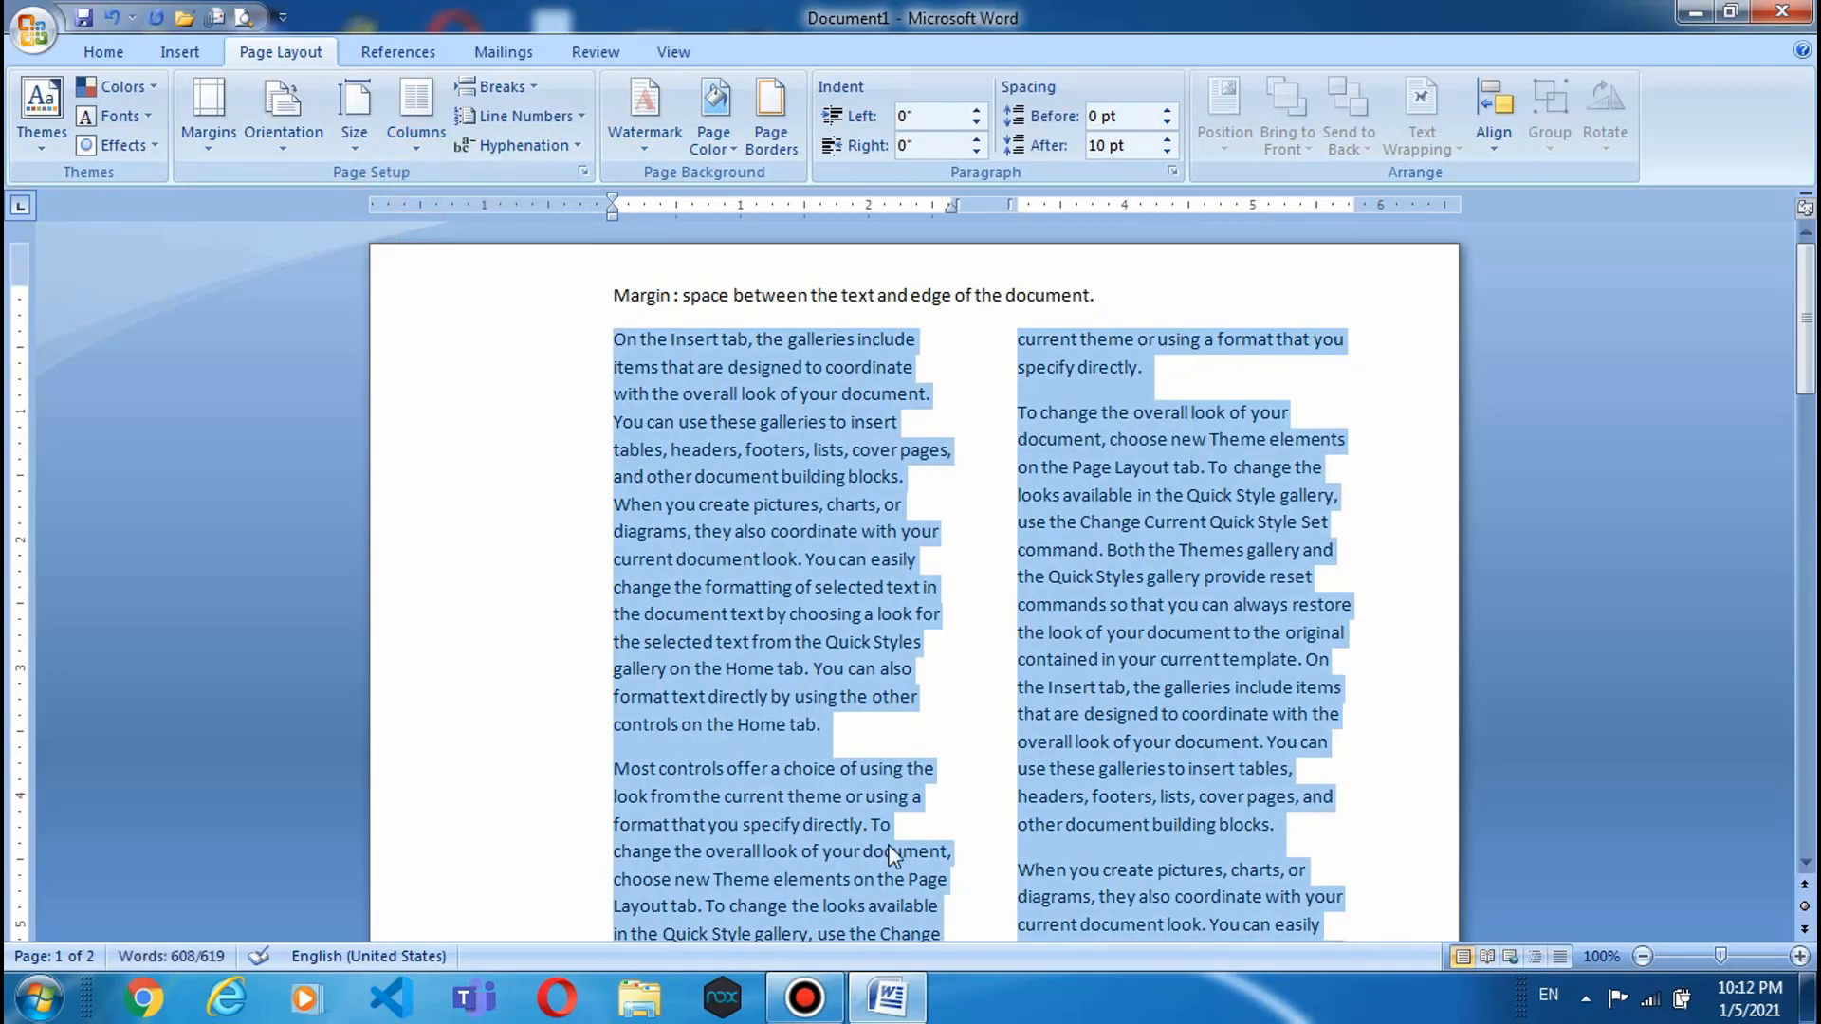
click(416, 142)
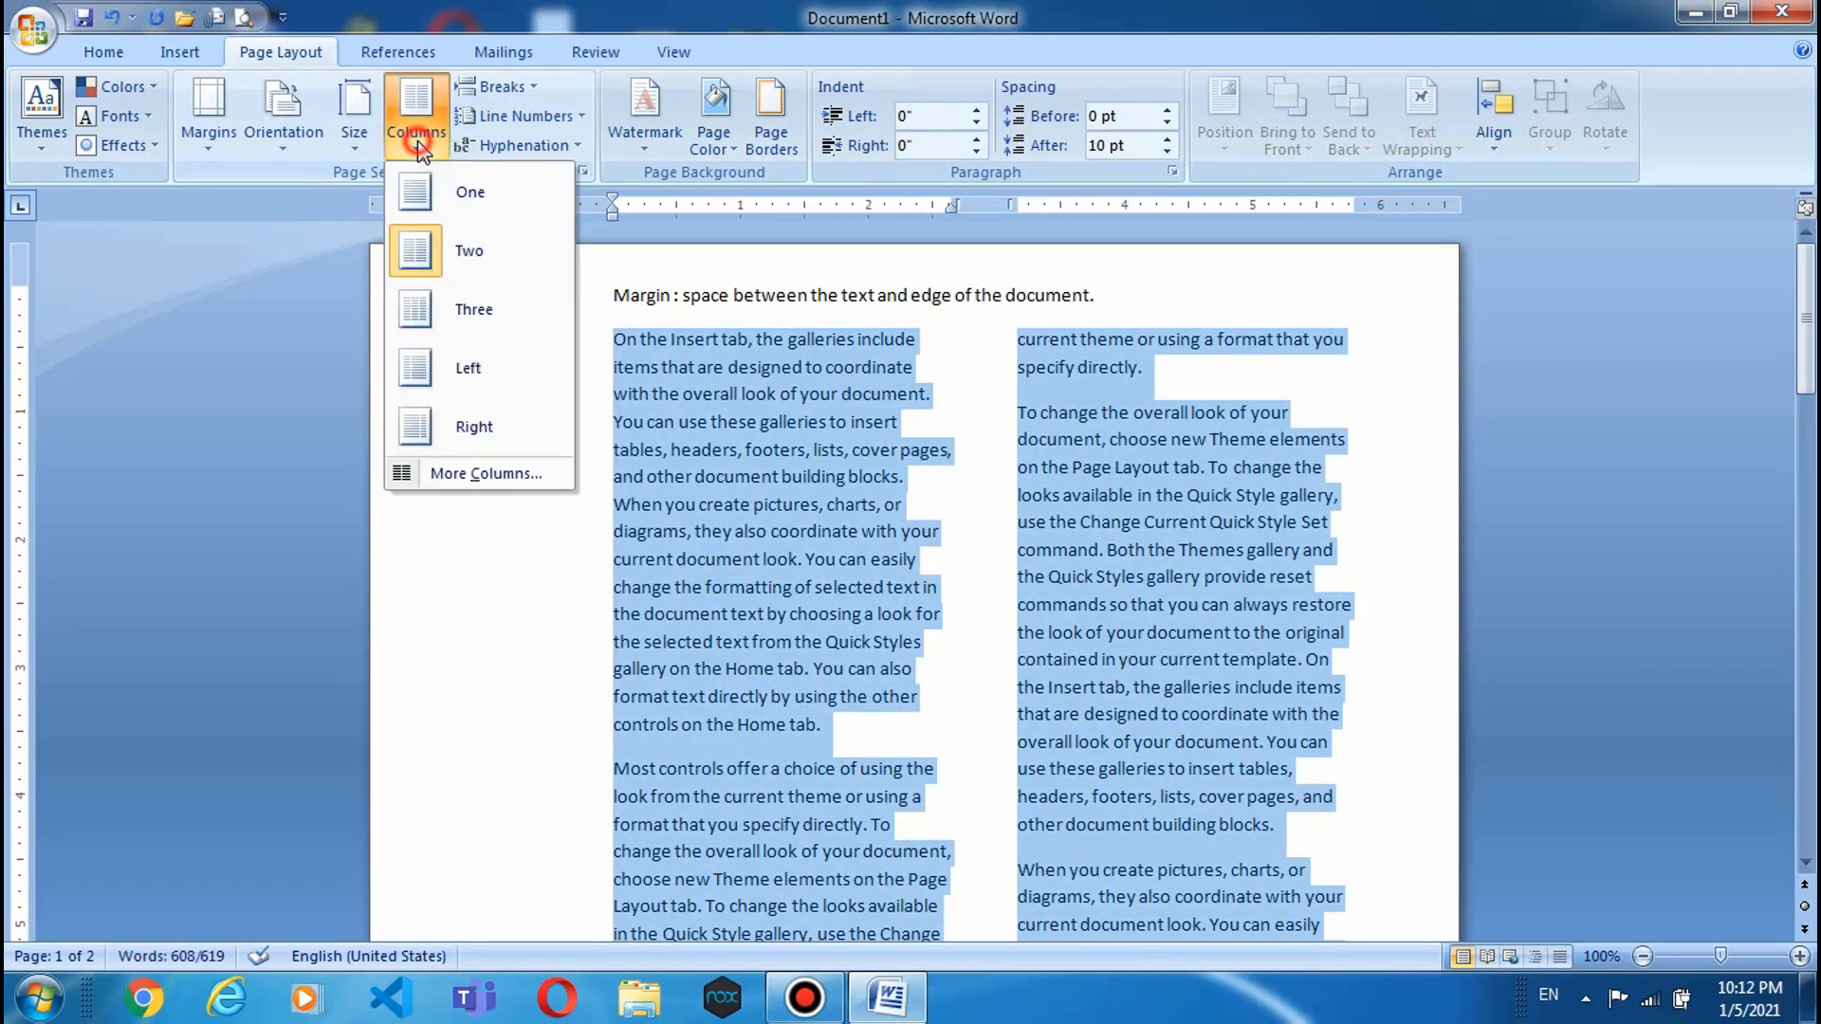
click(446, 310)
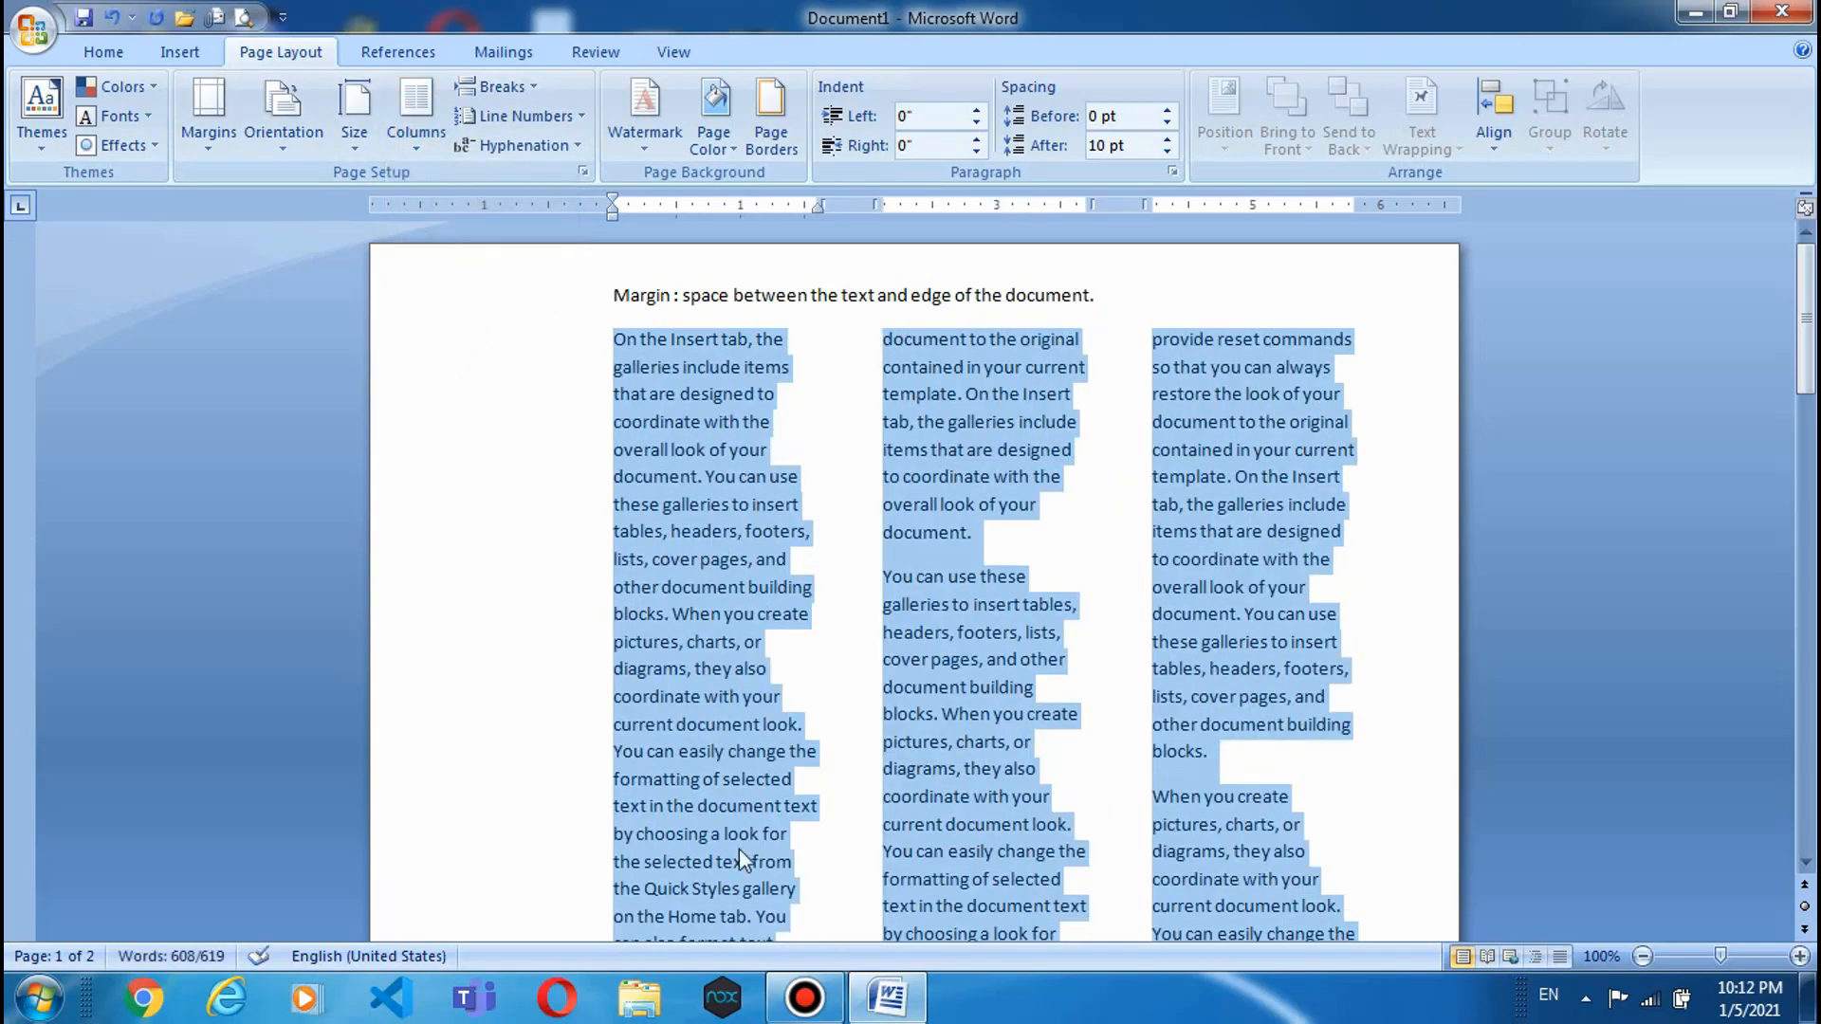
- Try the Left and Two layouts, settle on three columns, and open More Columns
scroll(922, 603, down, 10)
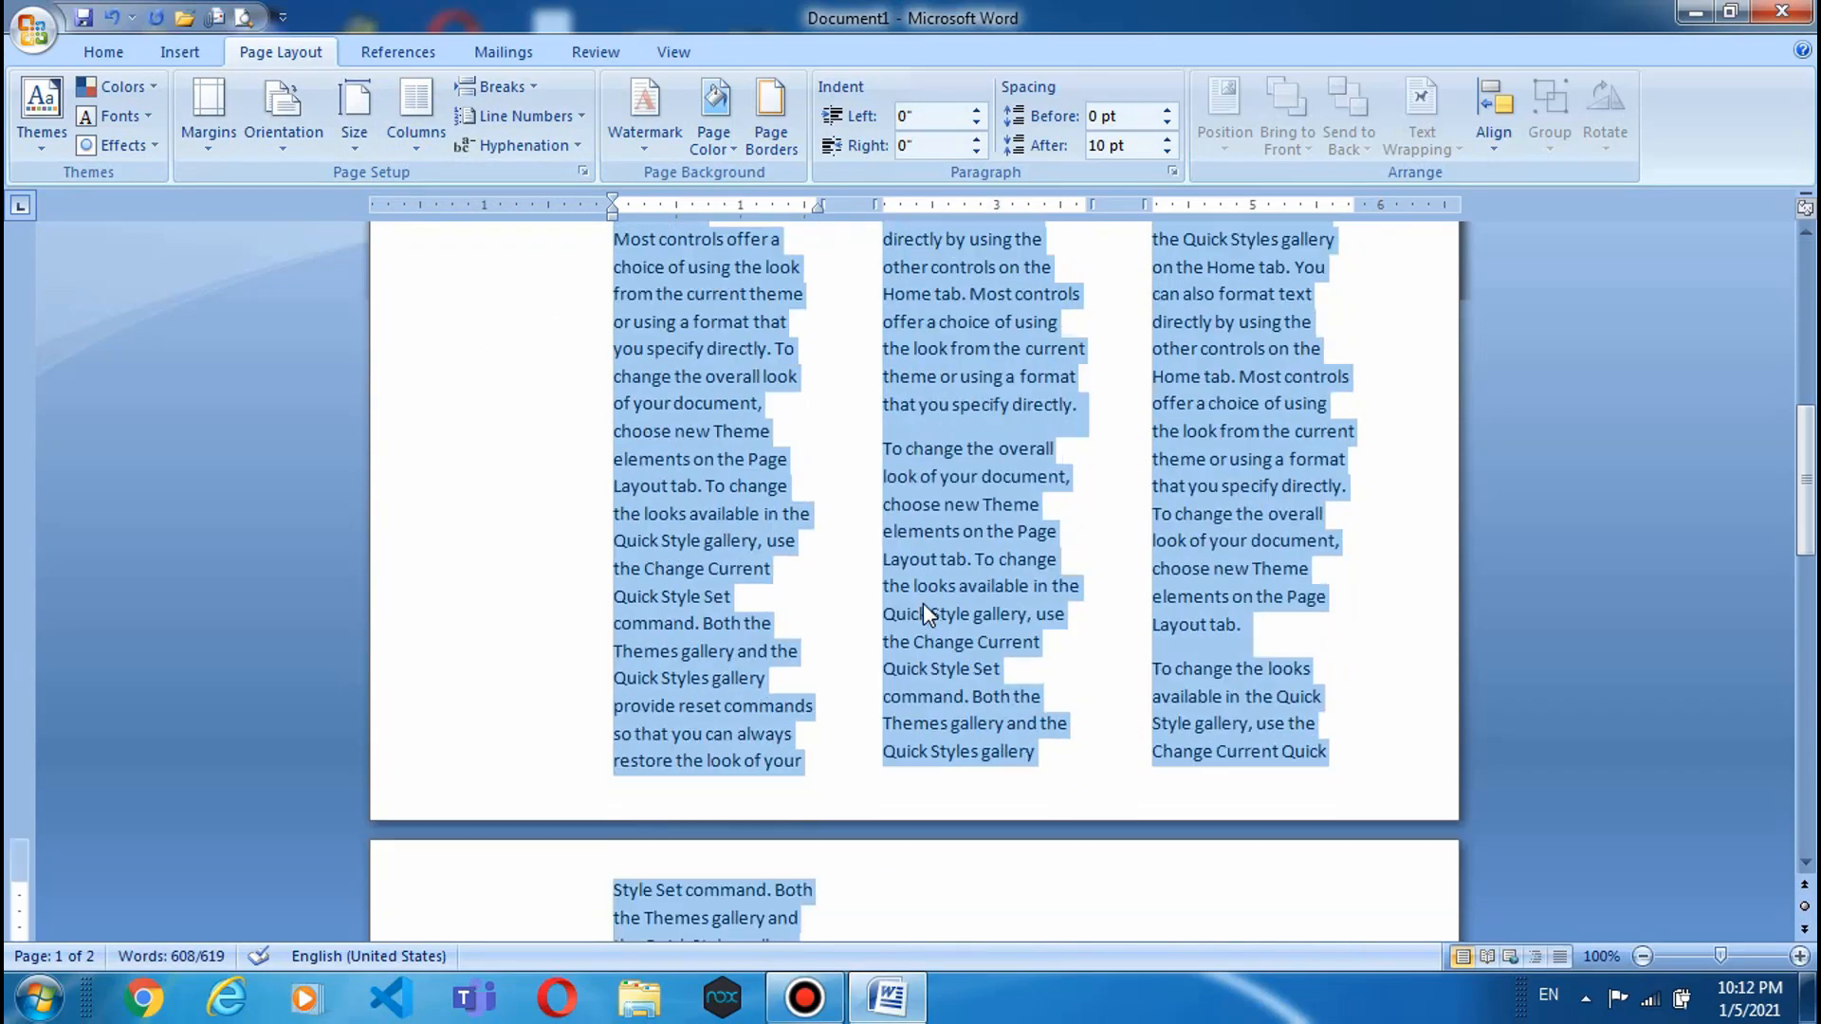
scroll(924, 603, up, 8)
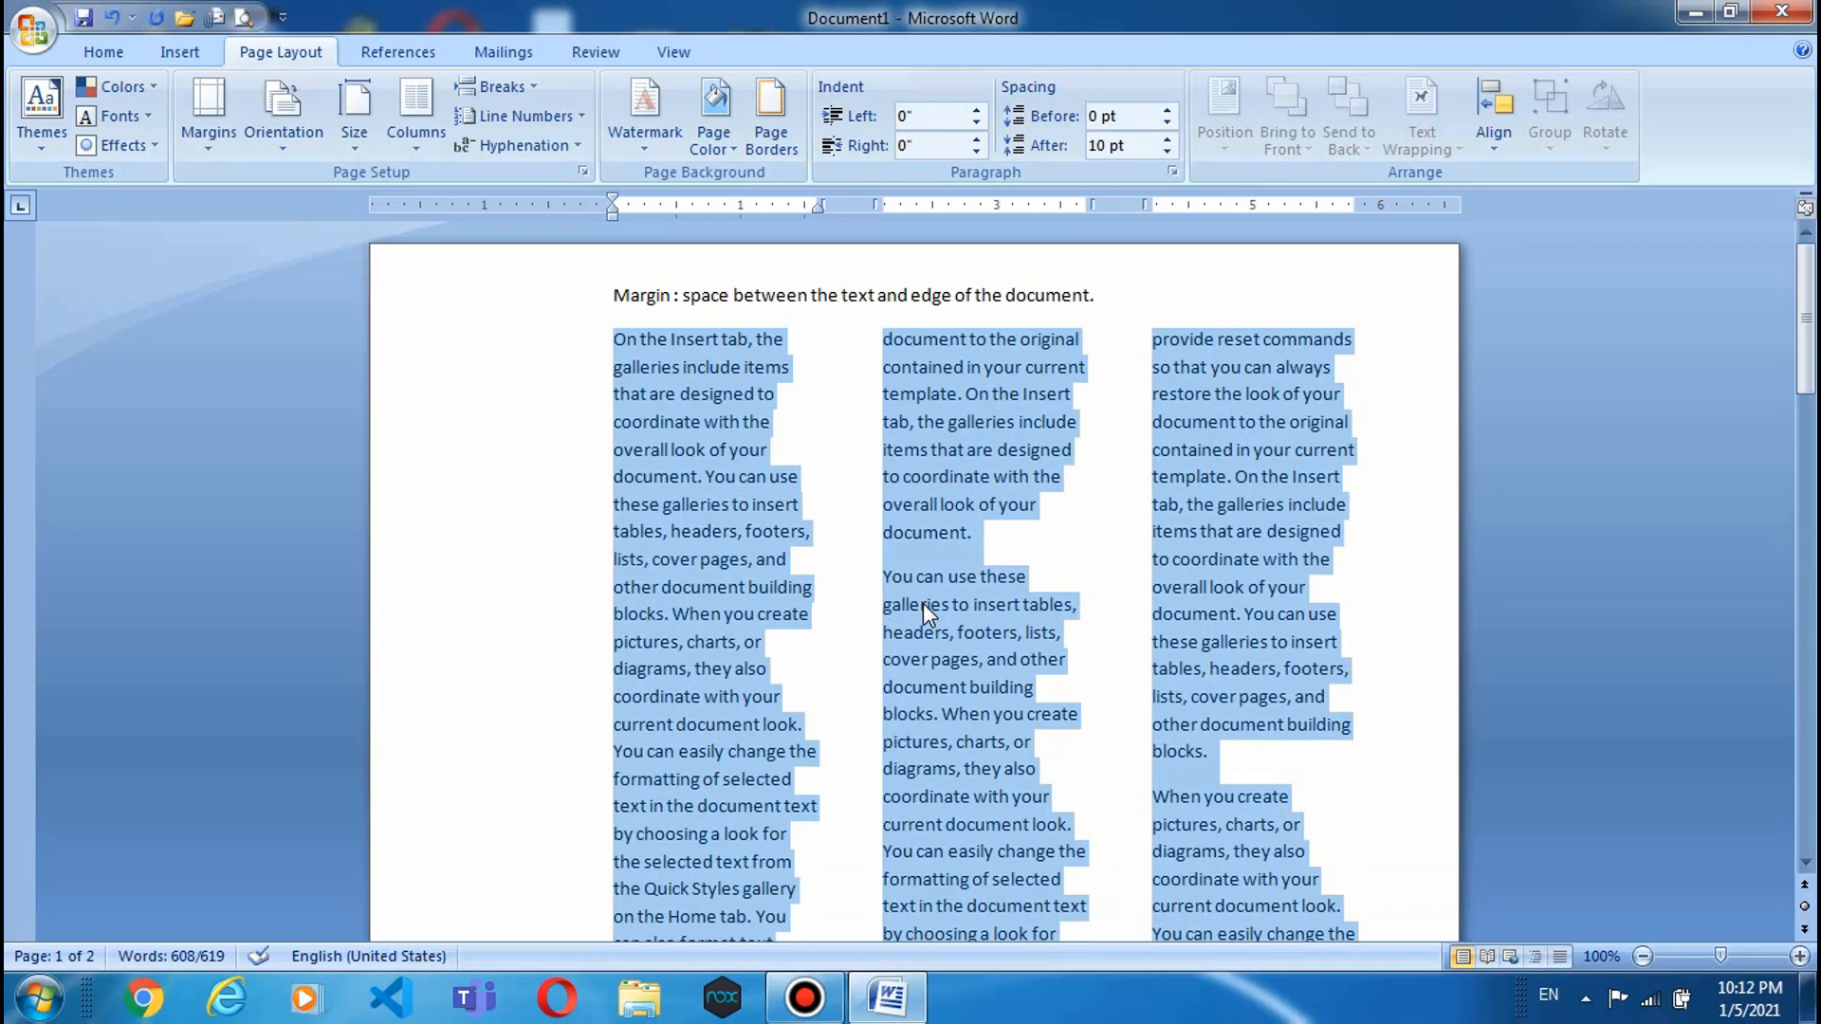
click(416, 132)
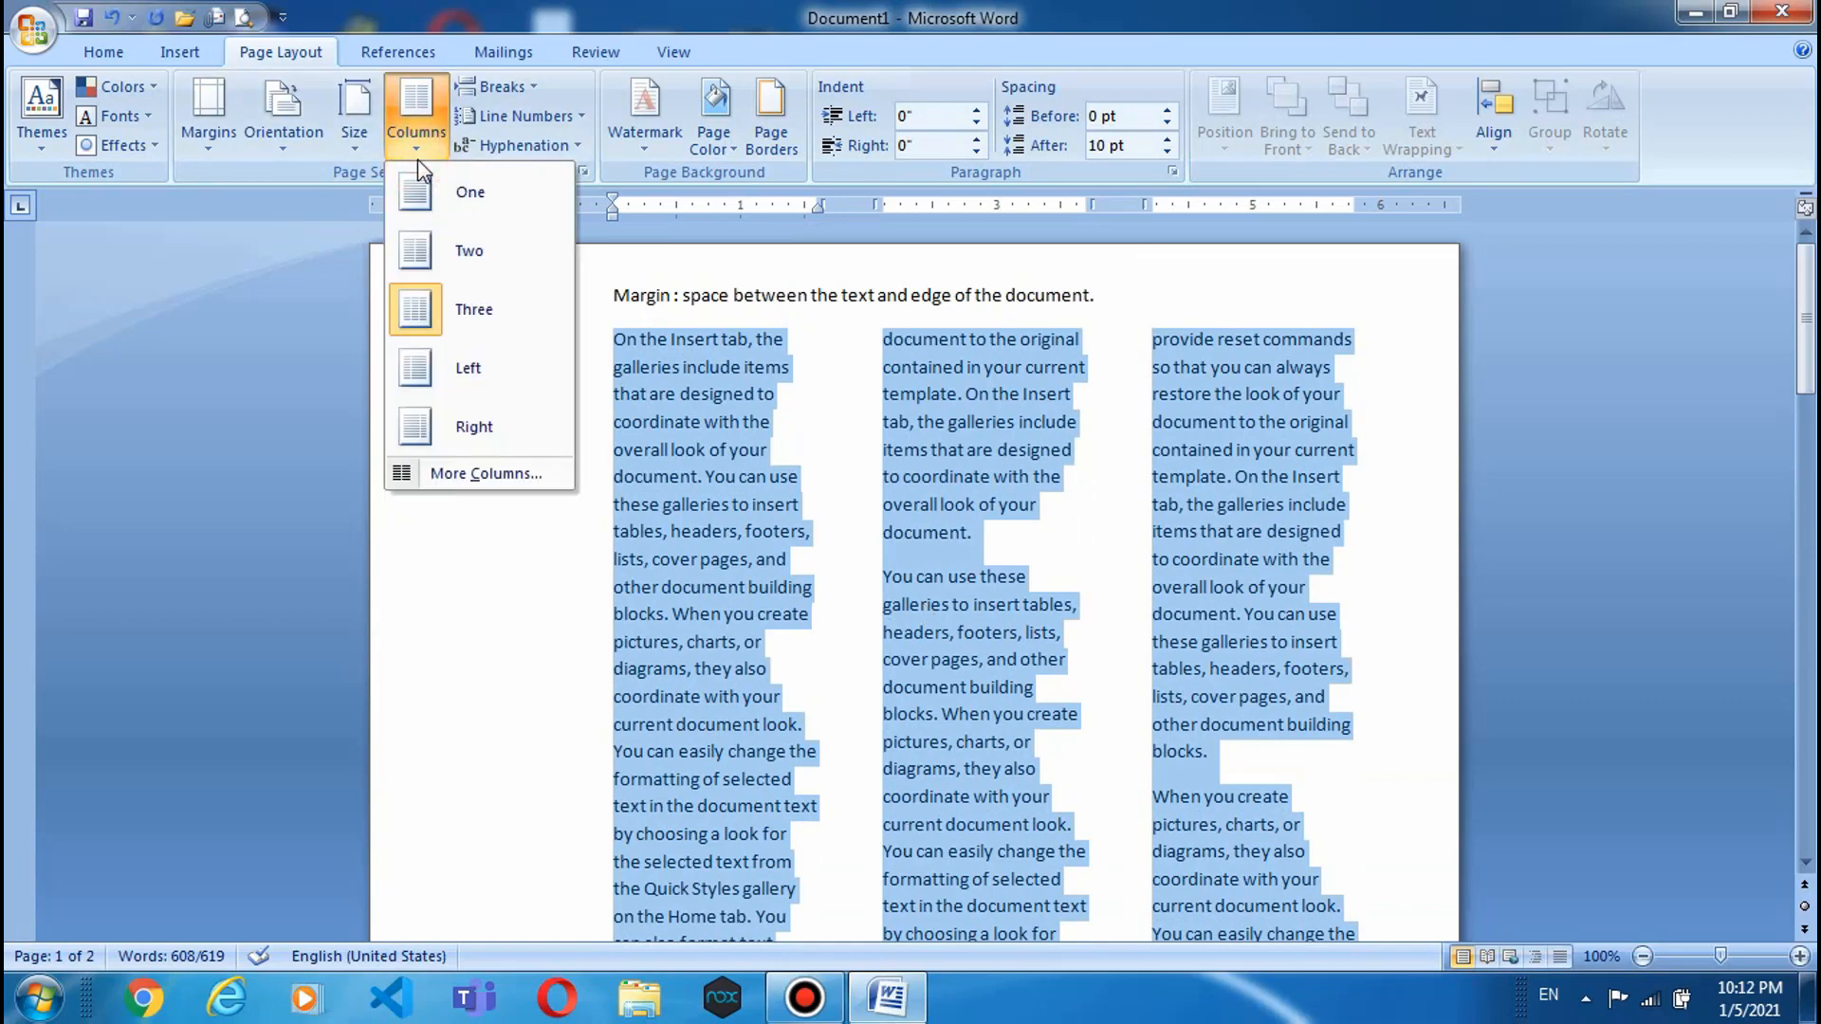
click(414, 366)
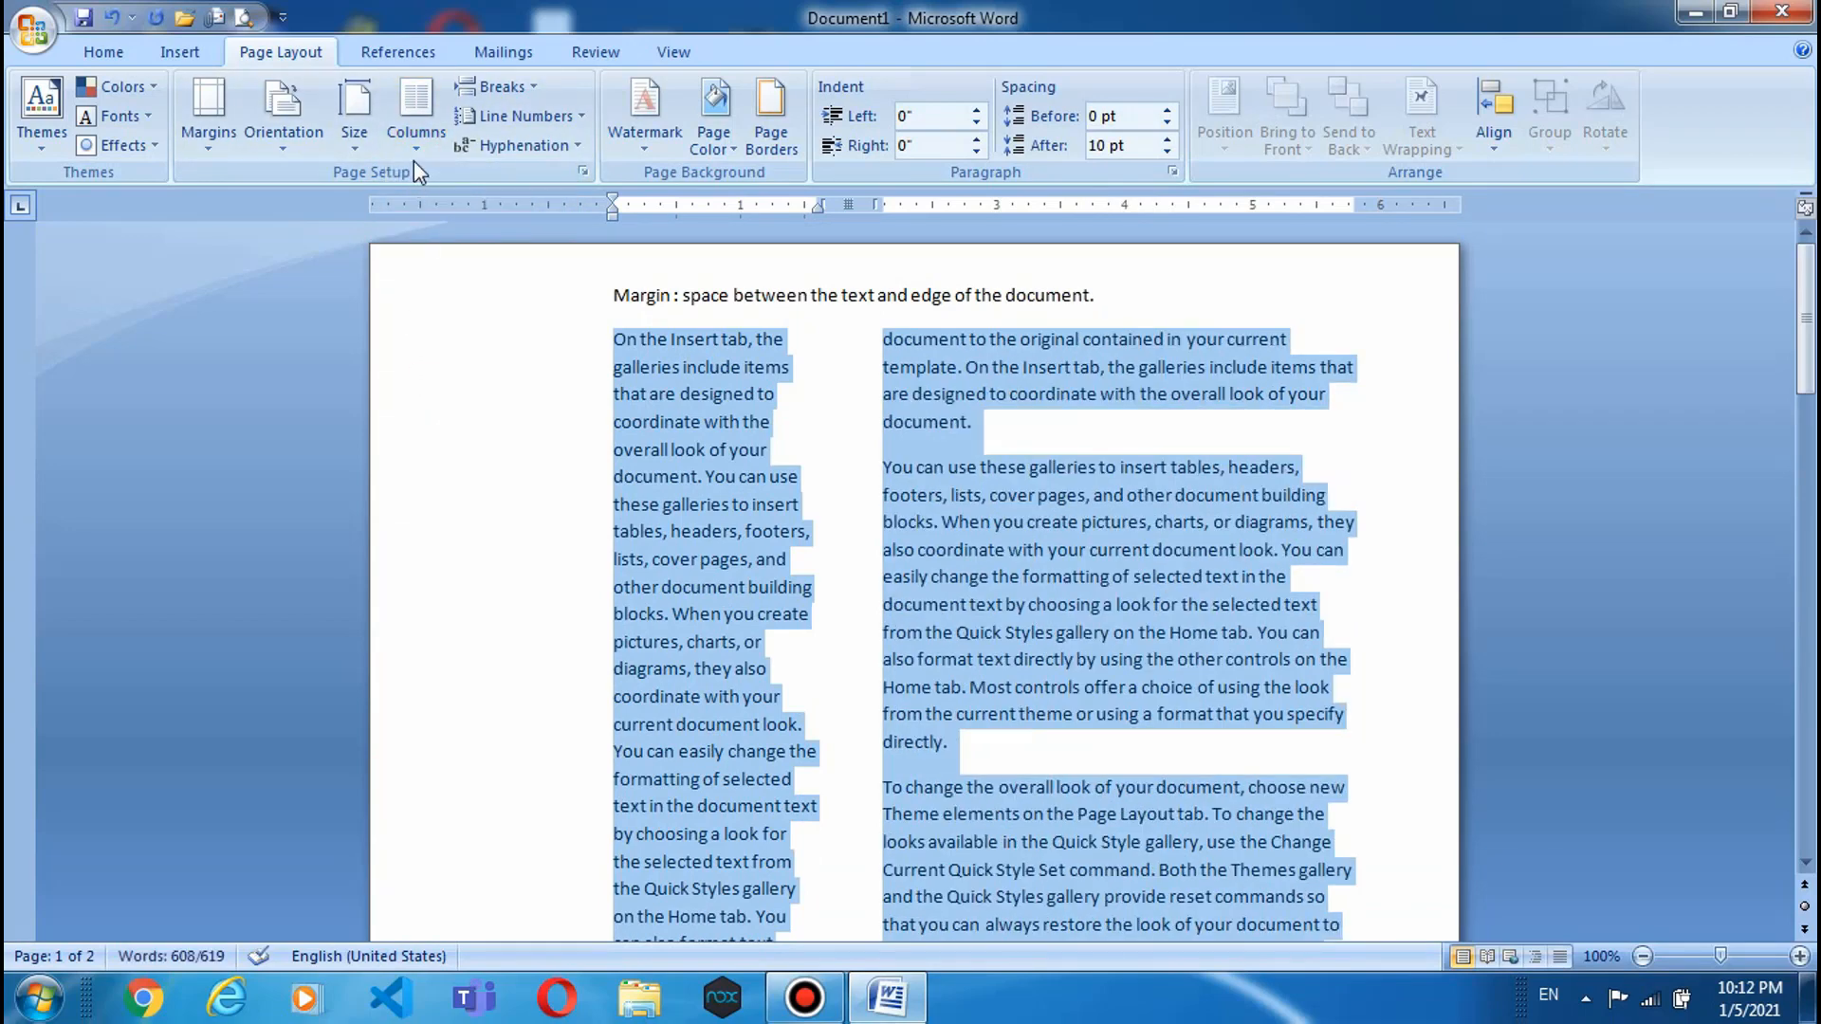
click(416, 133)
click(427, 253)
click(428, 133)
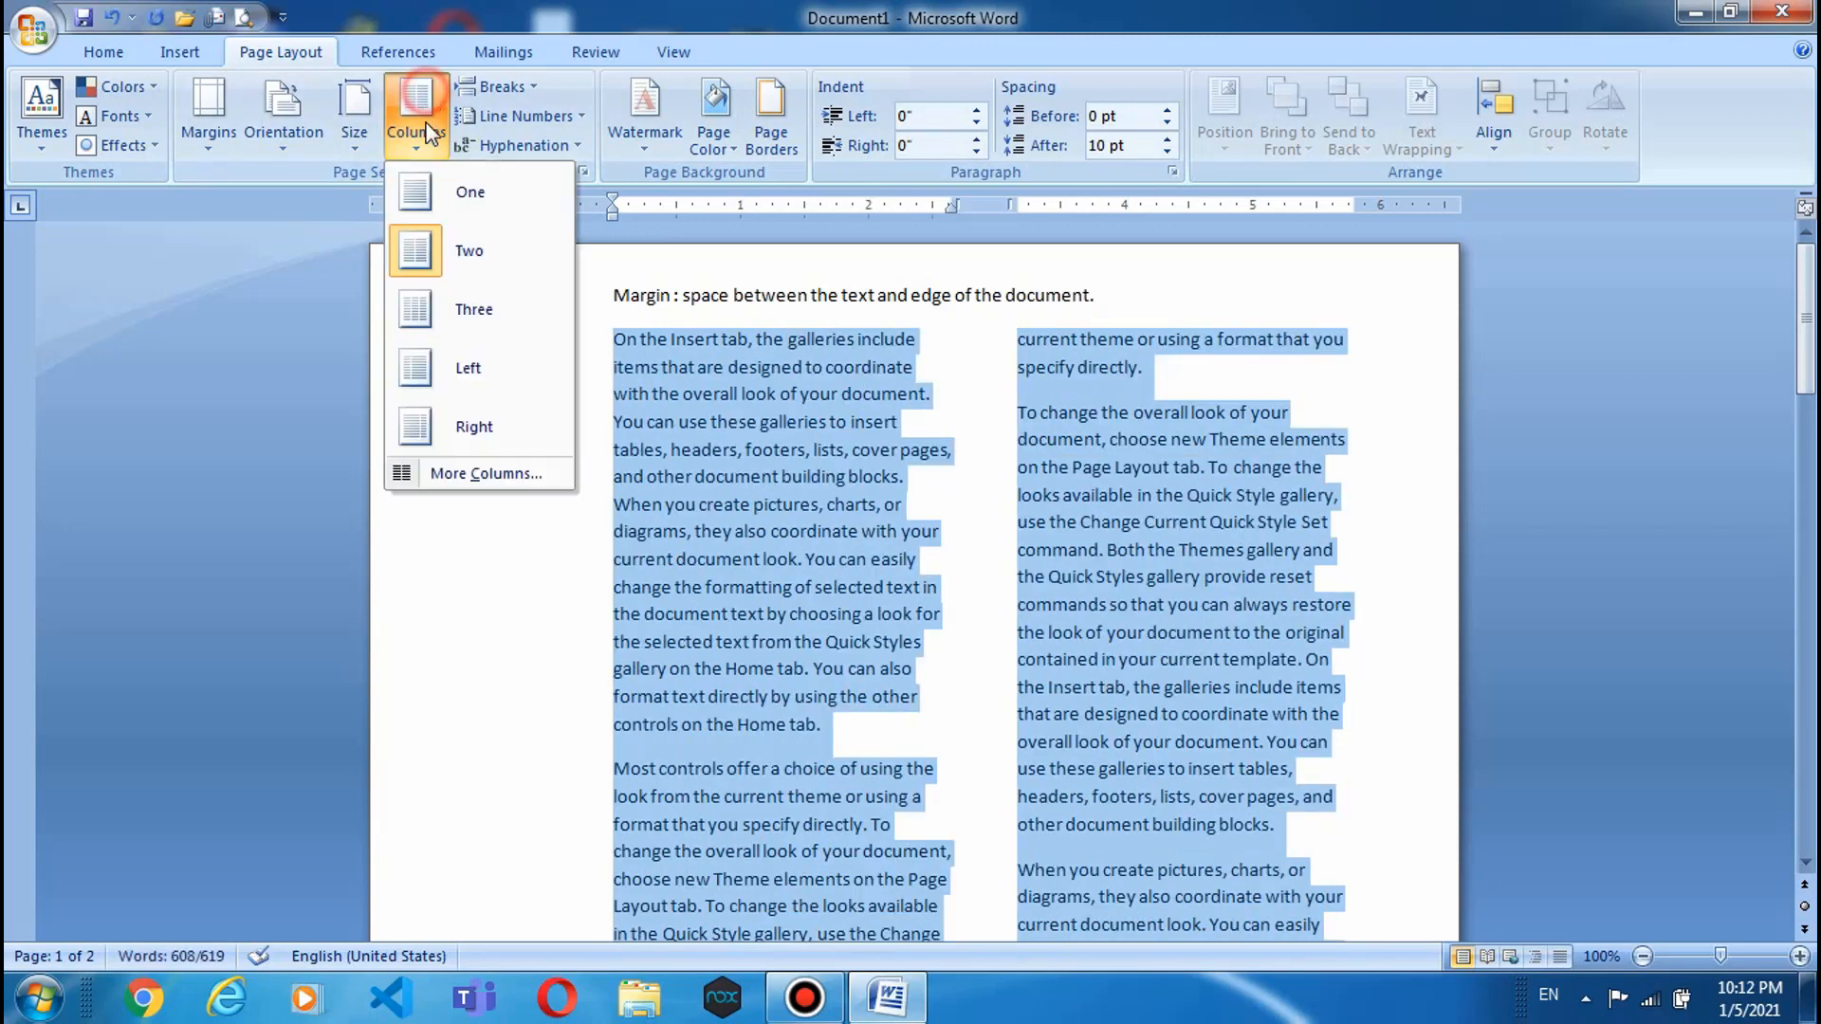
click(422, 313)
click(417, 113)
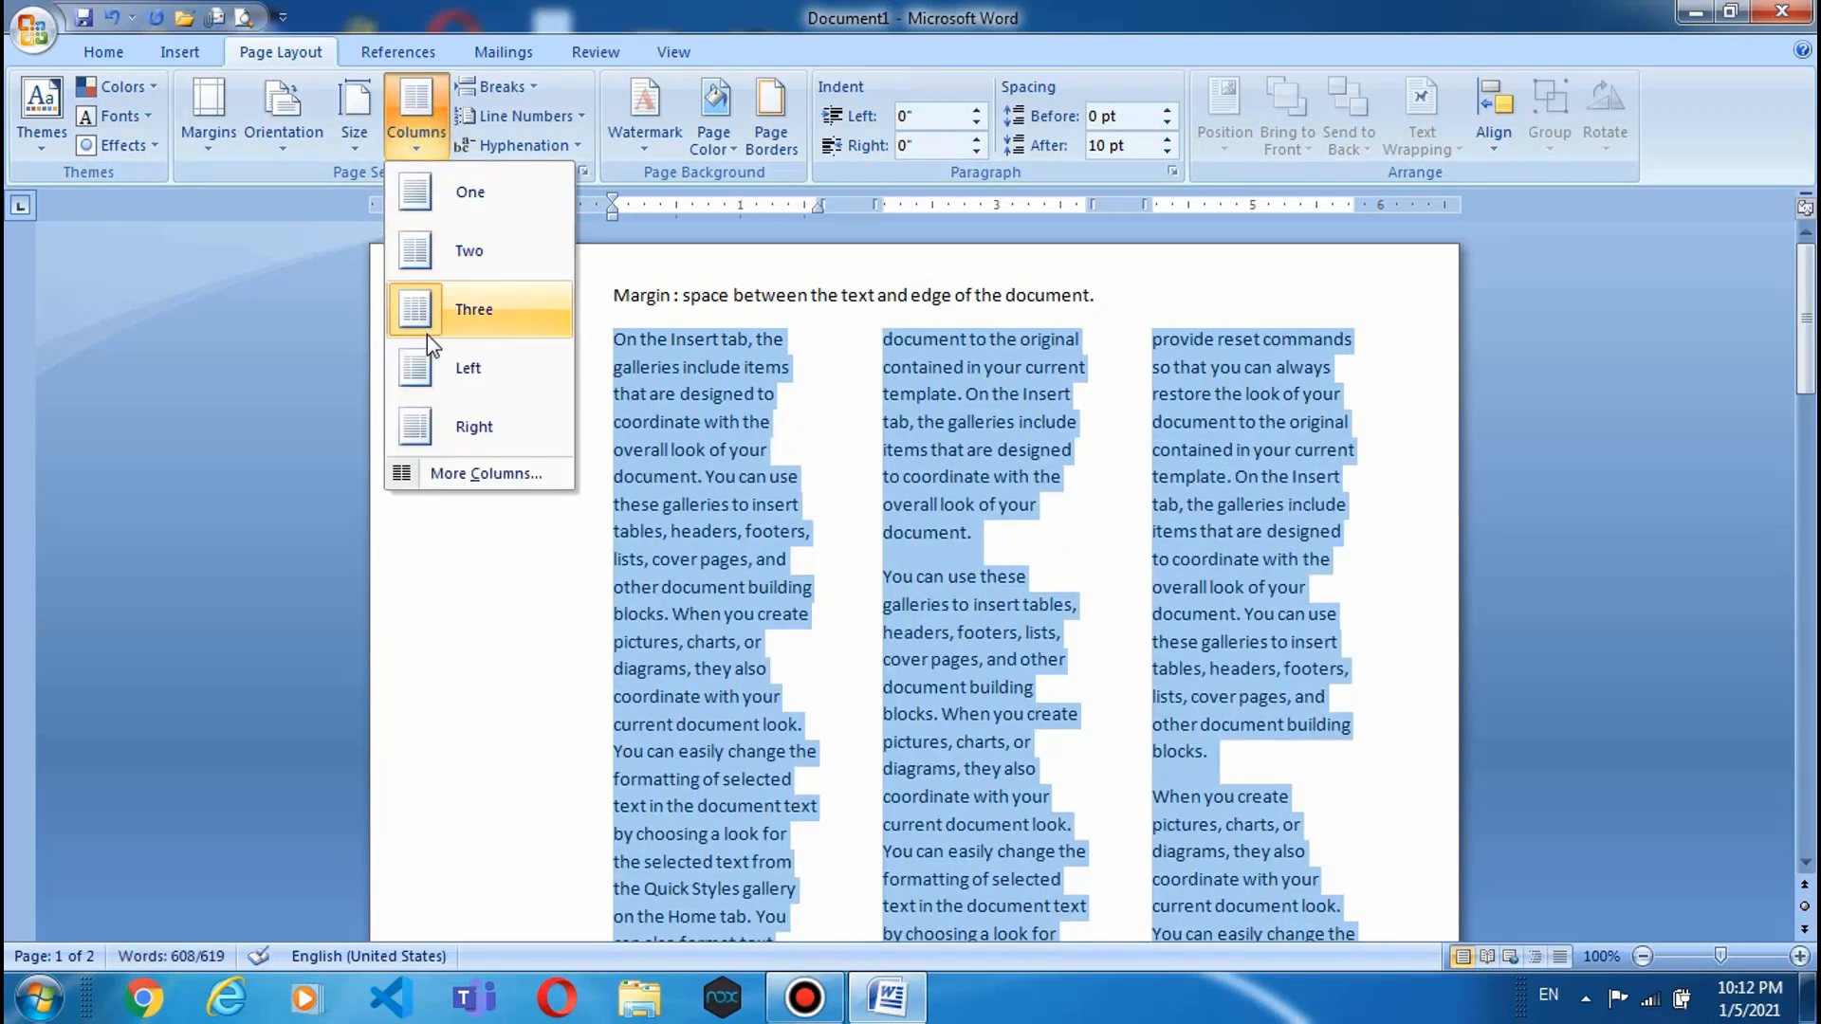
click(463, 473)
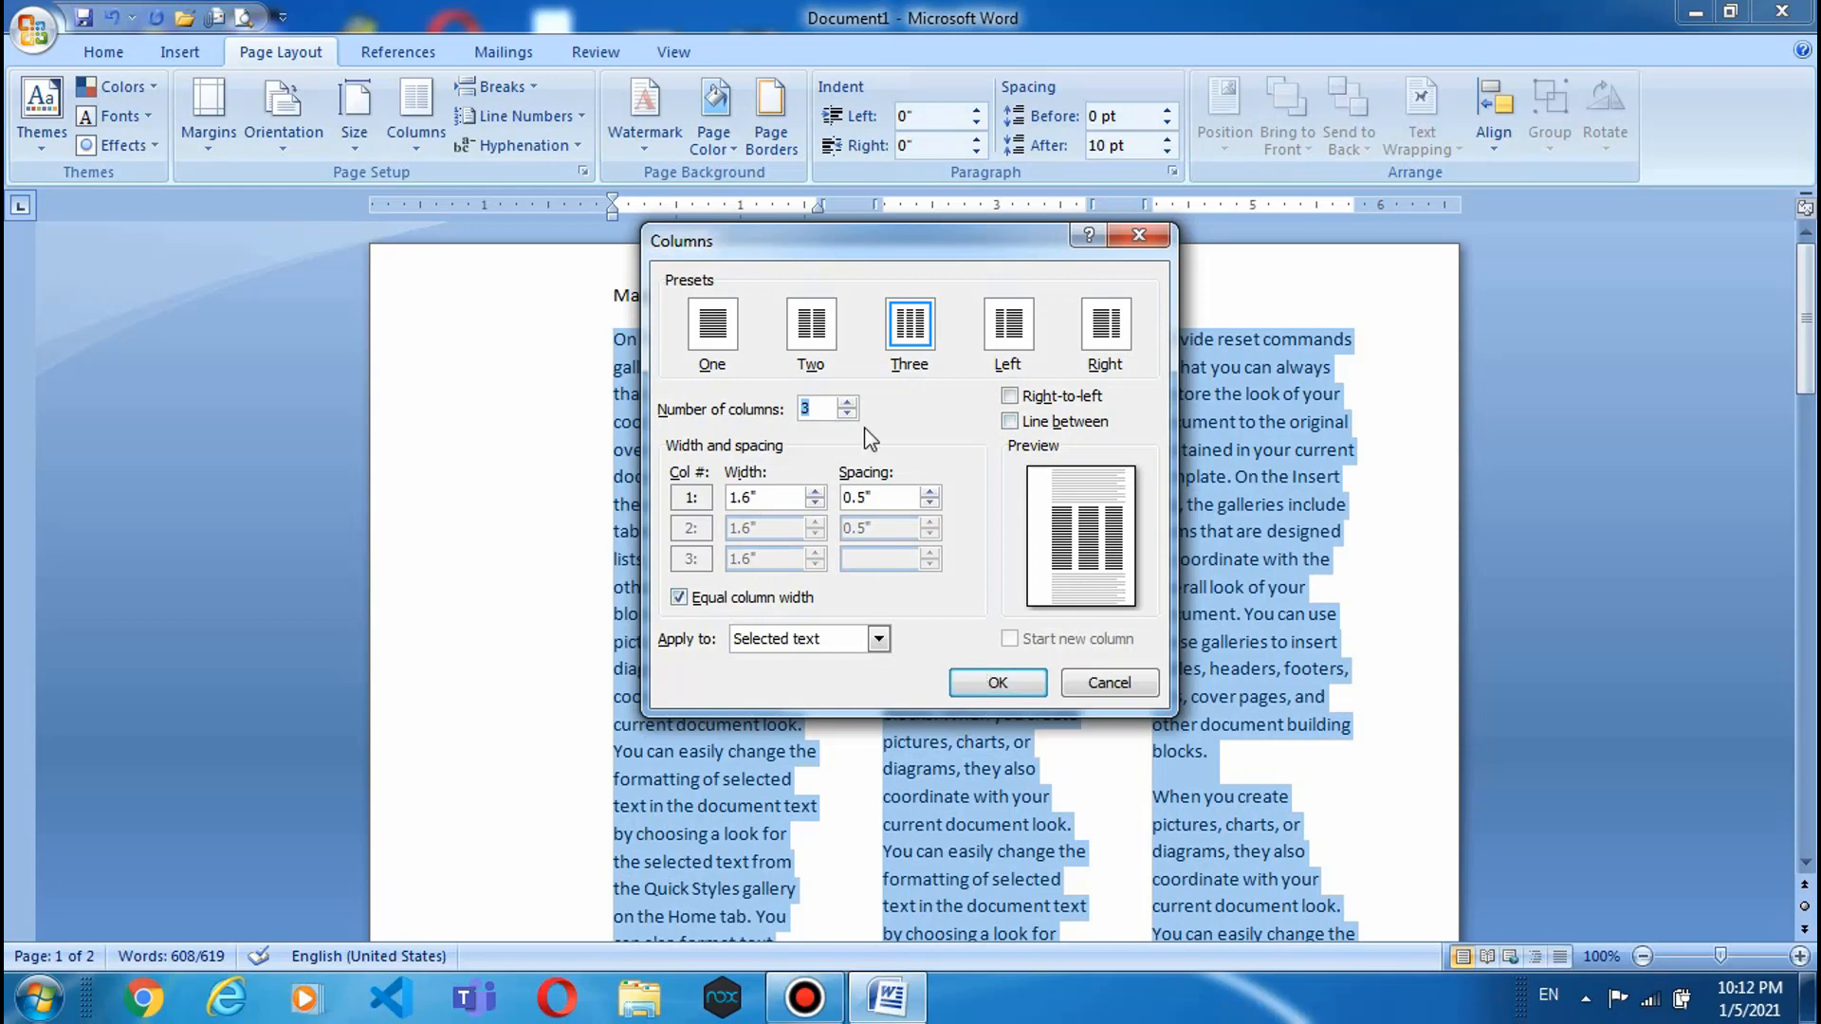
- Move the Columns dialog aside to view the three-column text, then close it unchanged
drag(816, 242, 470, 280)
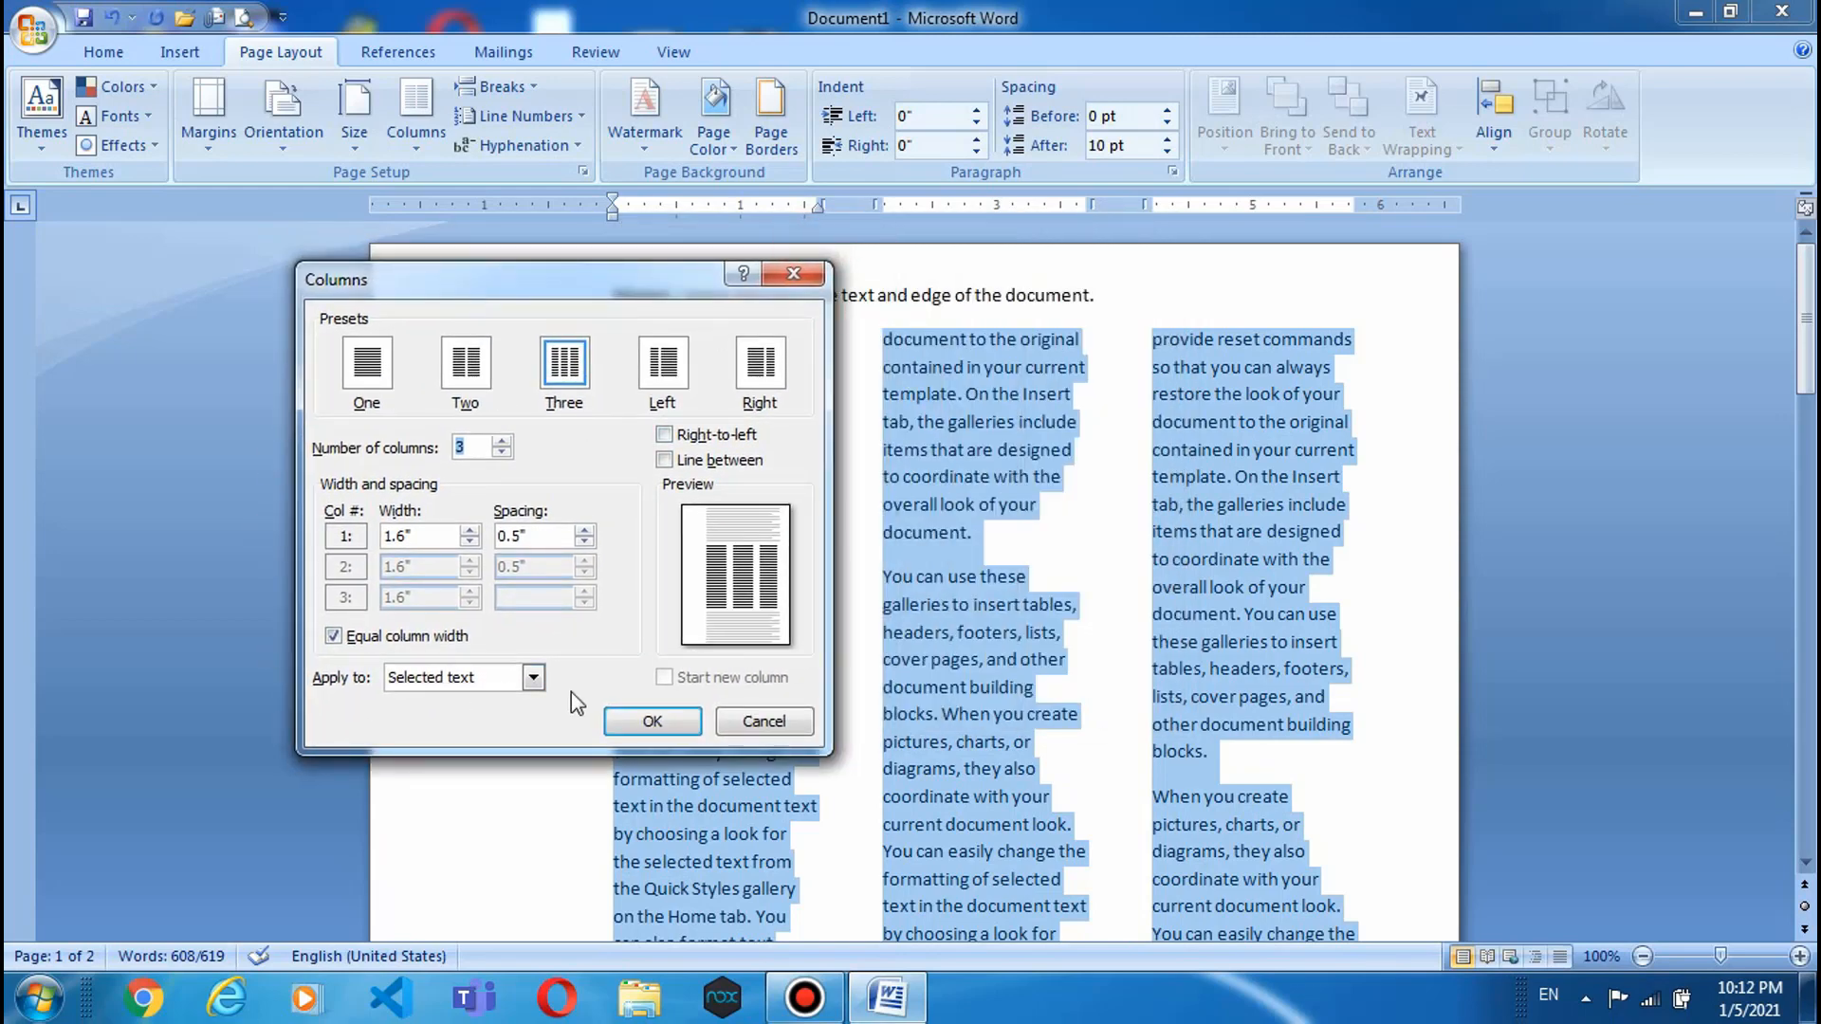
click(732, 718)
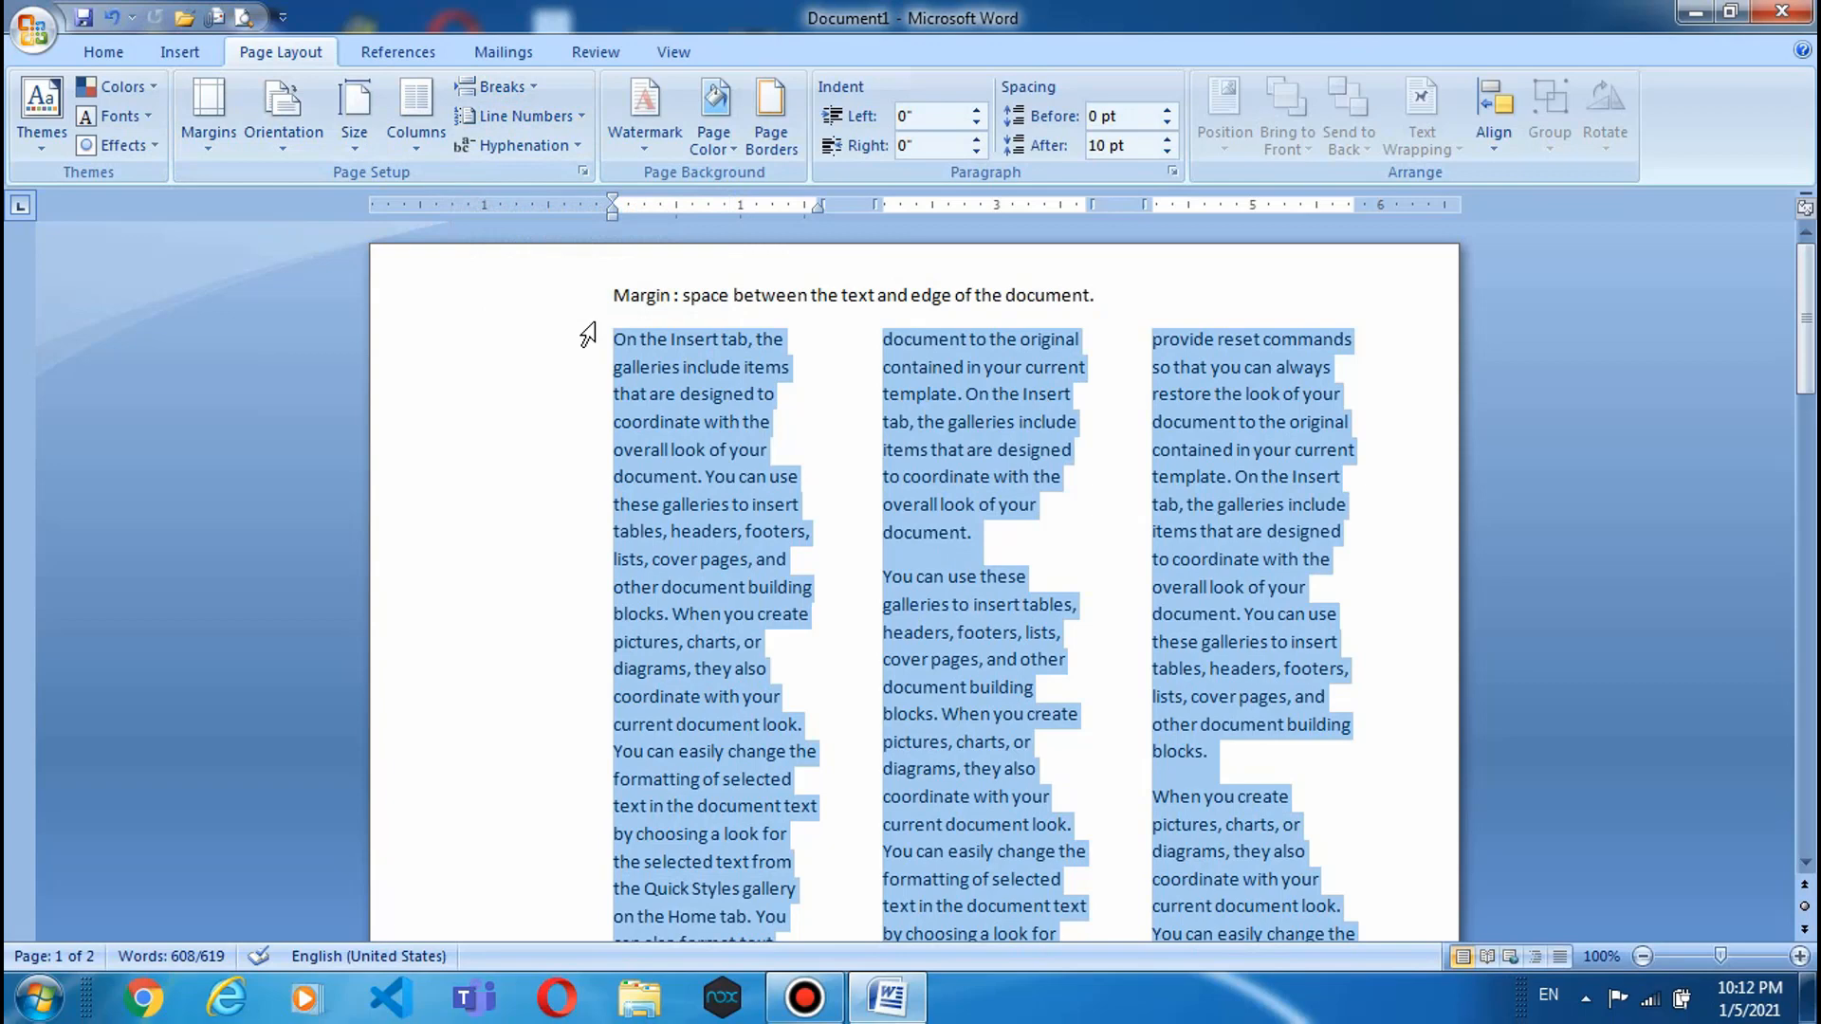
- Undo the column changes to restore a single full-width column
key(ctrl+z)
key(ctrl+y)
key(ctrl+z)
key(ctrl+z)
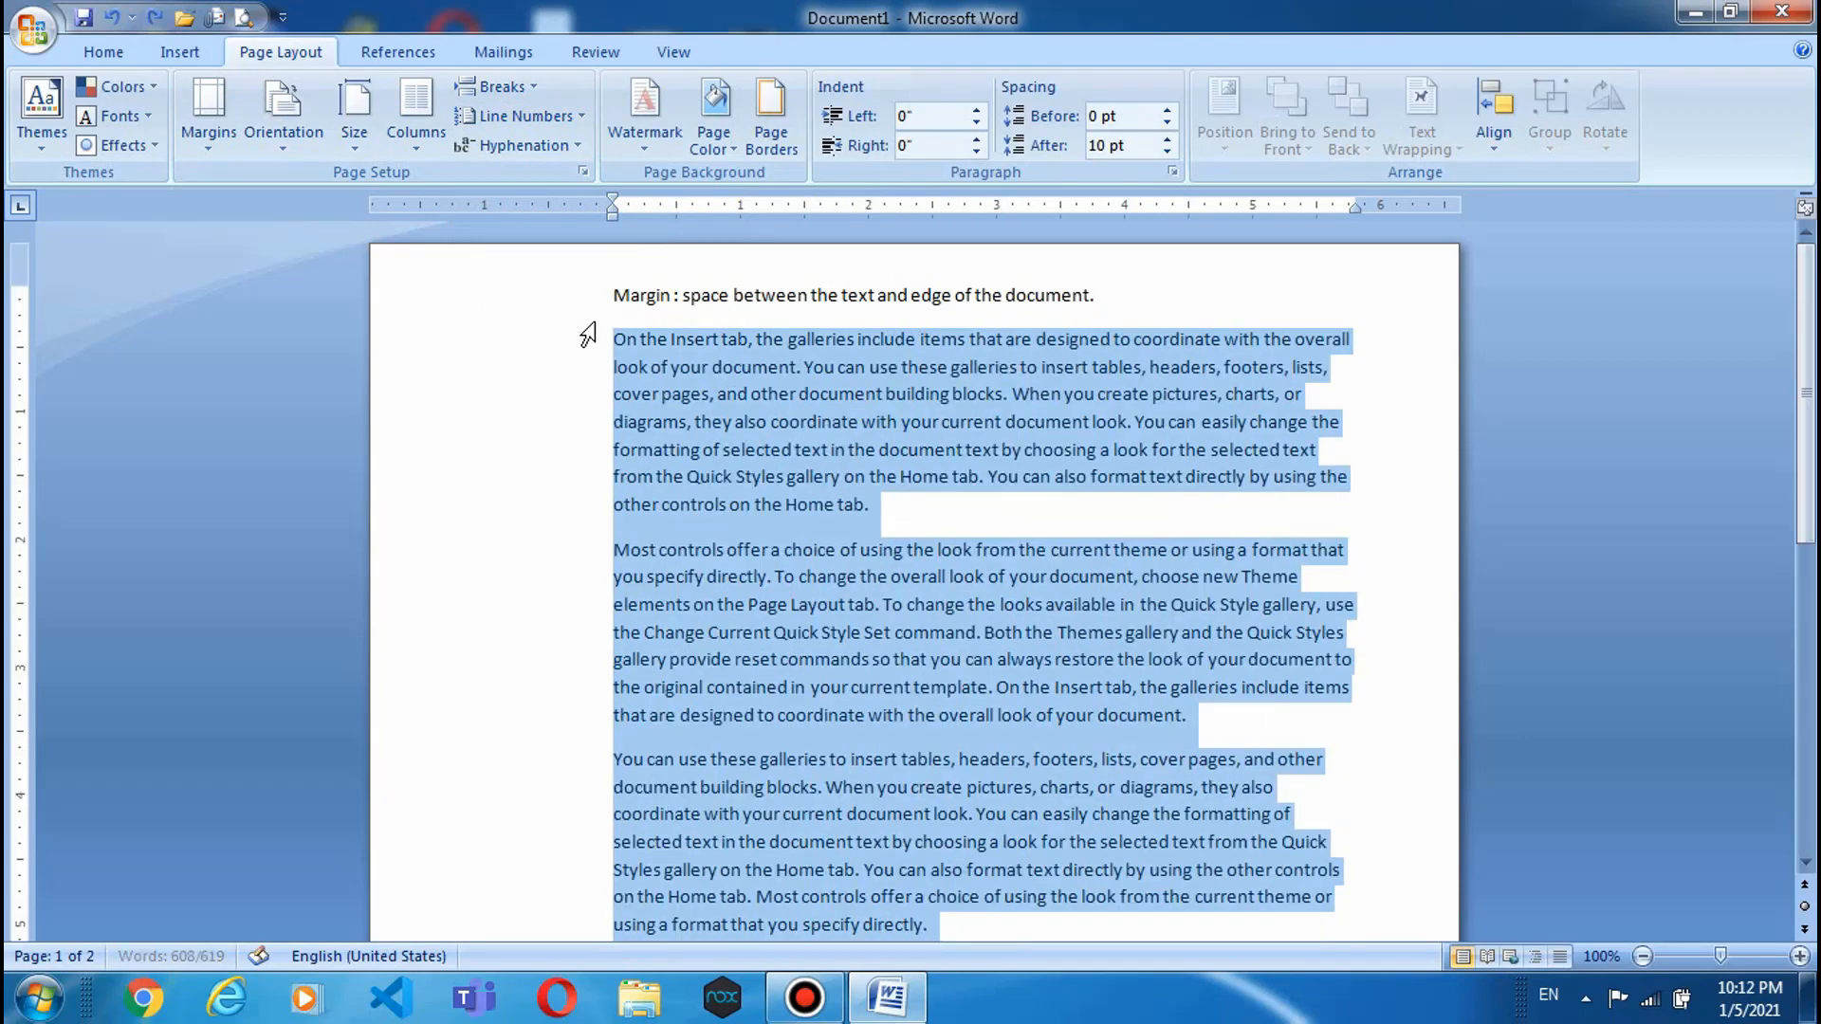
- Insert a page break after the first paragraph
click(950, 496)
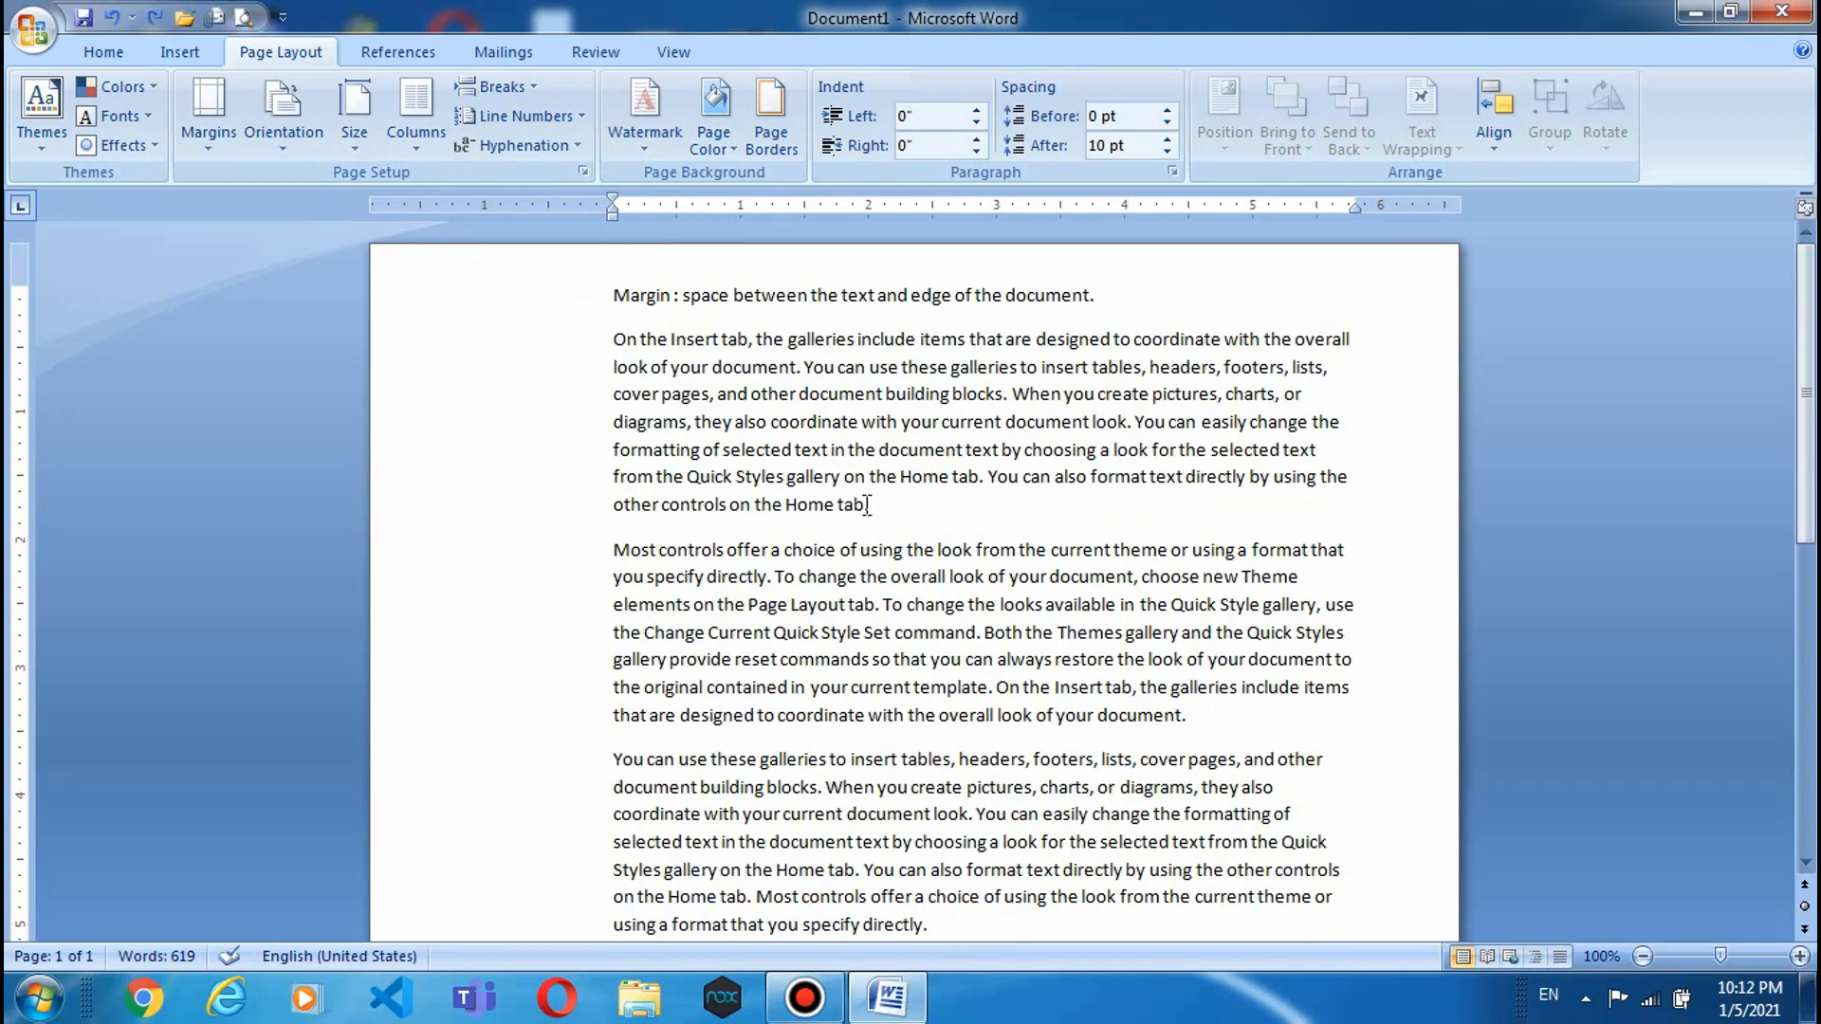
click(497, 86)
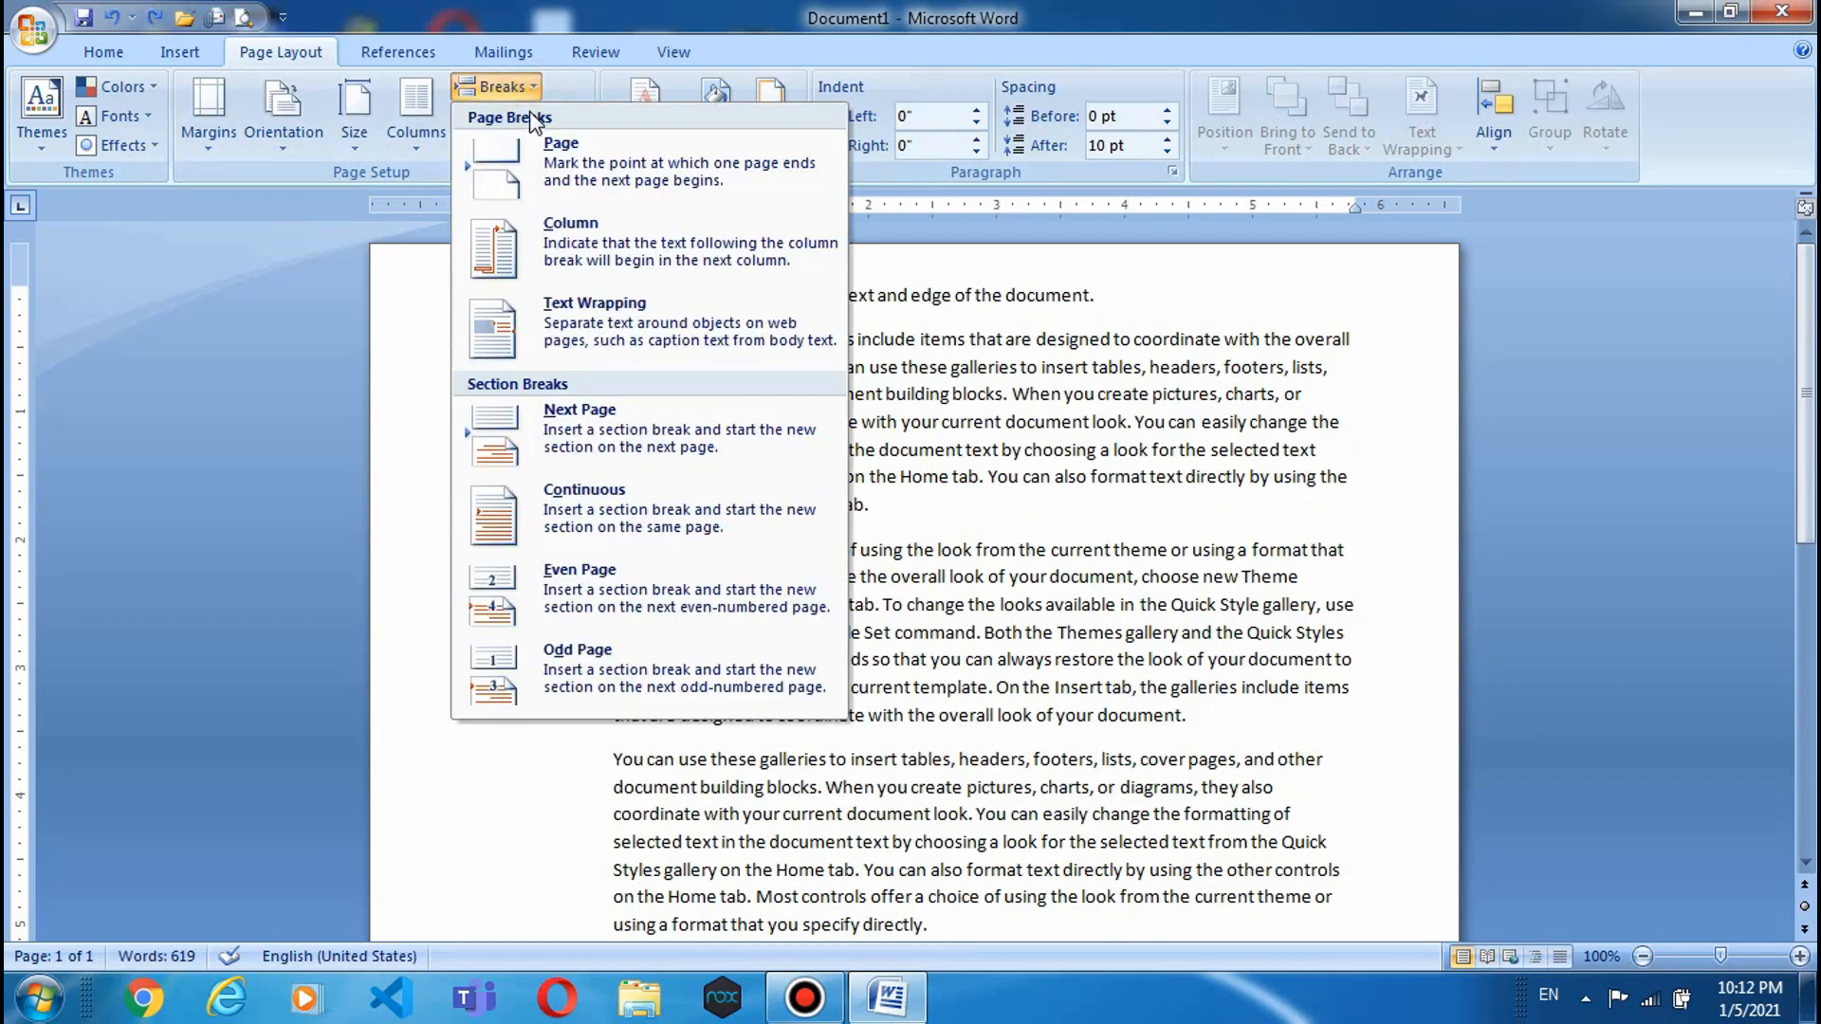
click(539, 161)
- Select the surplus text from 'You can use these galleries' to the end and delete it
scroll(759, 503, up, 10)
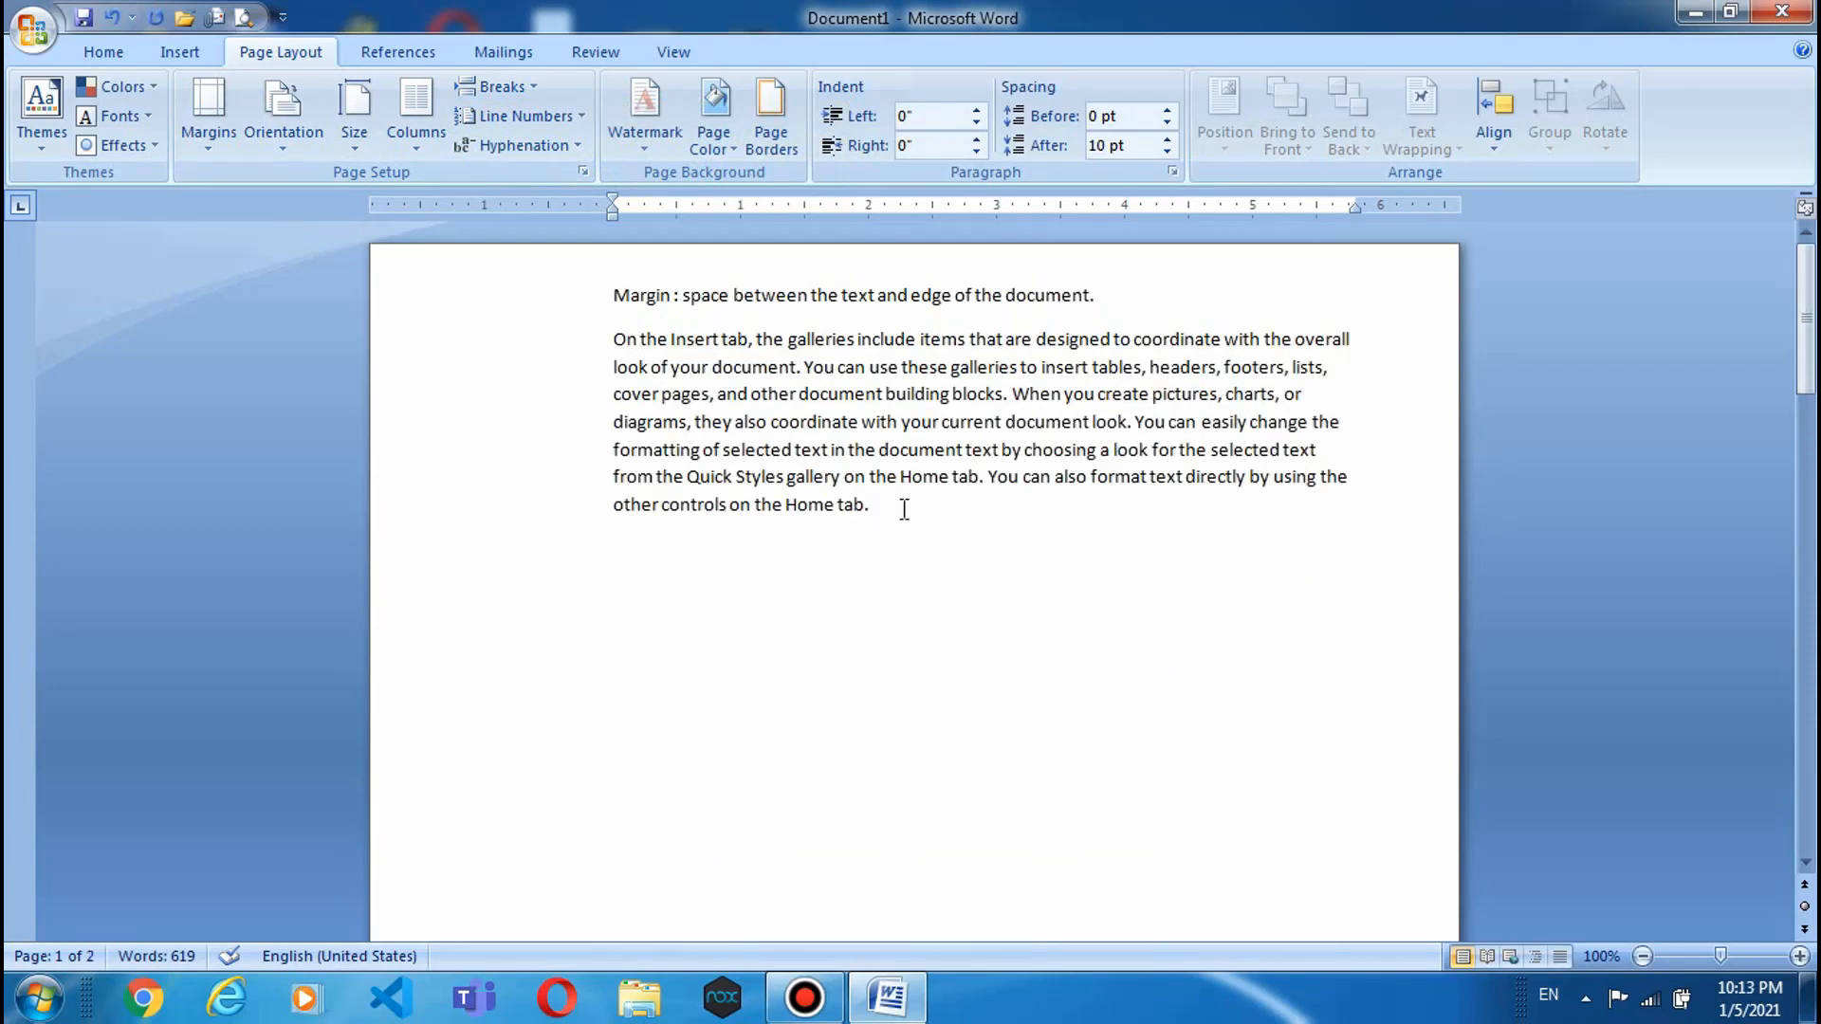
scroll(854, 645, down, 5)
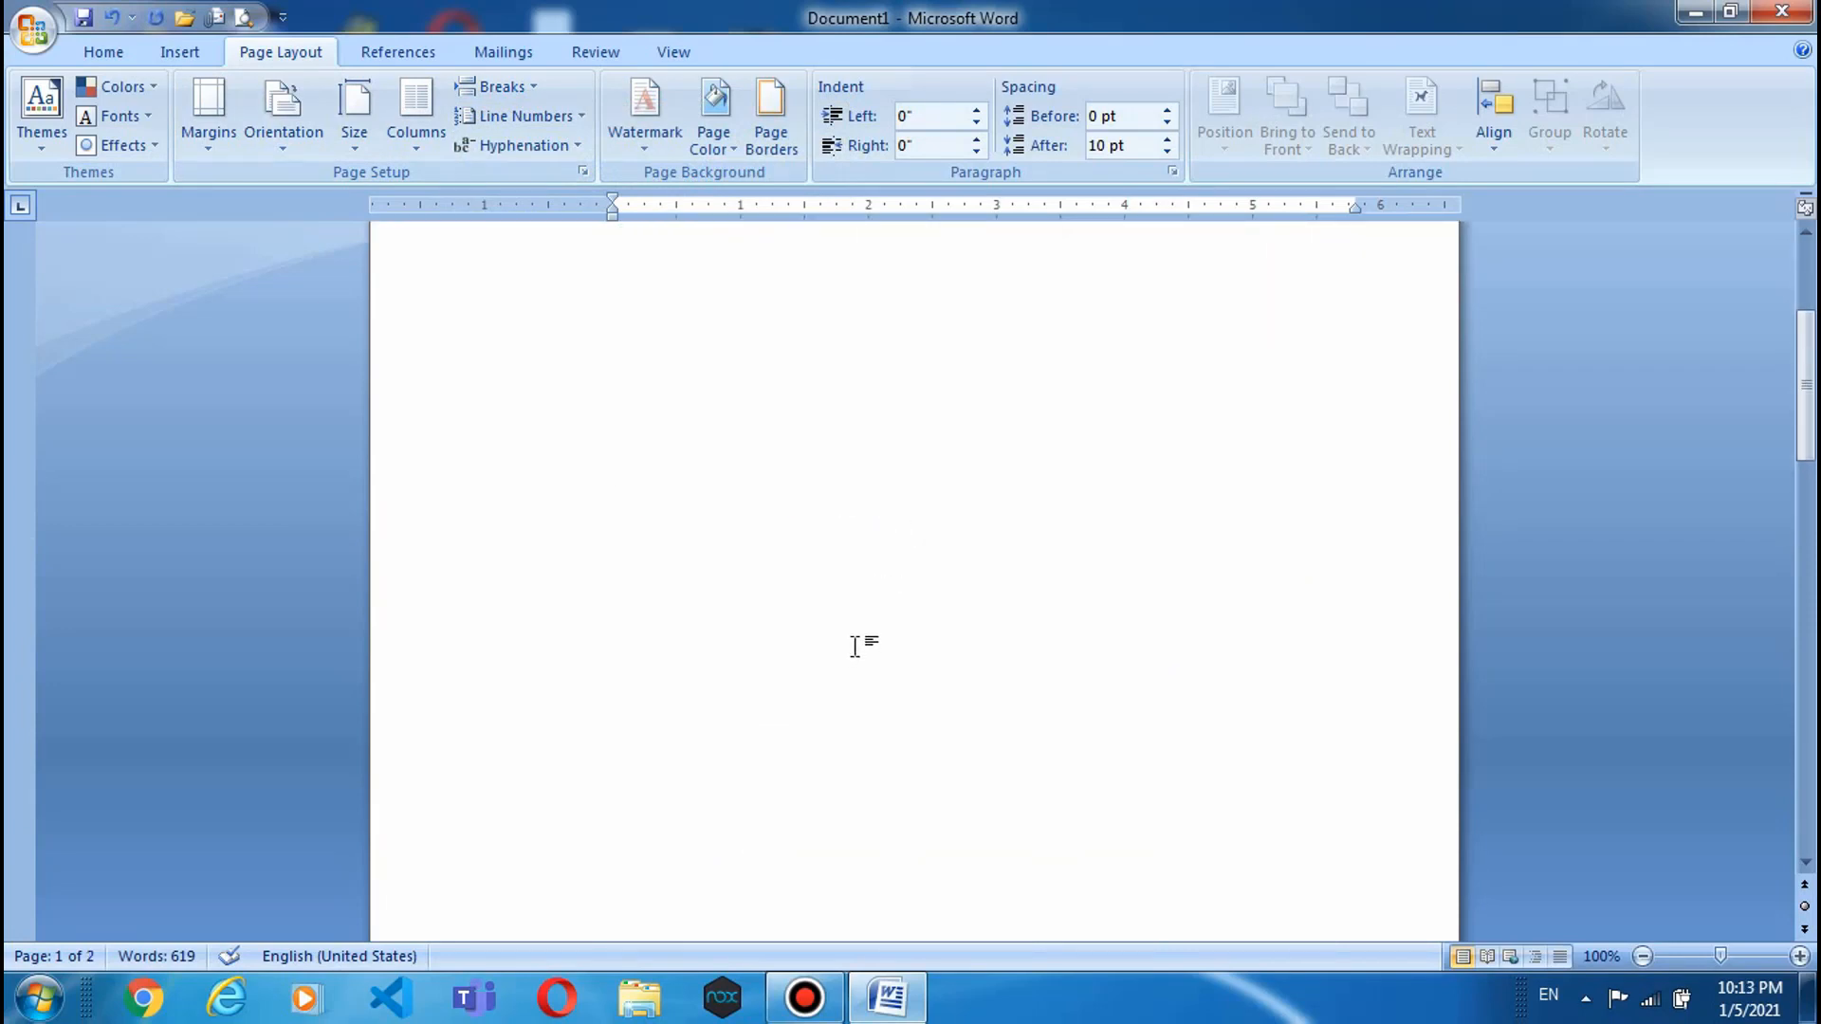
scroll(854, 646, down, 10)
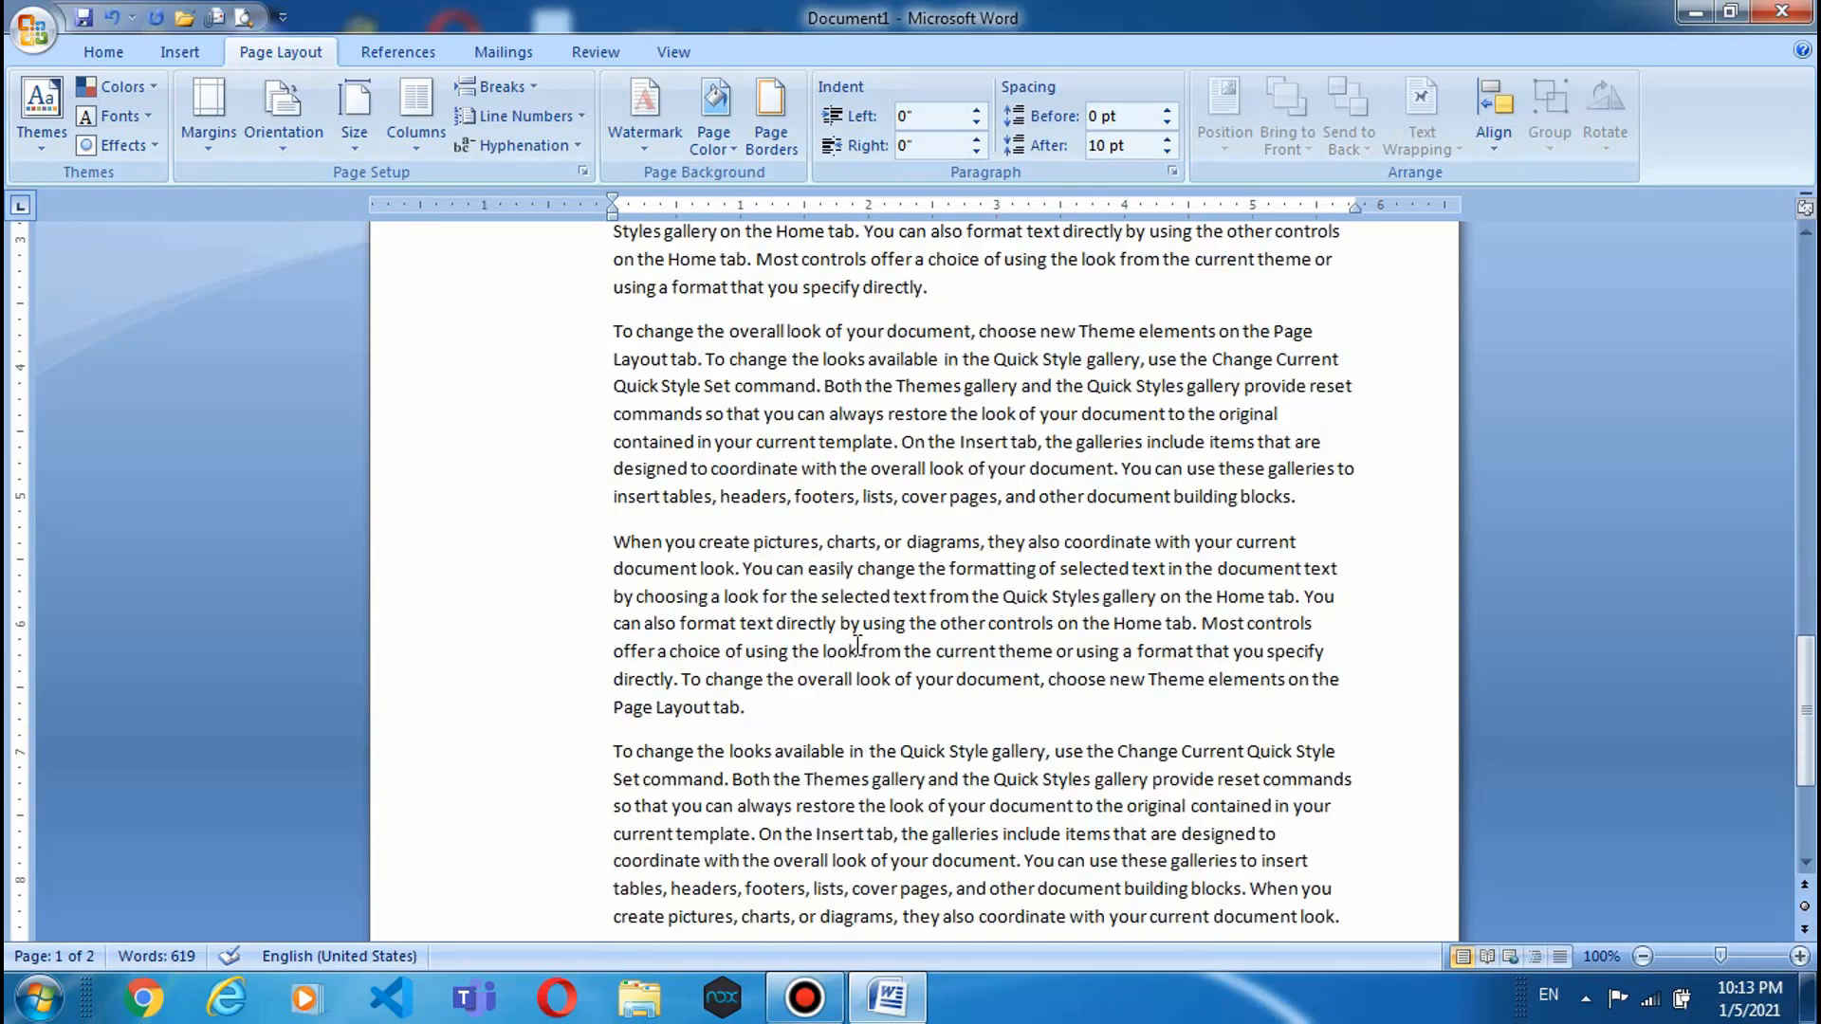
scroll(857, 644, up, 10)
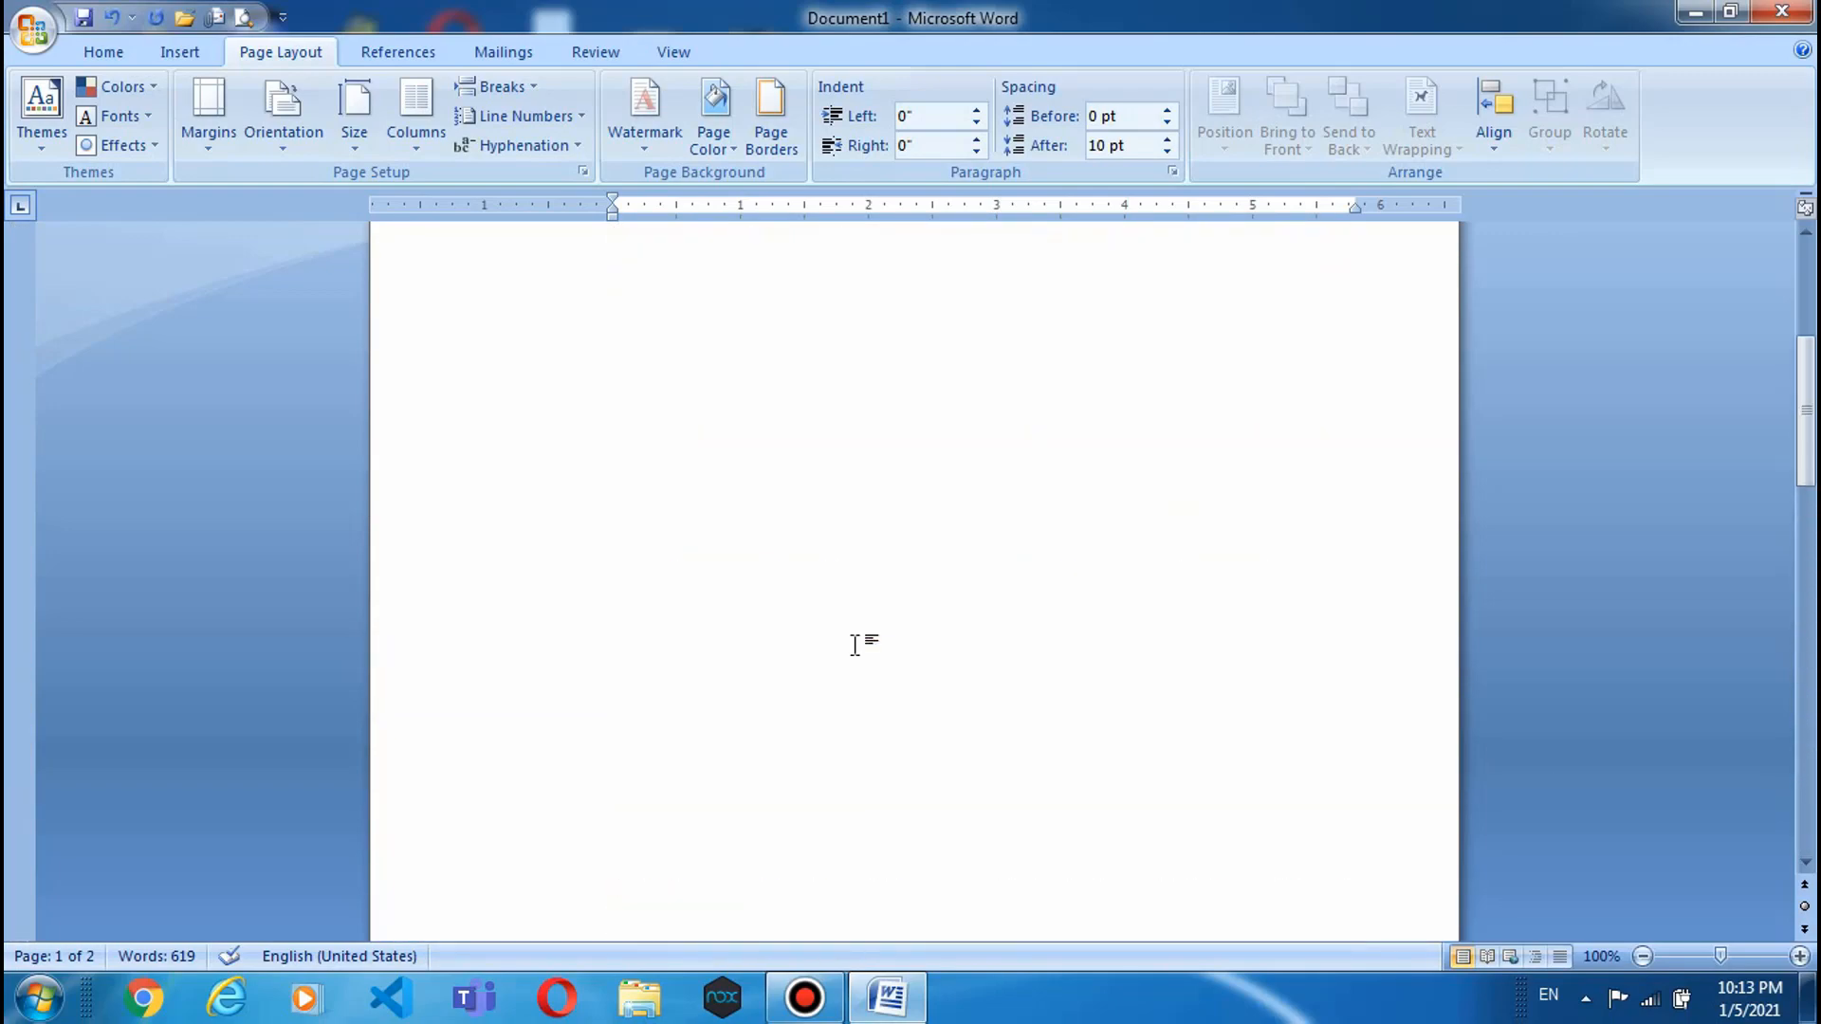
scroll(854, 645, up, 10)
scroll(856, 644, down, 1)
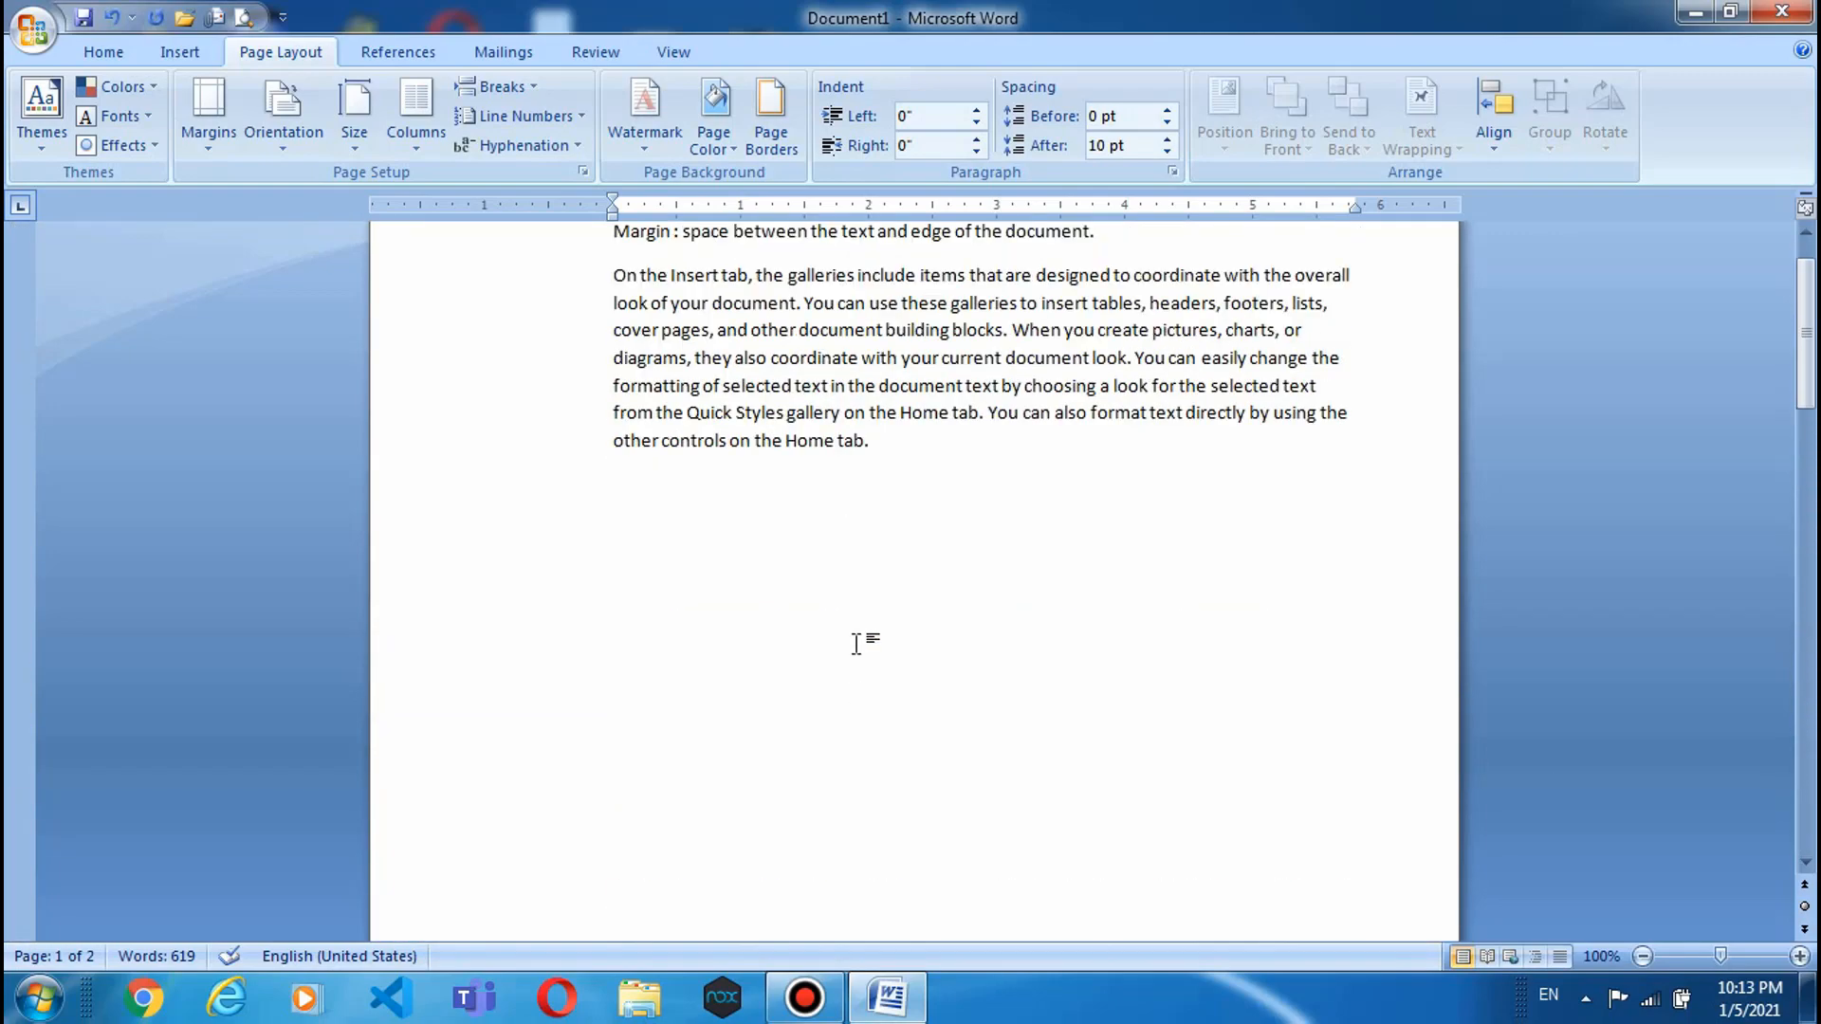
scroll(856, 643, up, 1)
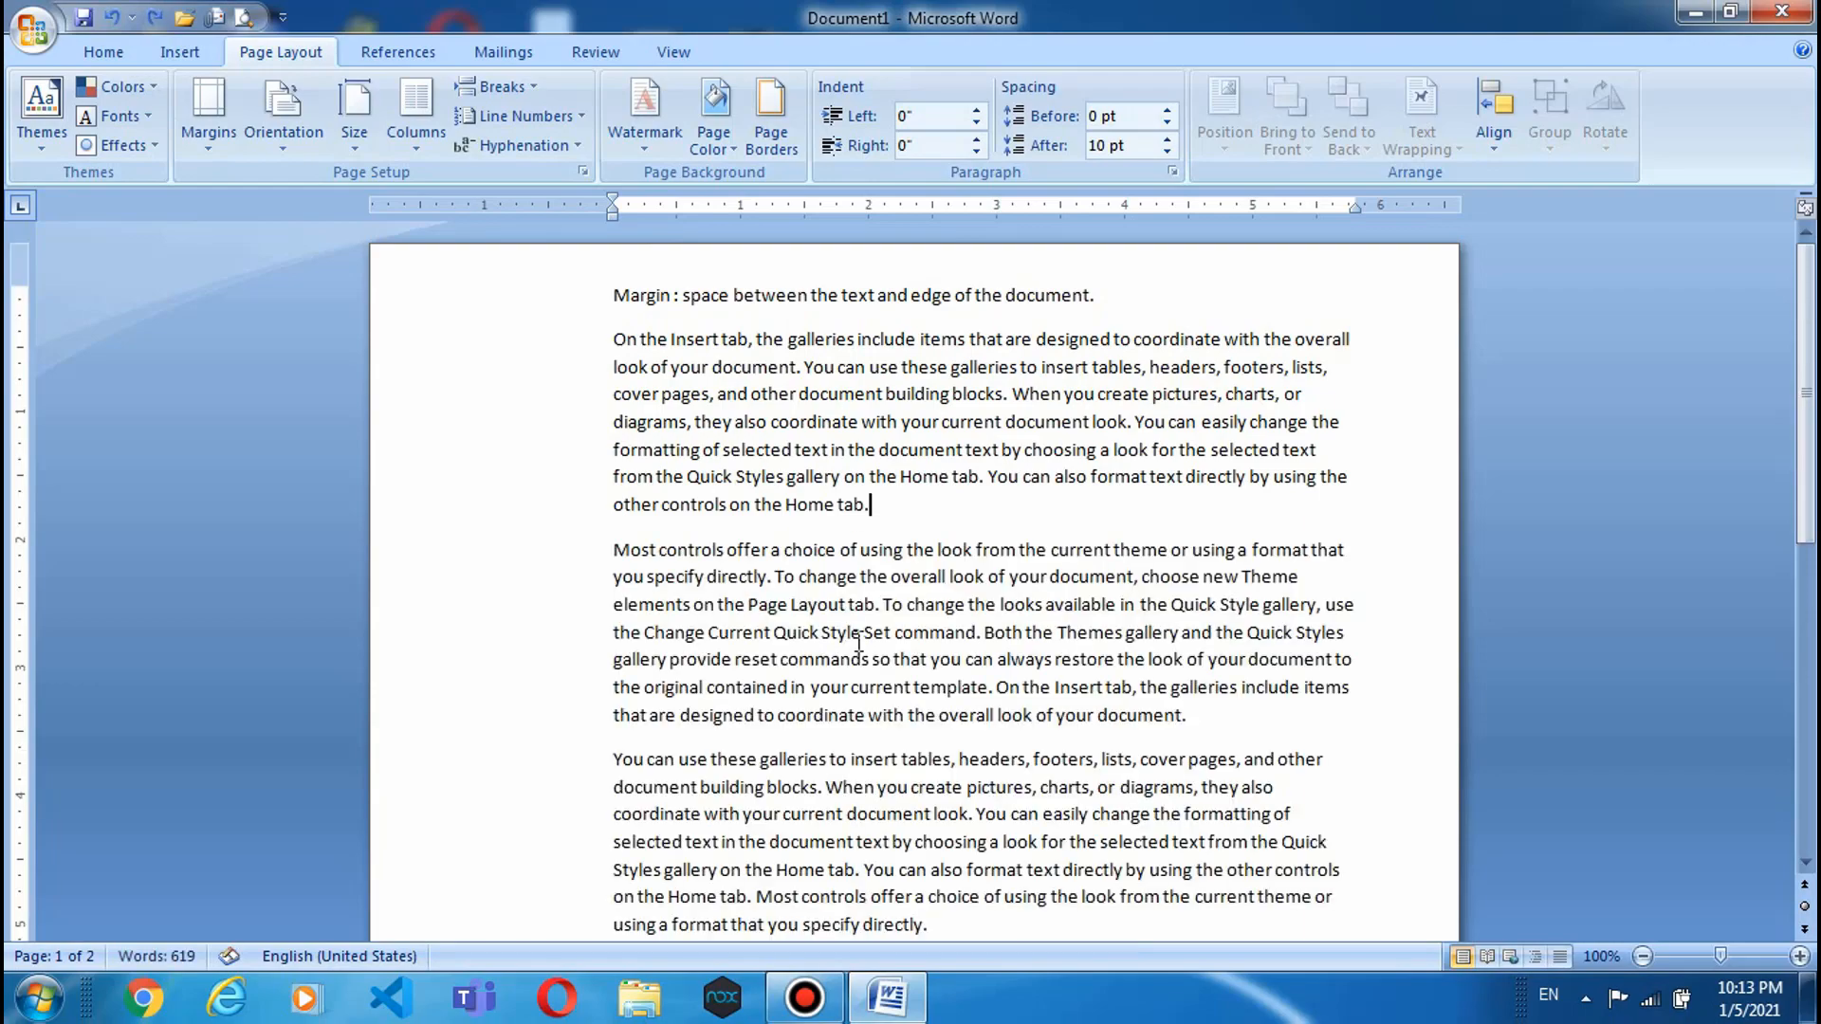
scroll(857, 642, down, 10)
scroll(859, 641, up, 10)
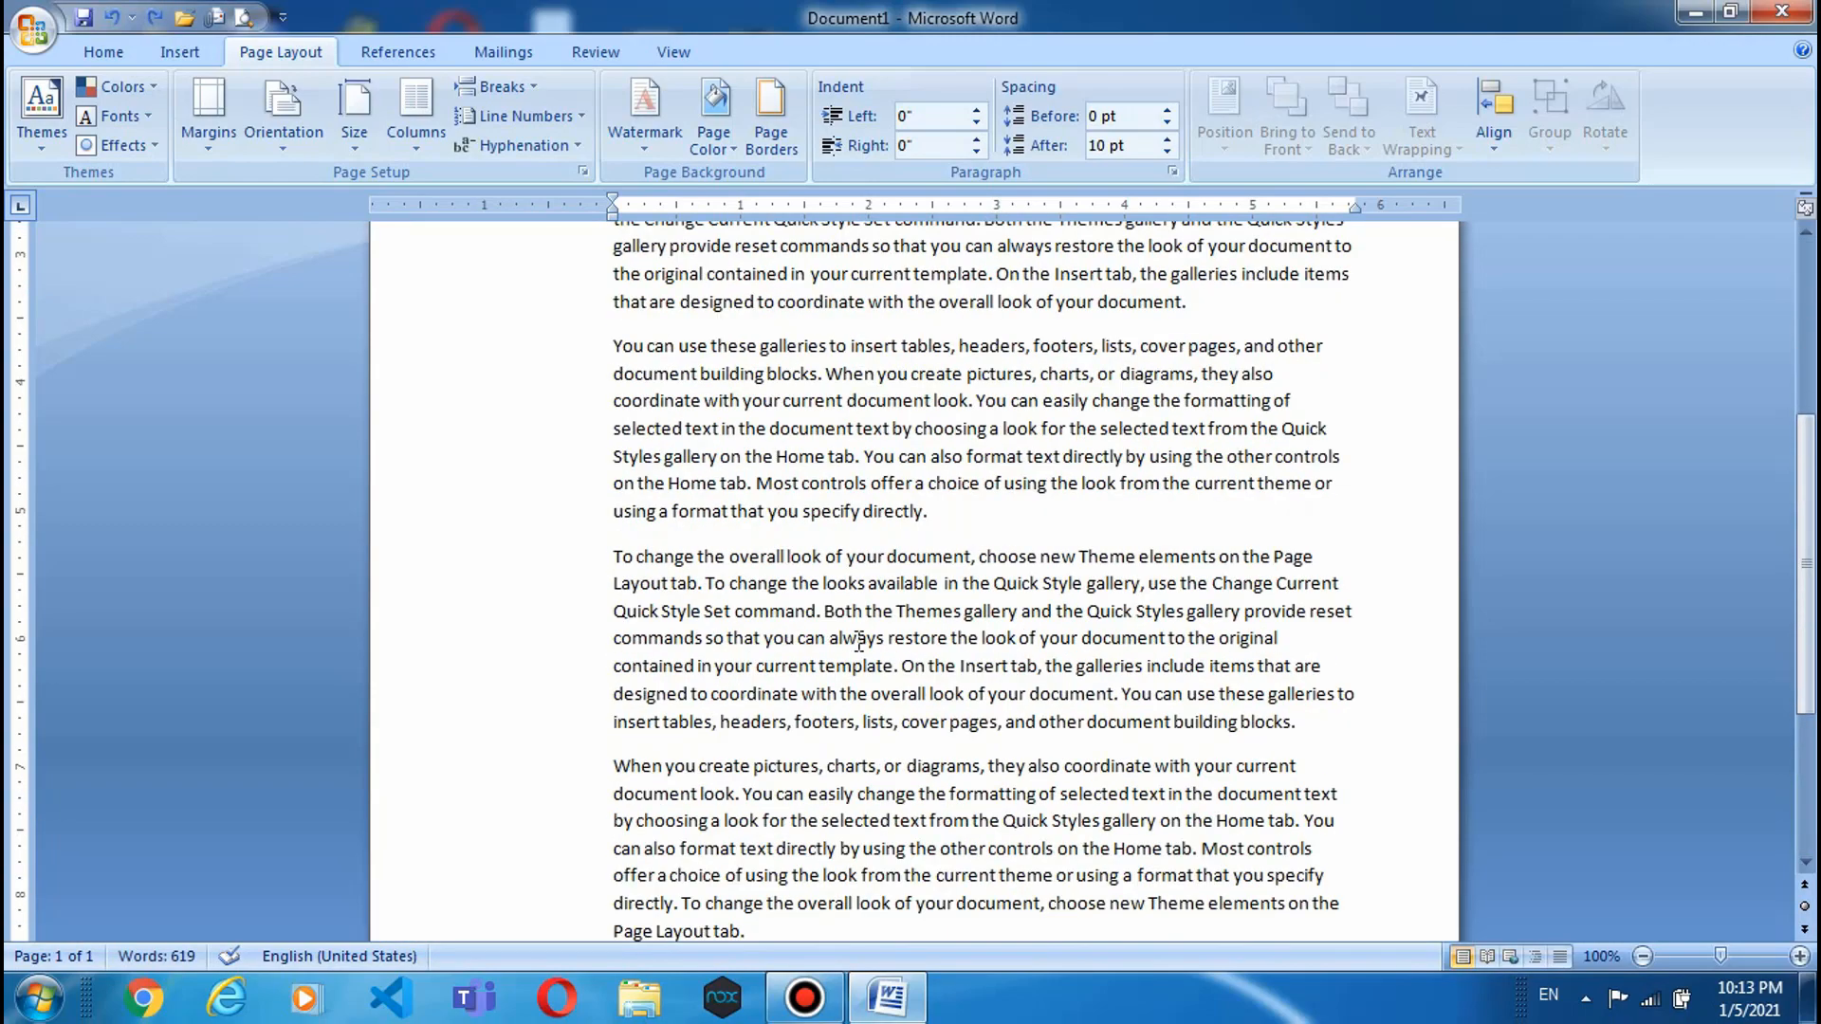
drag(606, 759, 776, 1021)
key(Delete)
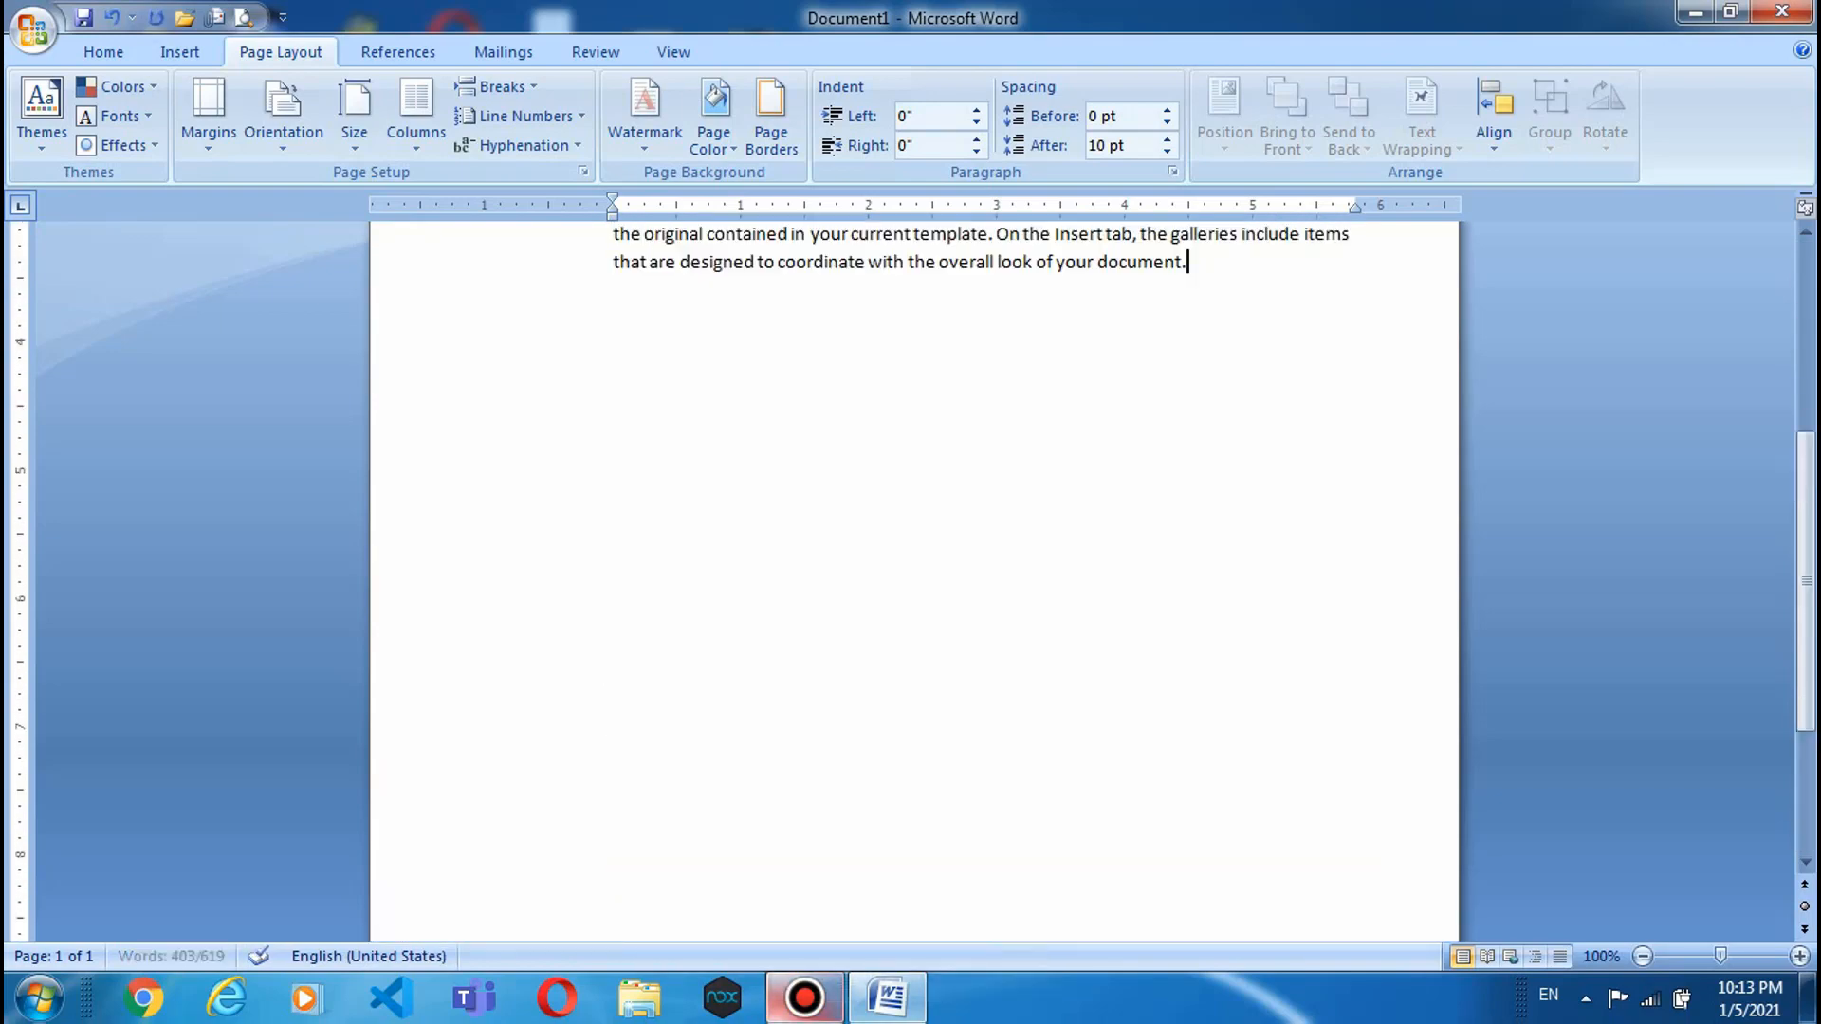
scroll(691, 265, up, 5)
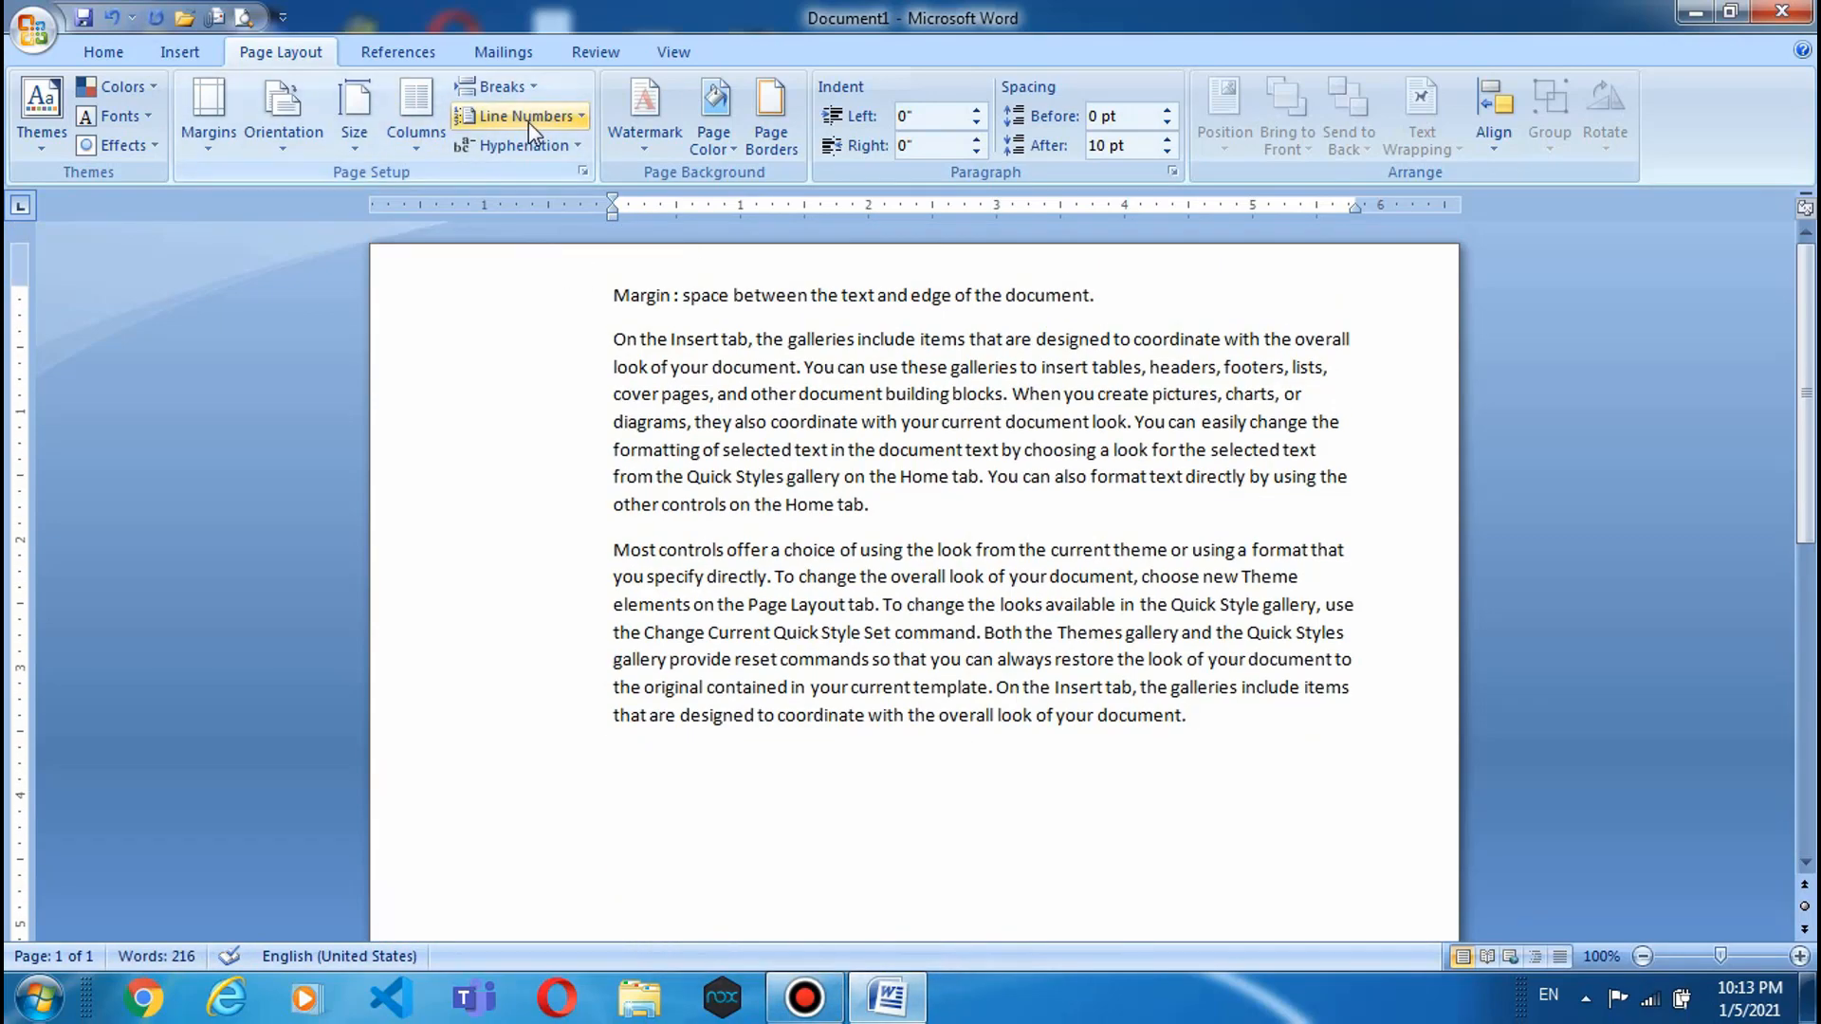
click(525, 116)
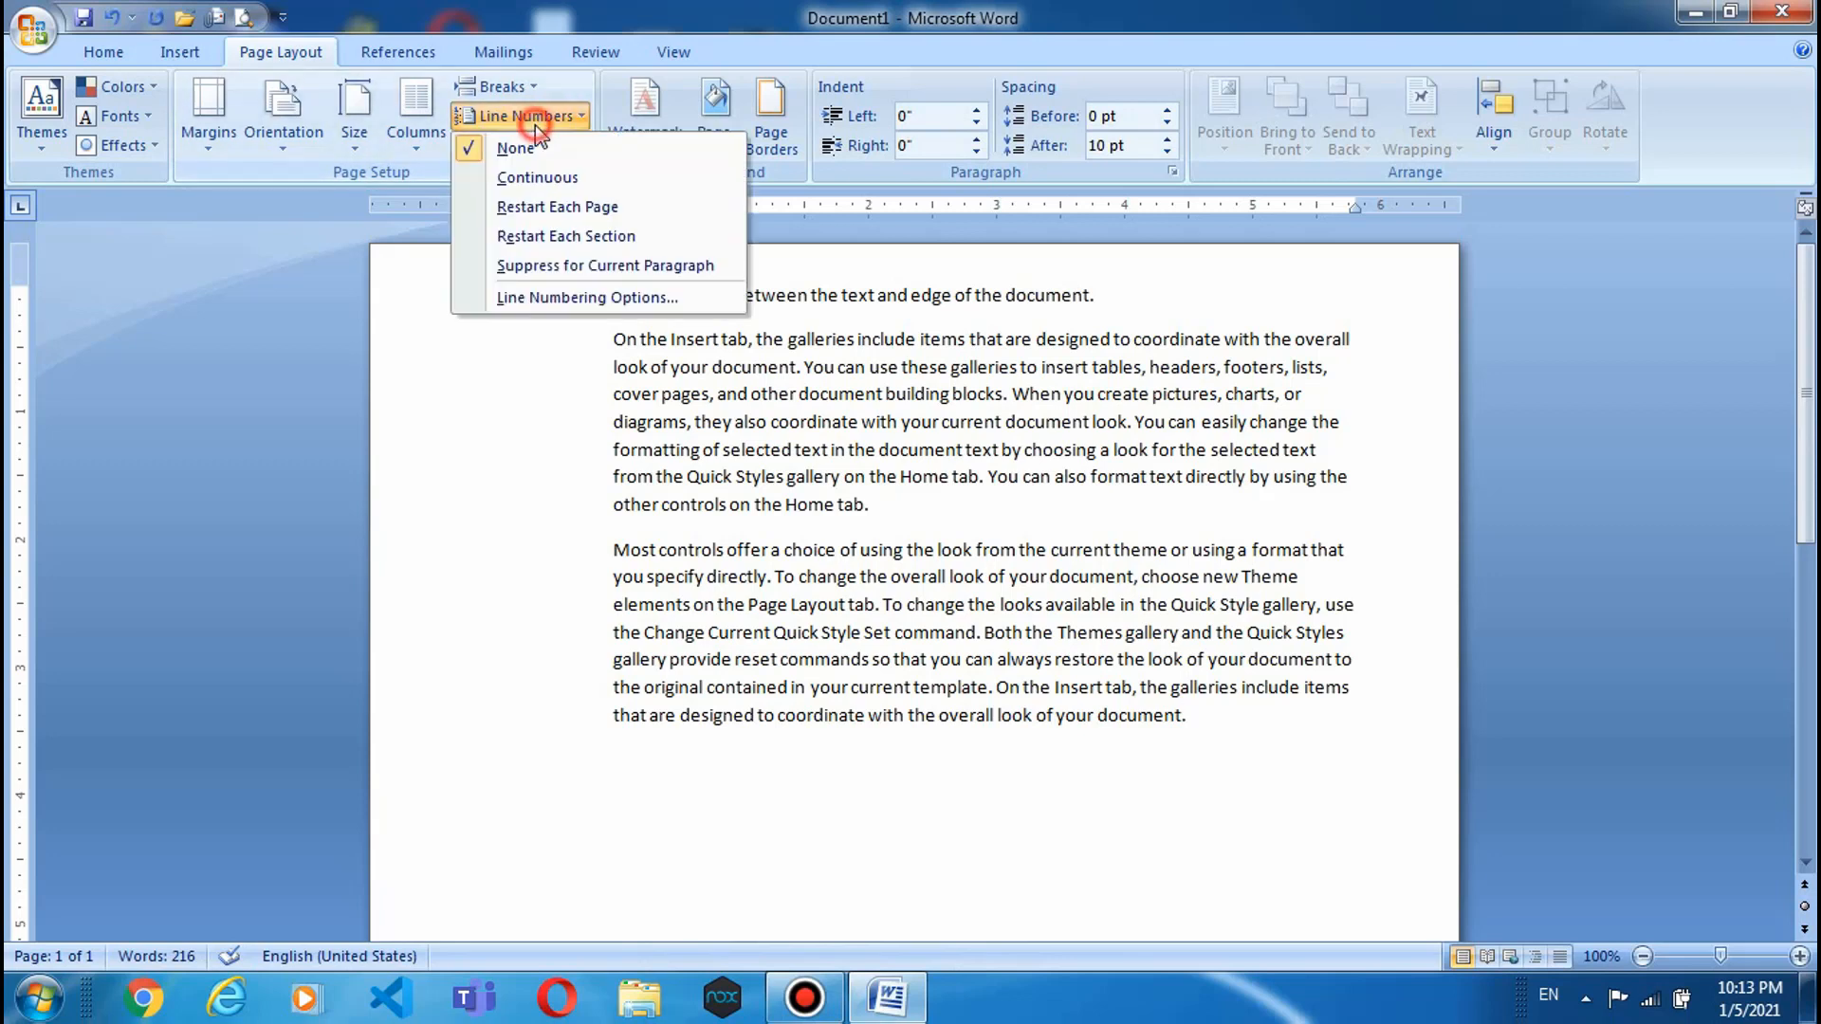
click(542, 177)
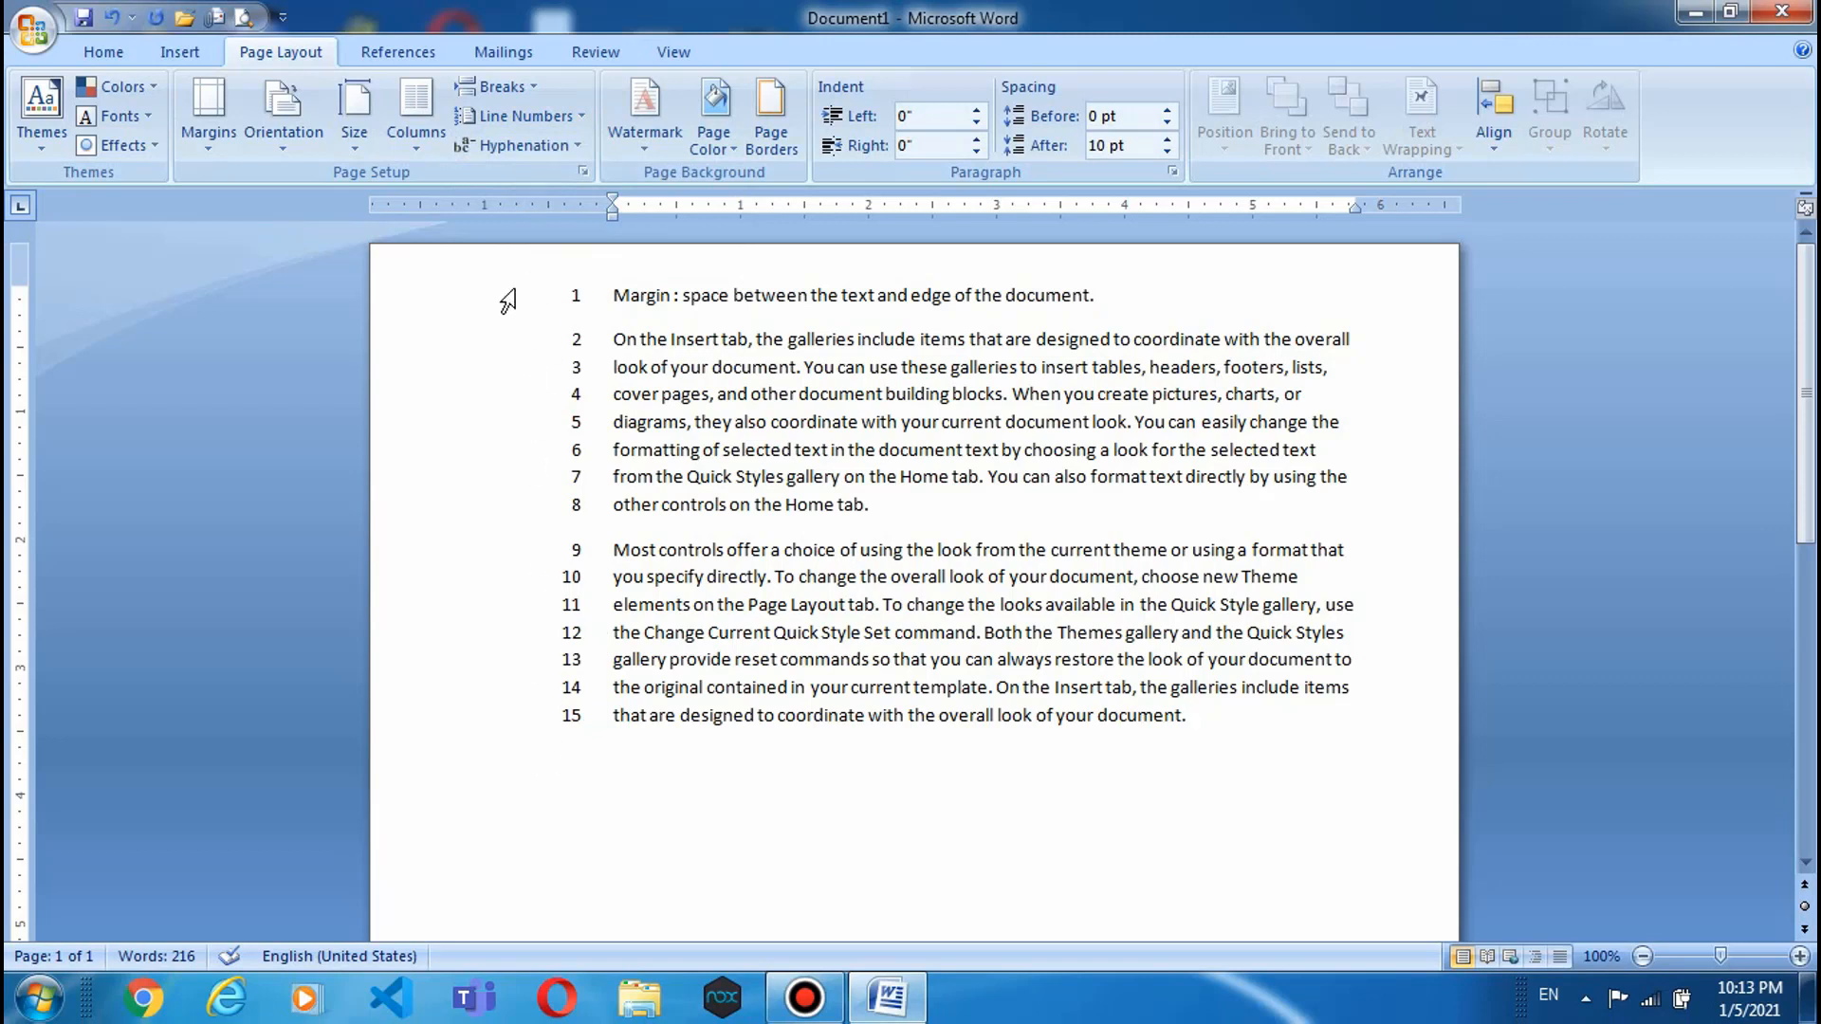
click(517, 116)
click(517, 177)
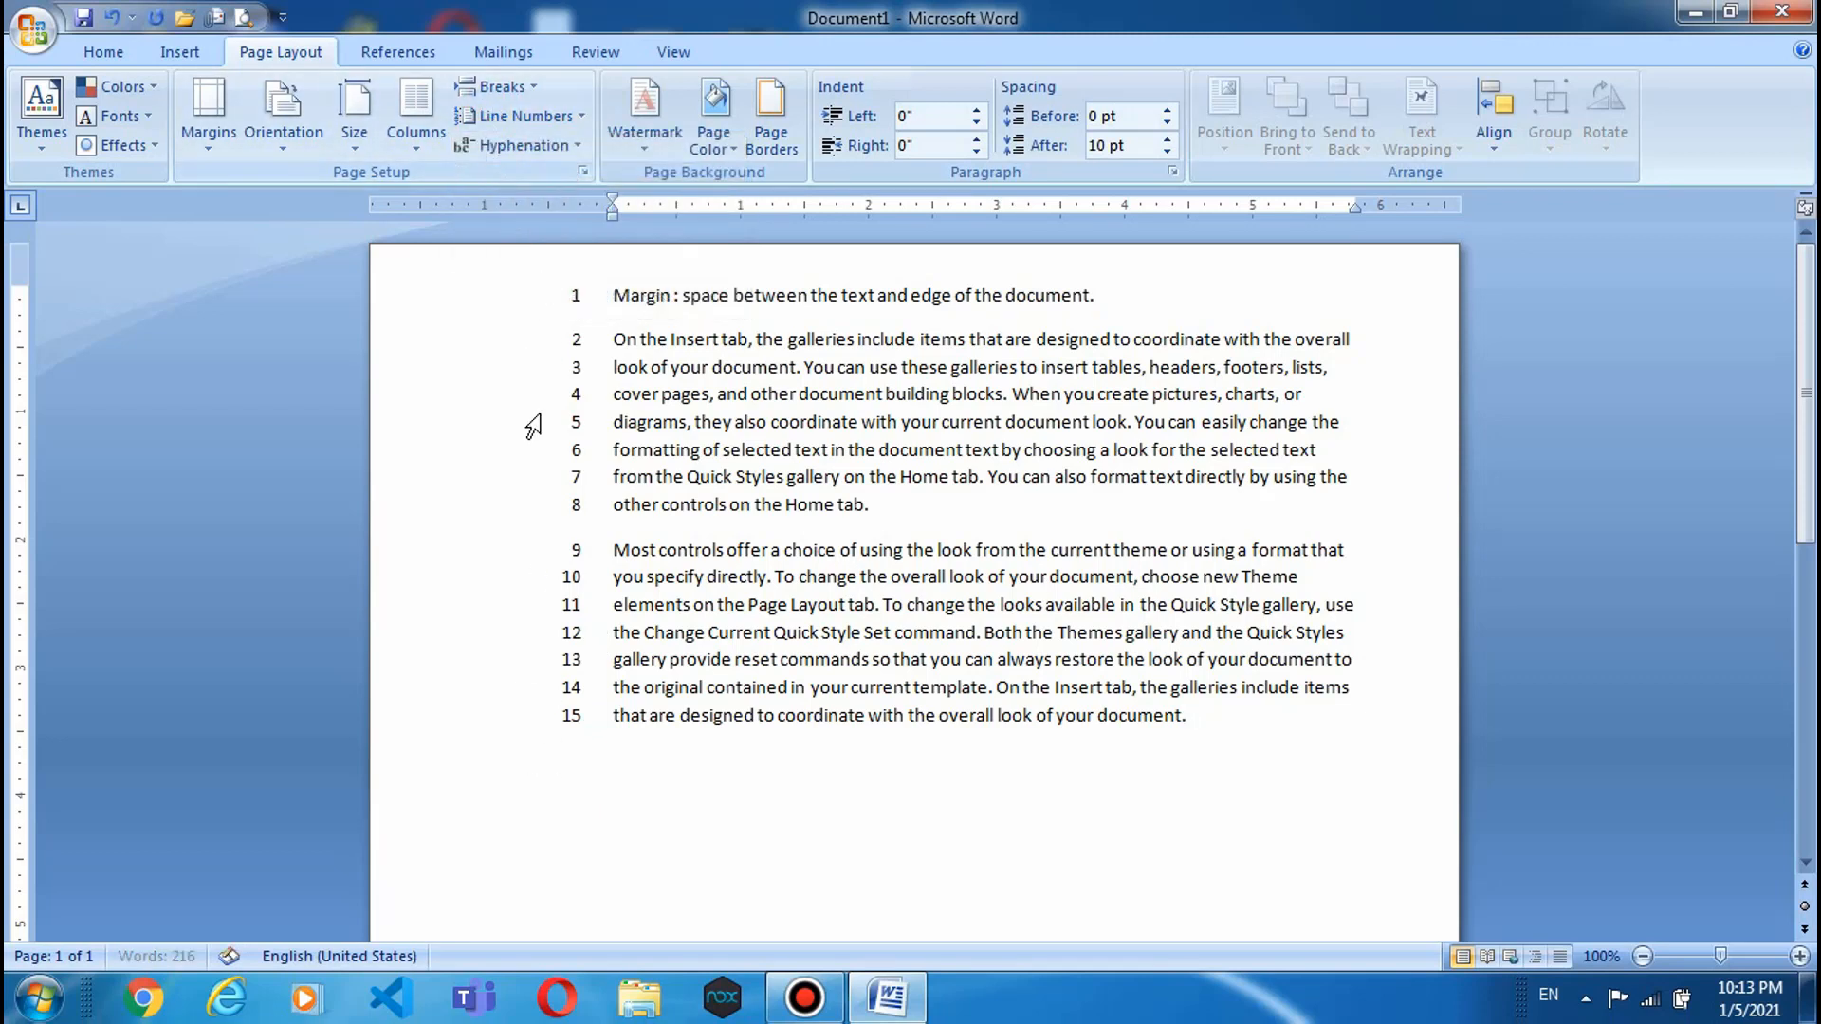
click(517, 116)
click(489, 180)
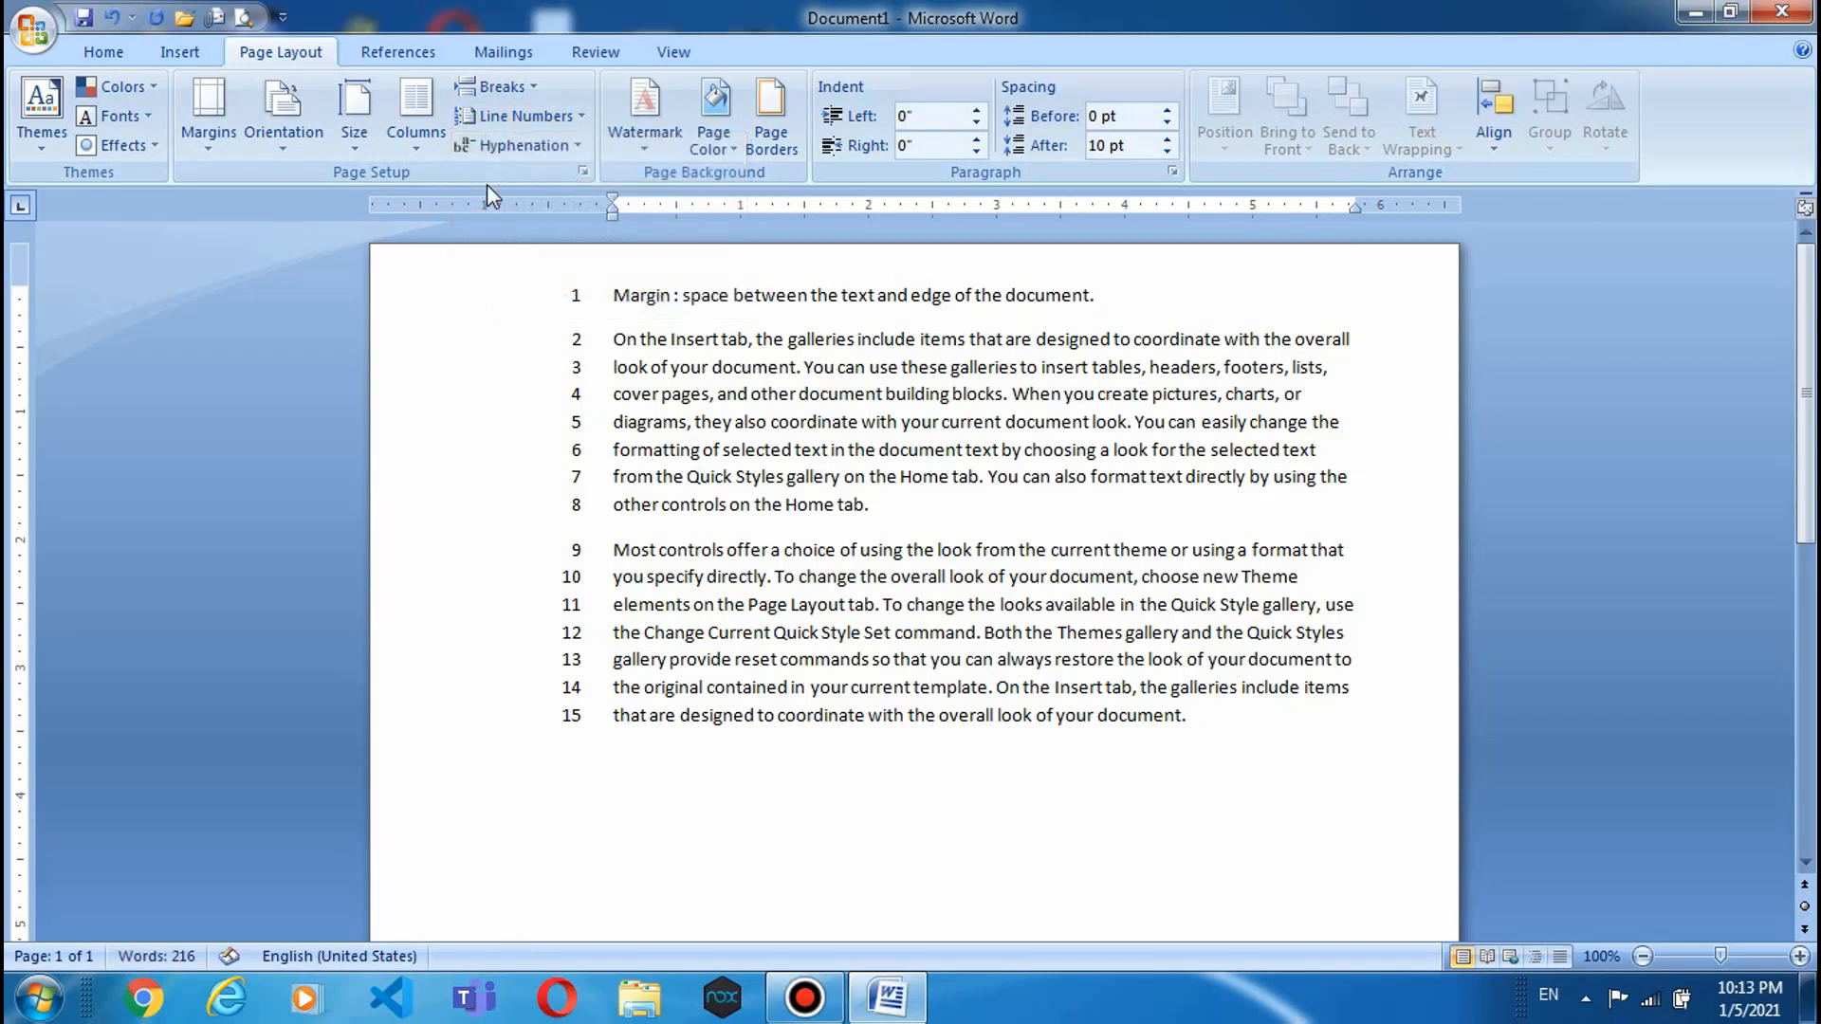
click(493, 115)
click(493, 146)
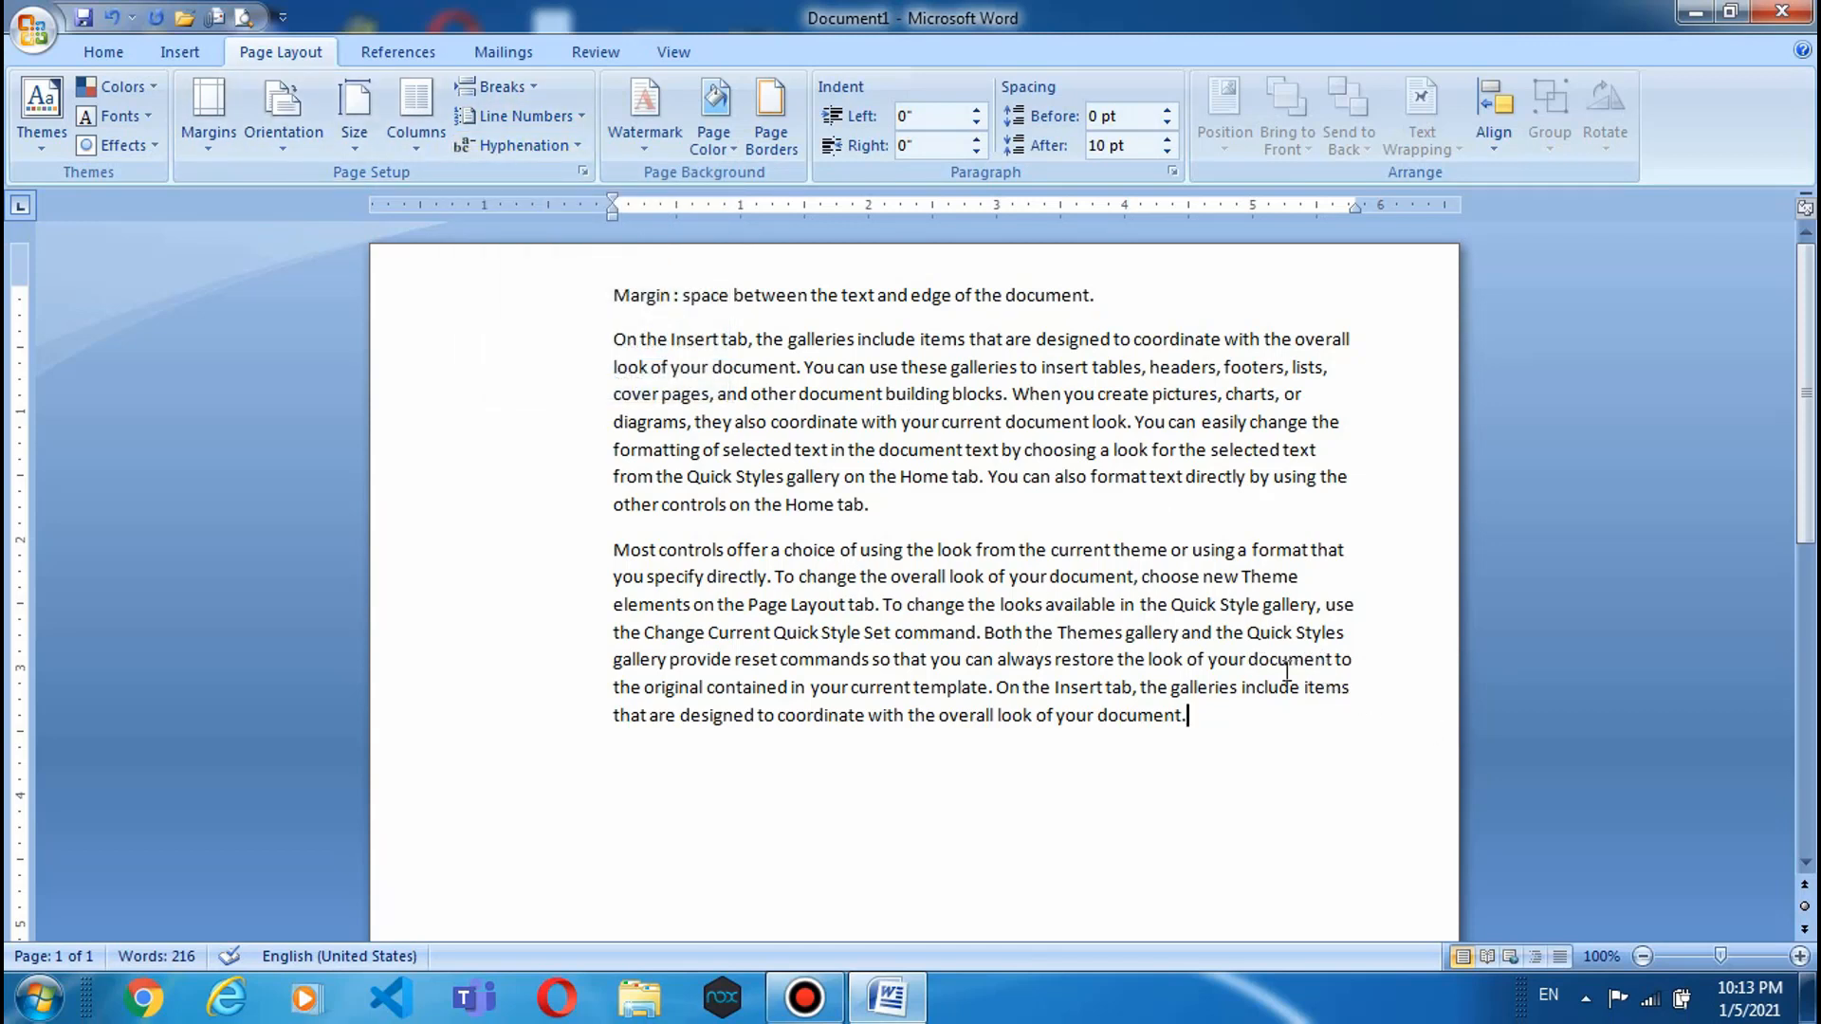
- Turn on automatic hyphenation for the document text
drag(1248, 661, 1334, 664)
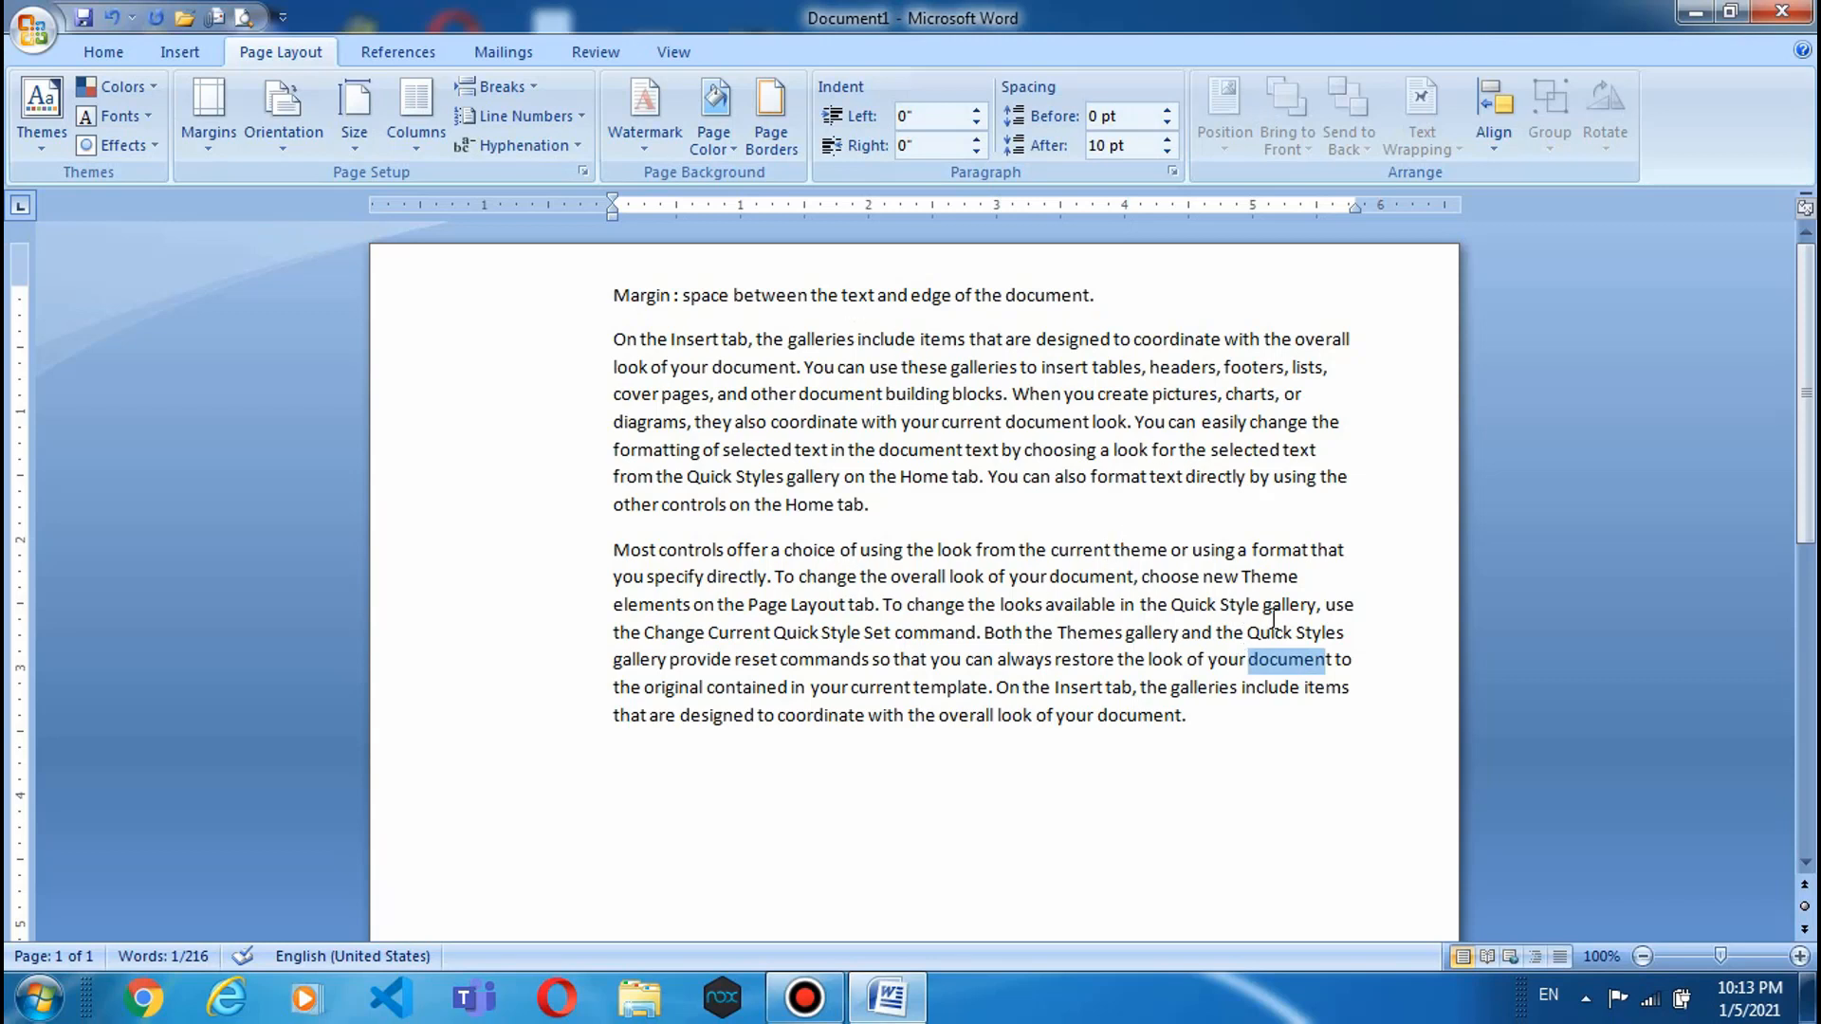
click(517, 145)
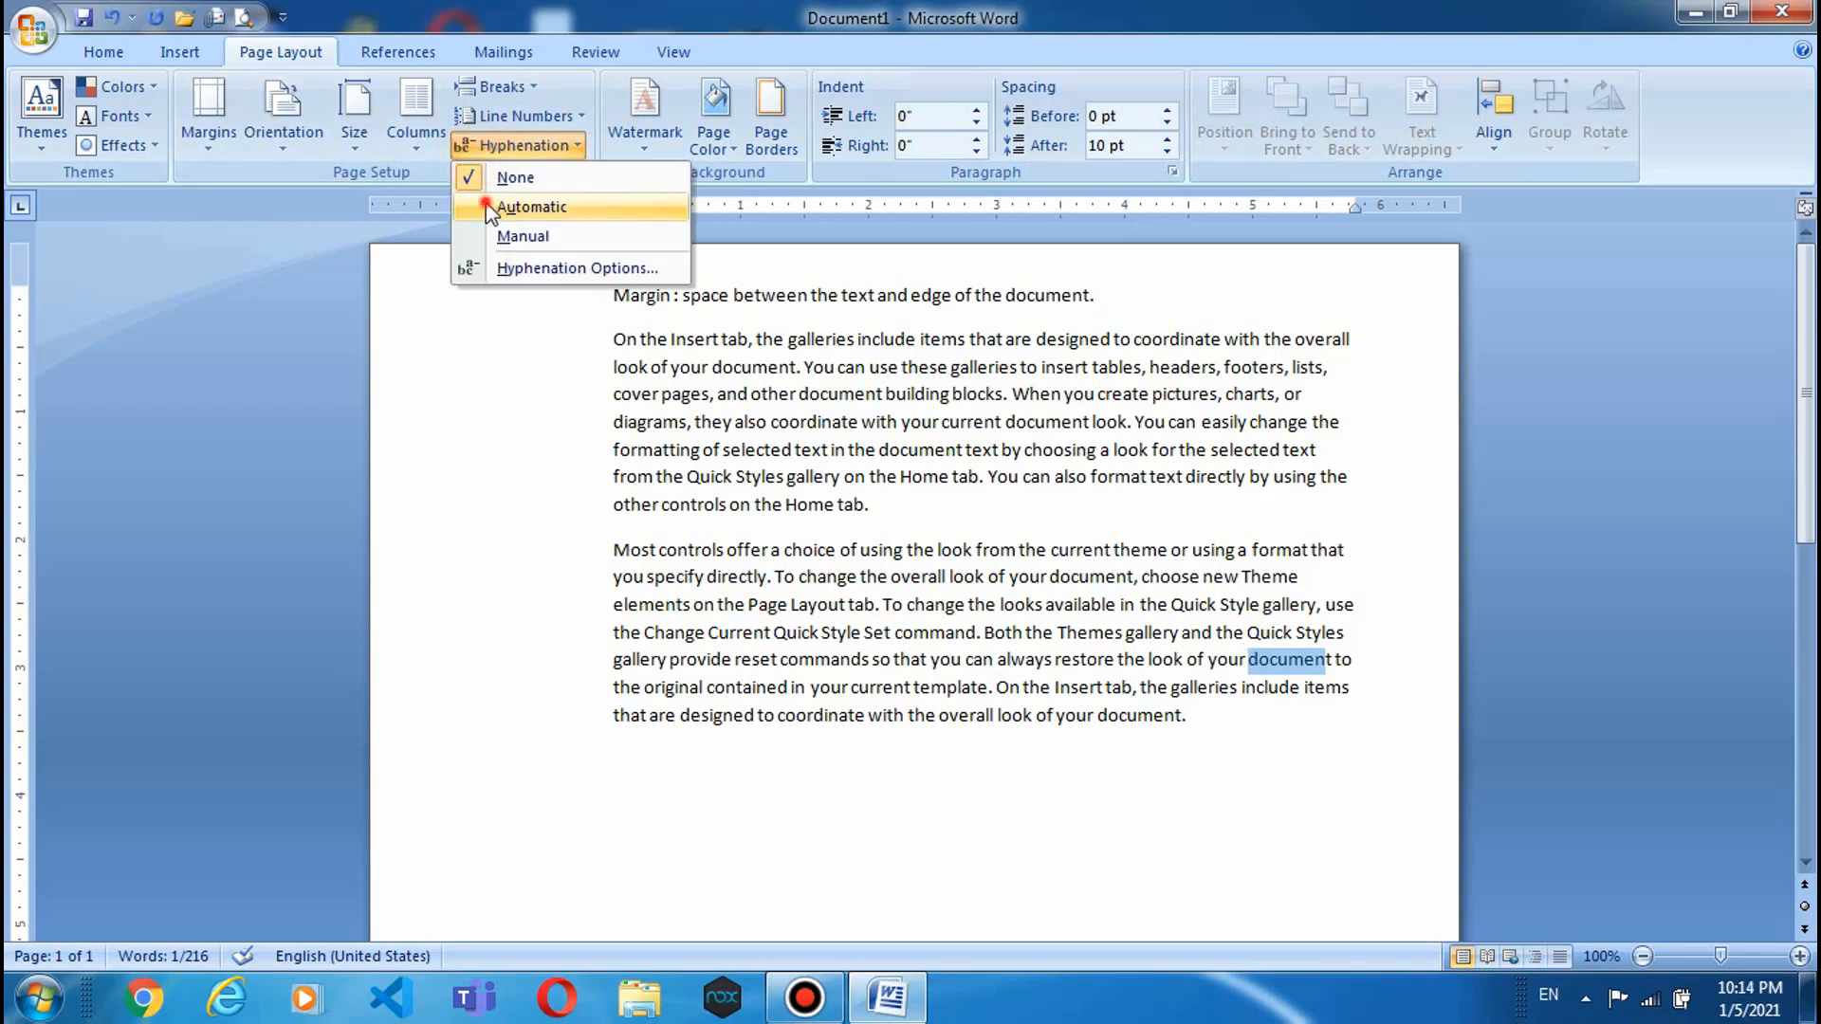
click(512, 203)
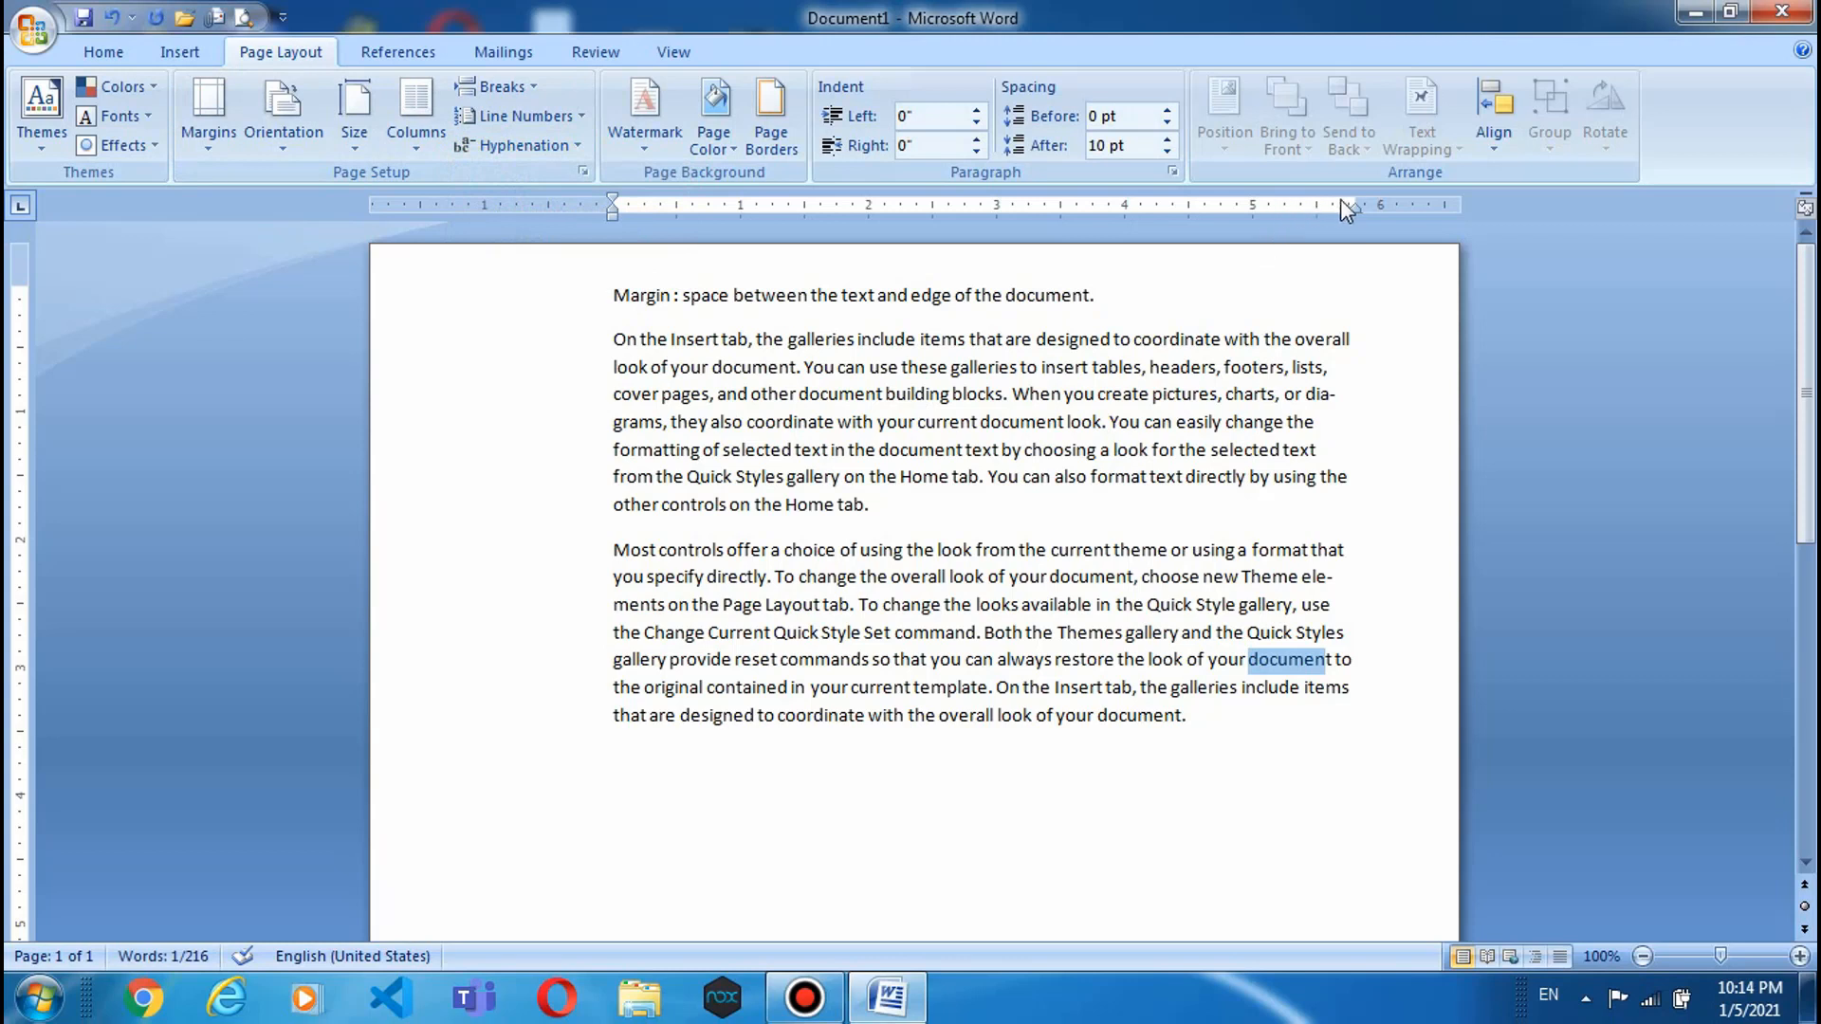
- Pull the last paragraph's right indent in by 0.3 inch on the ruler
drag(1357, 208, 1298, 211)
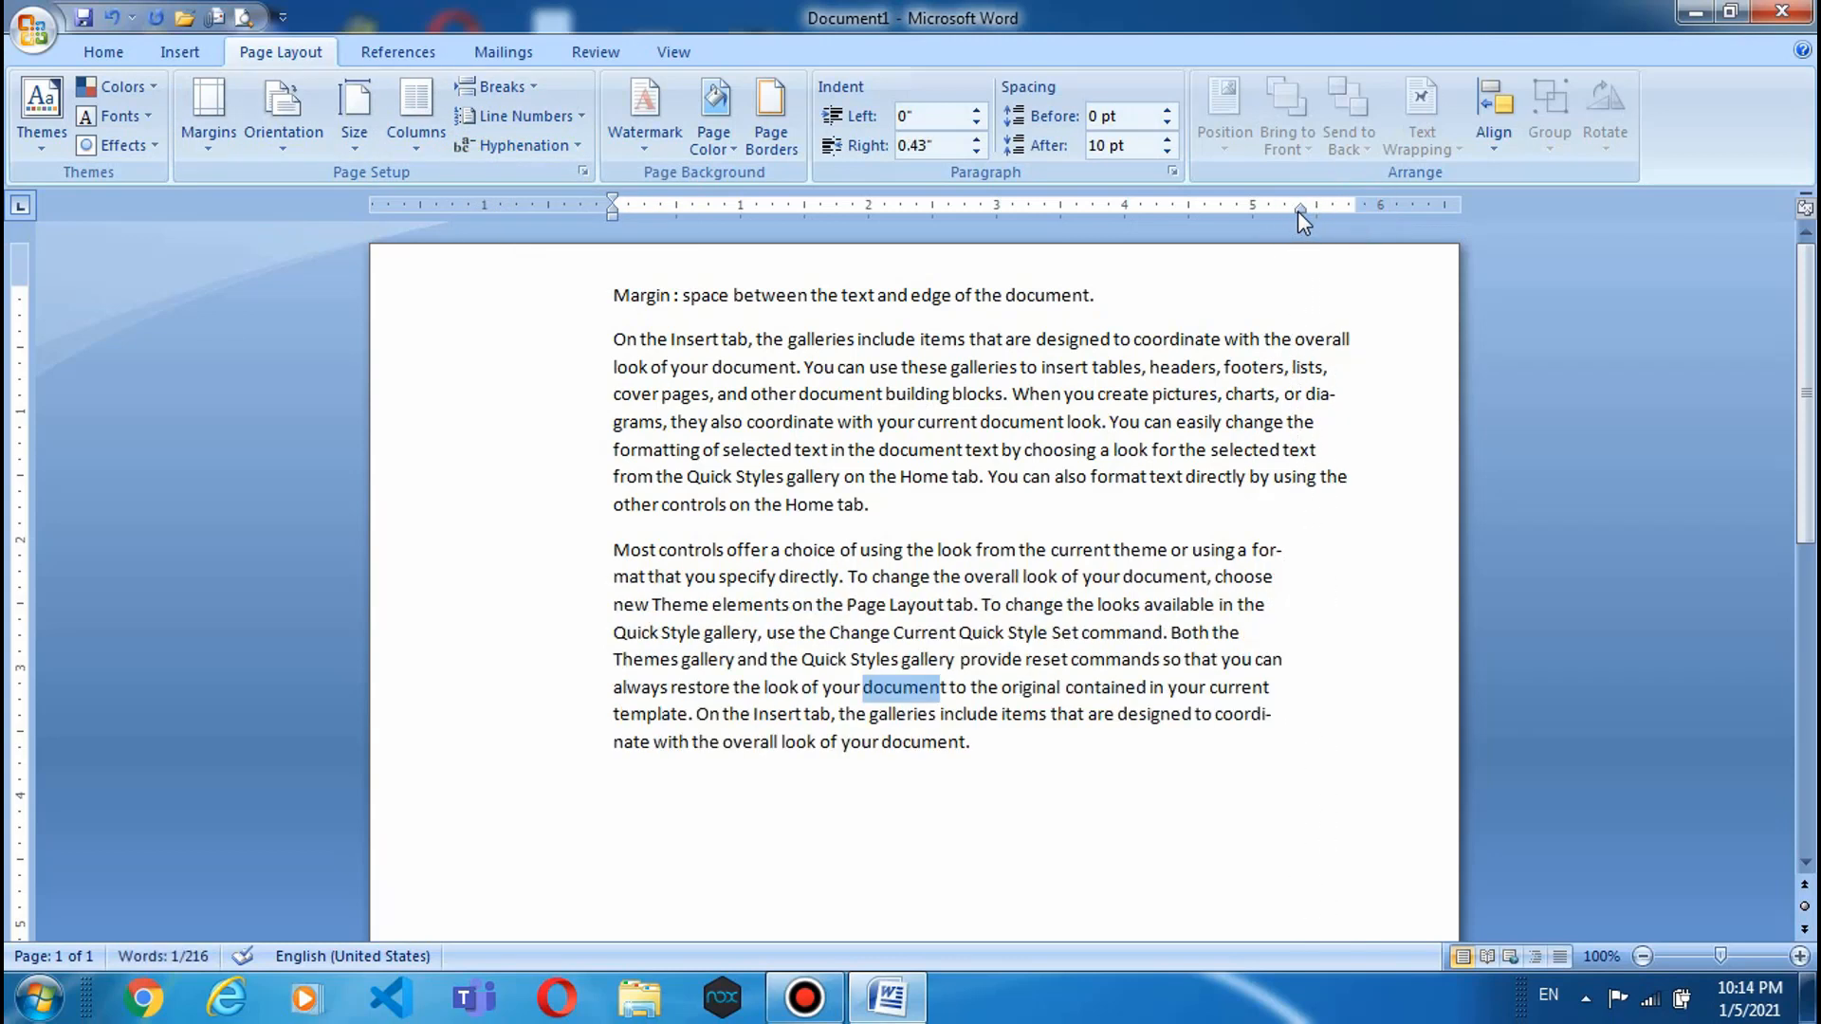
key(ctrl+z)
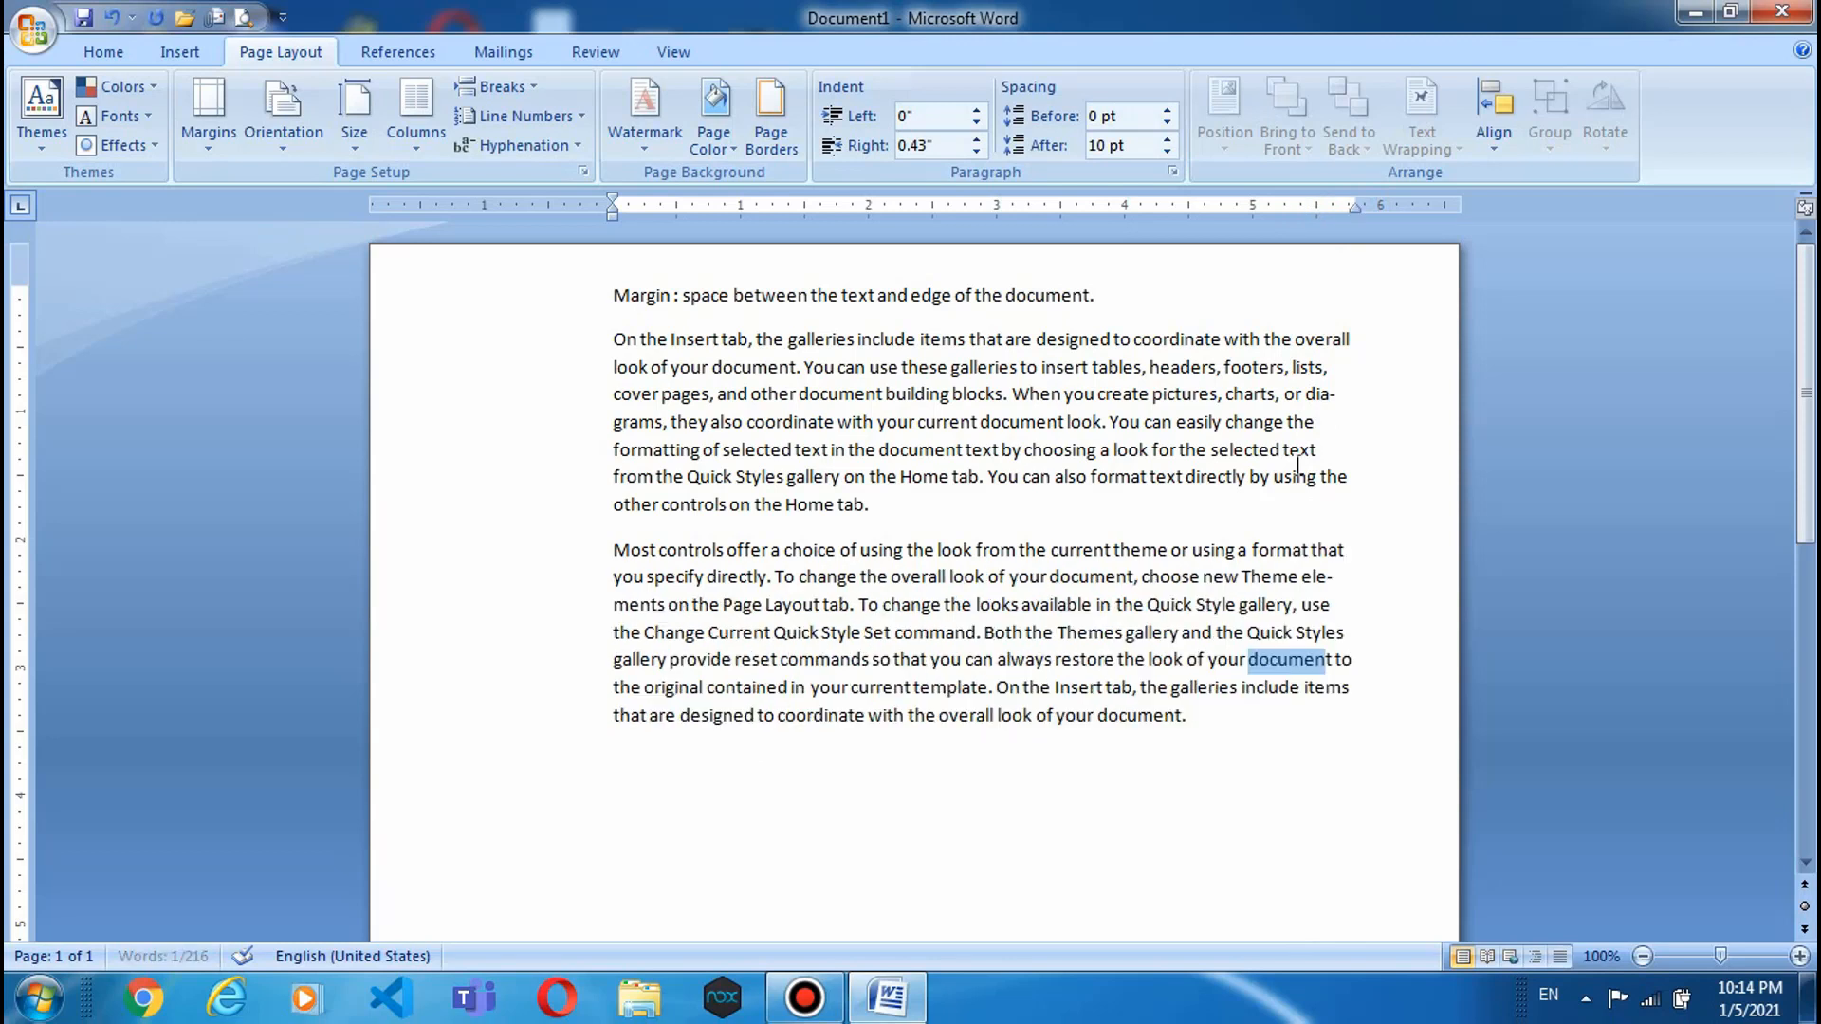
click(1363, 672)
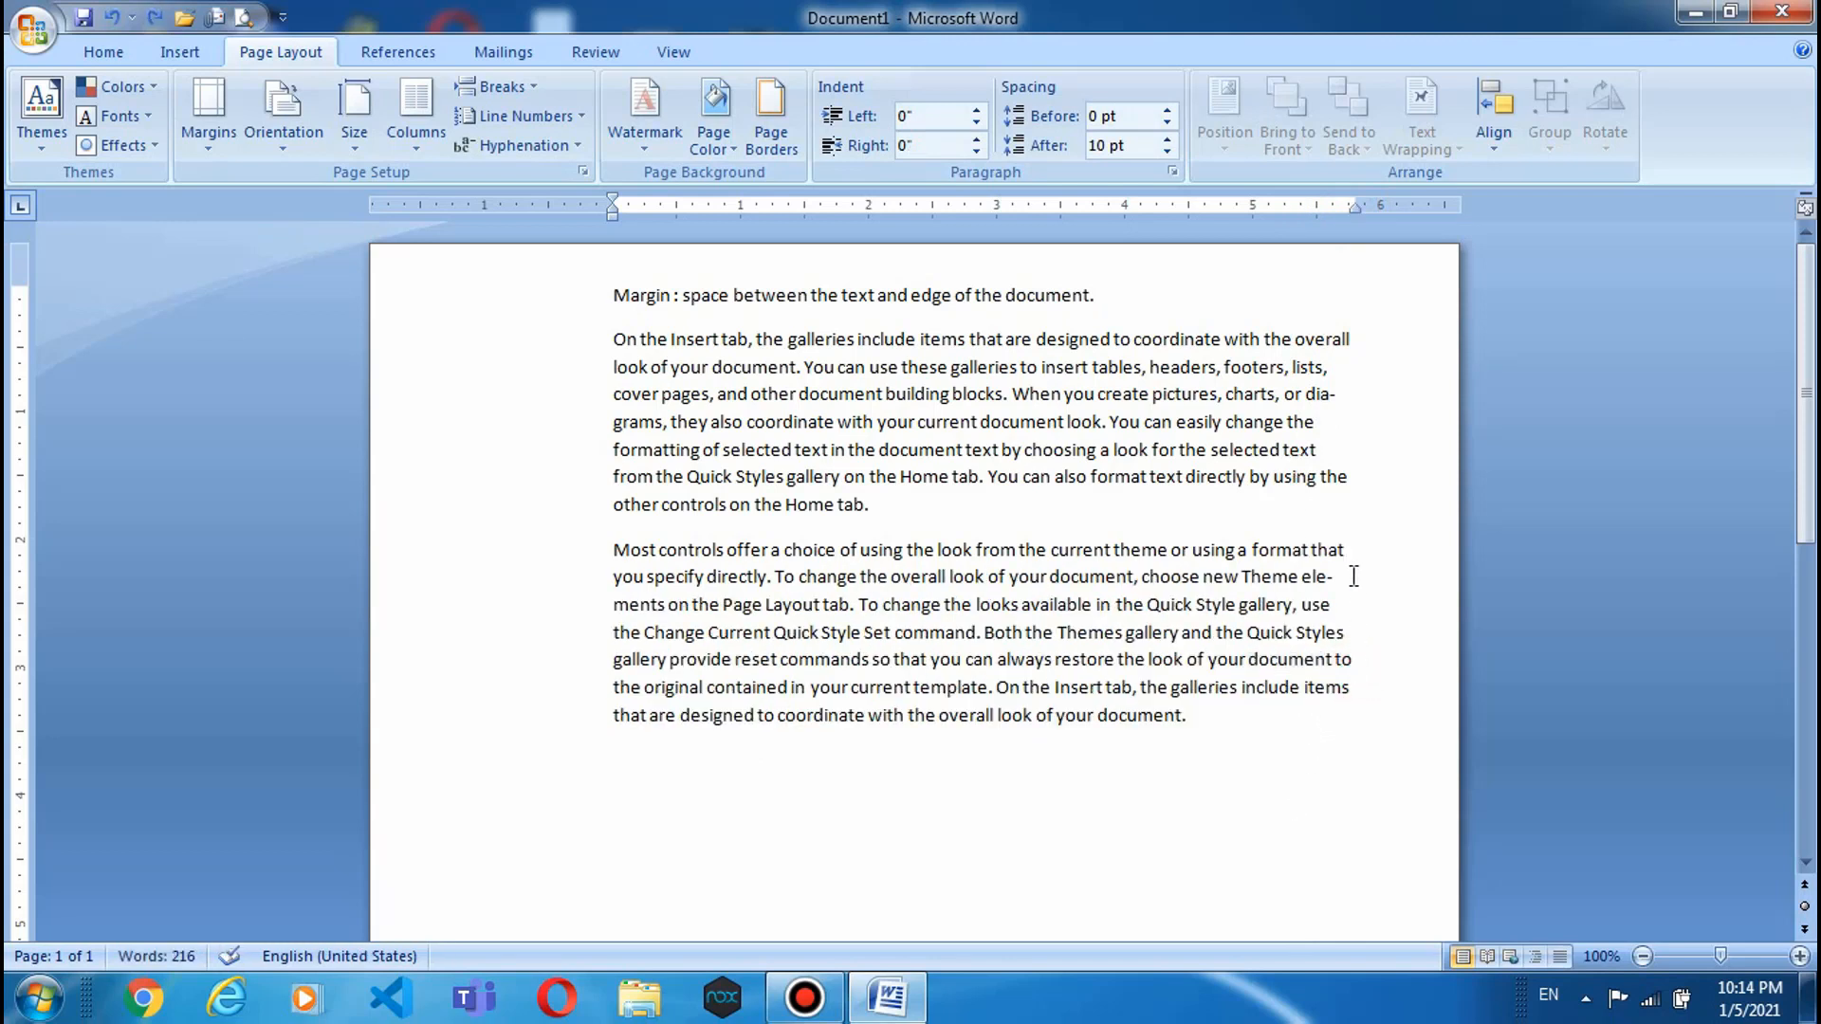
drag(1356, 208, 1318, 207)
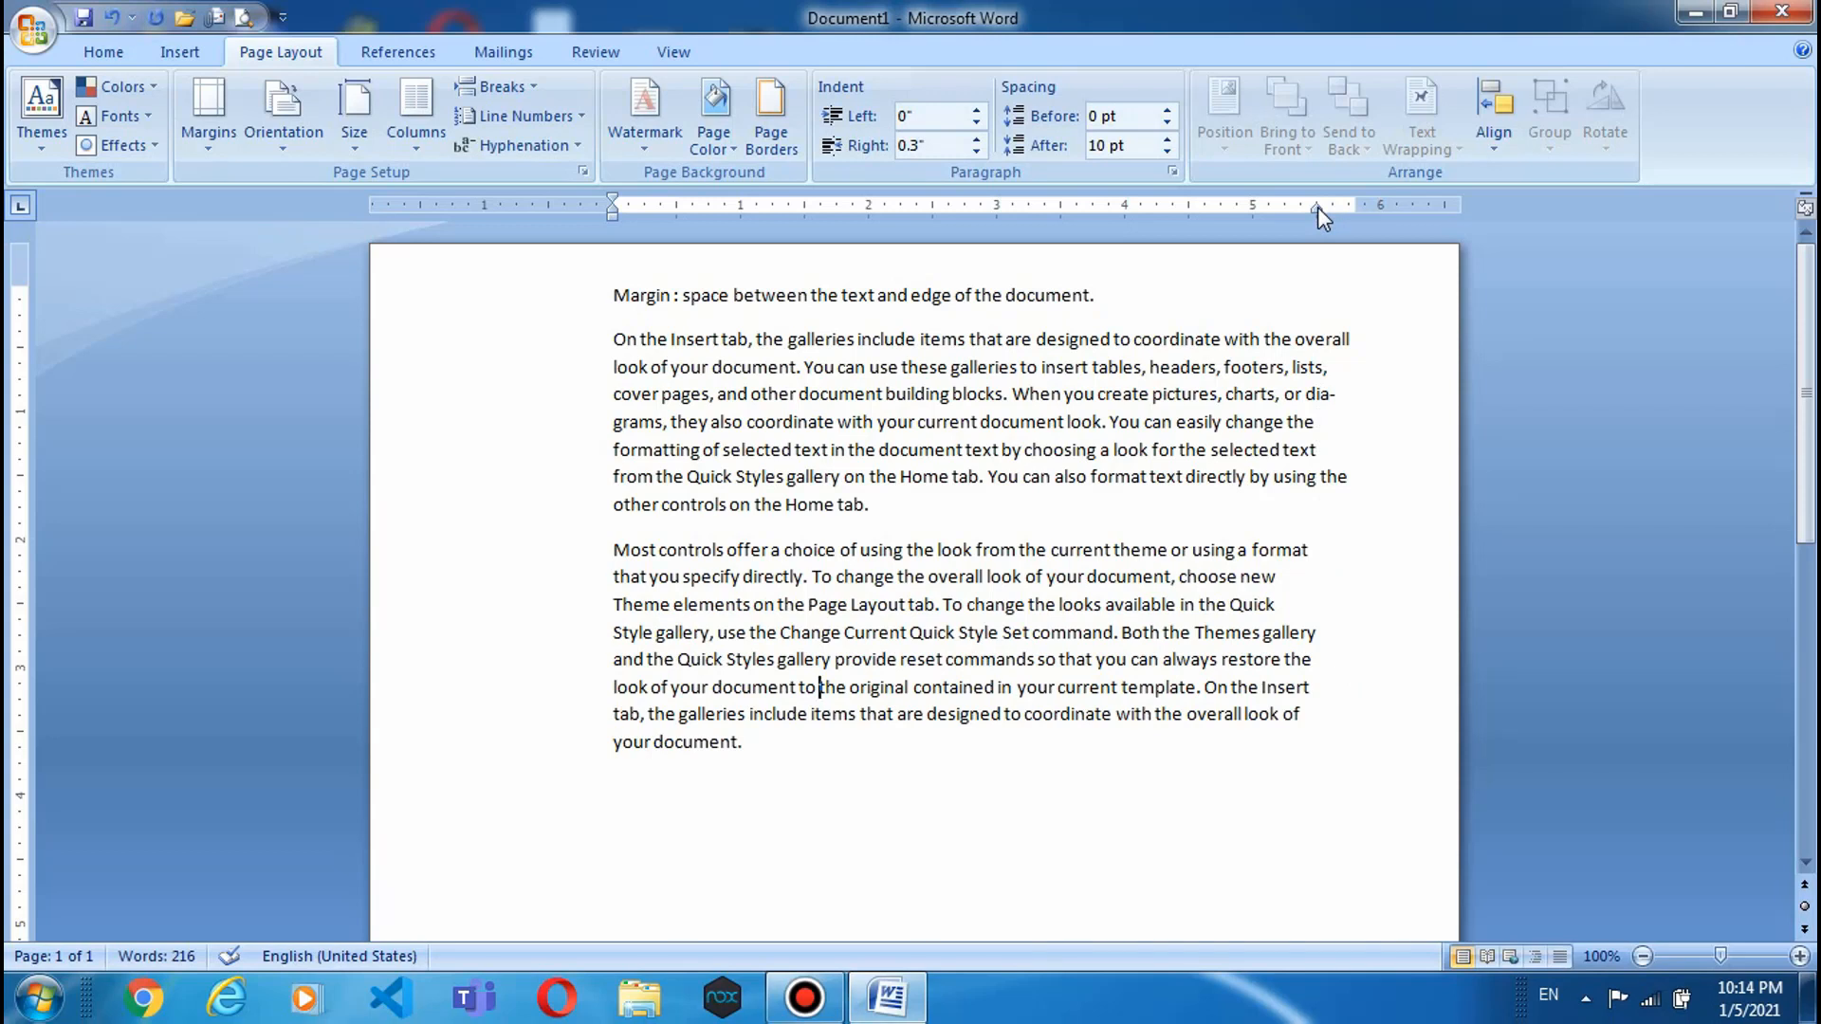
- Select the 'dia-' and 'grams' fragments to check how 'diagrams' was hyphenated
click(1307, 396)
drag(1307, 397, 665, 422)
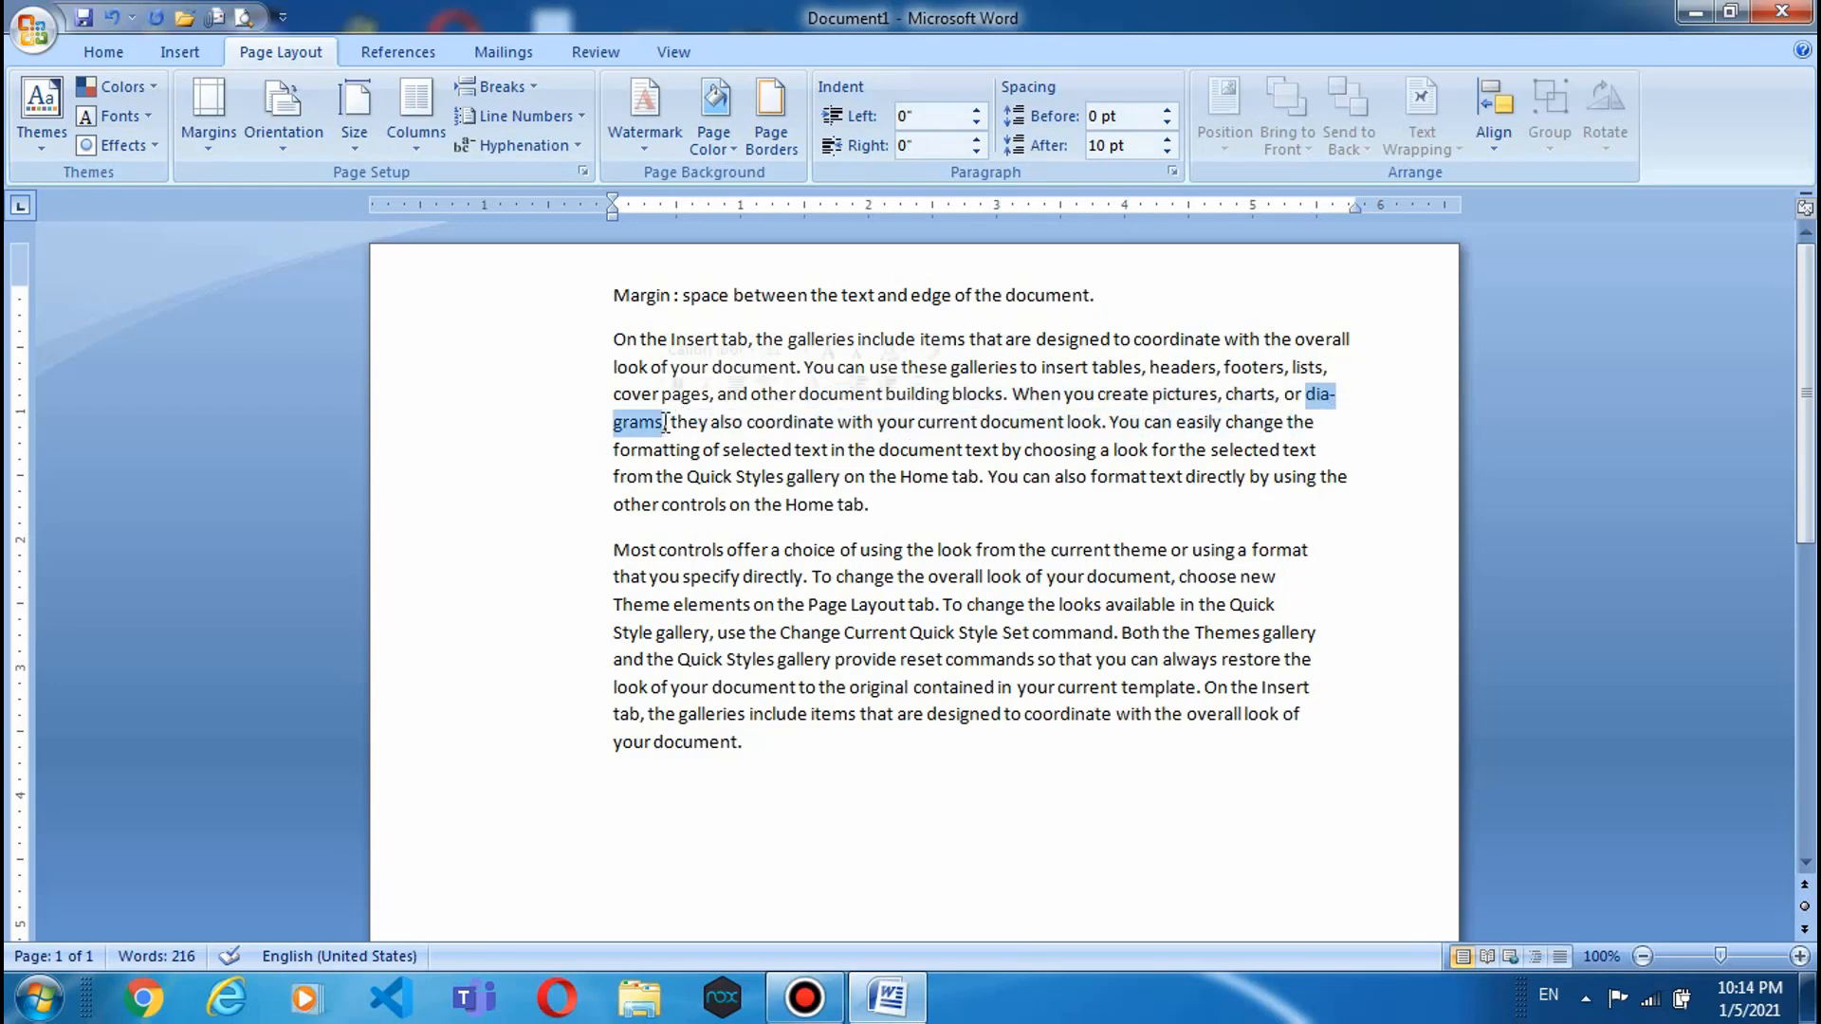
click(1335, 396)
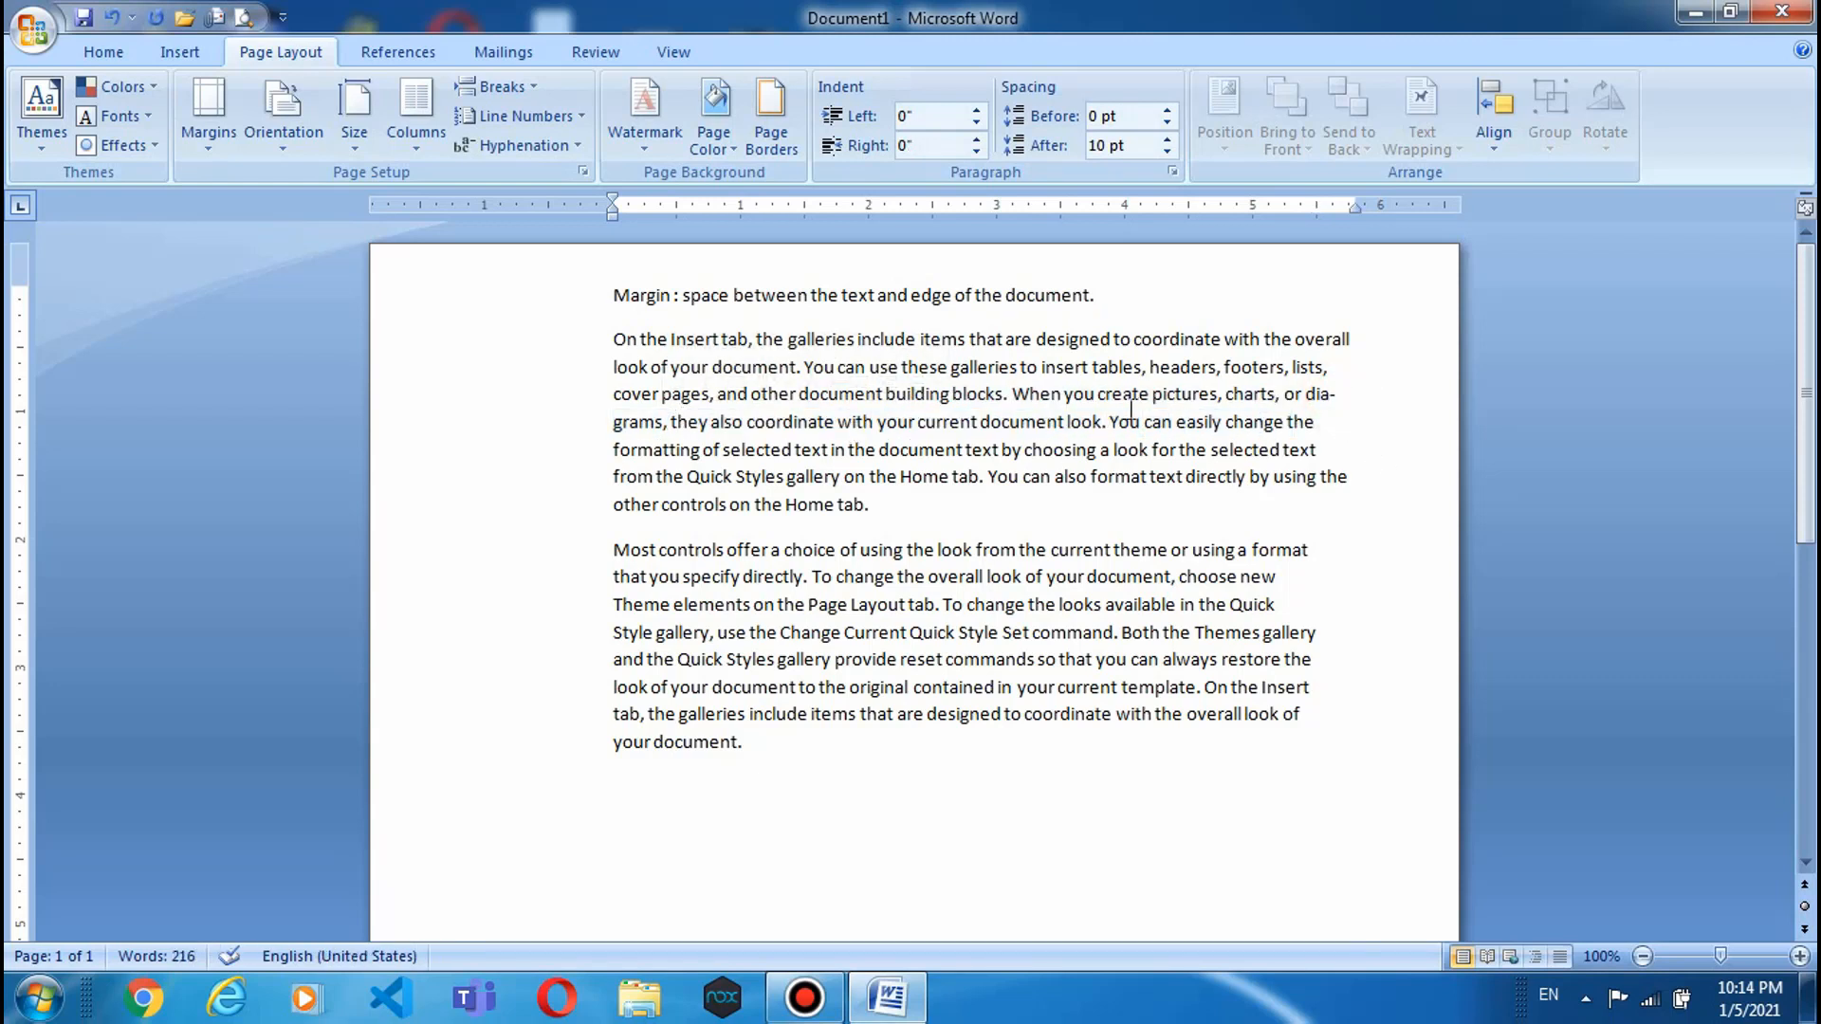
double_click(1332, 397)
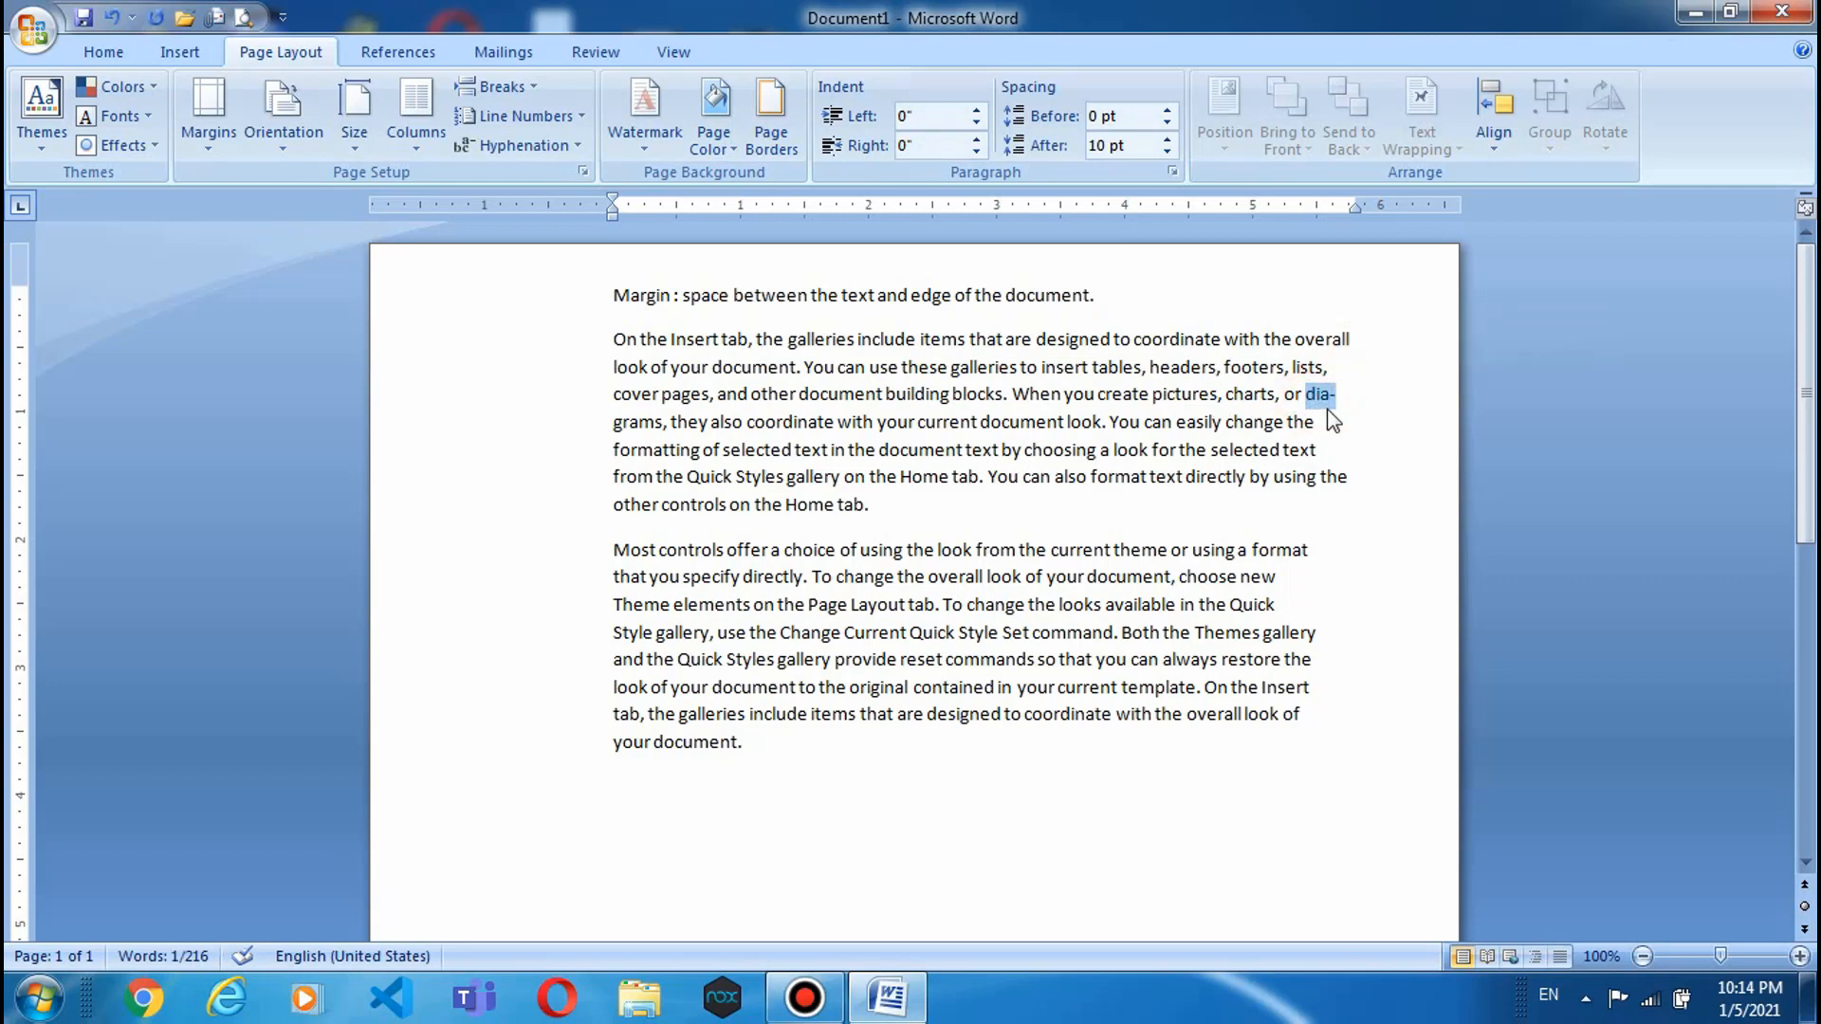
click(608, 421)
drag(608, 421, 663, 422)
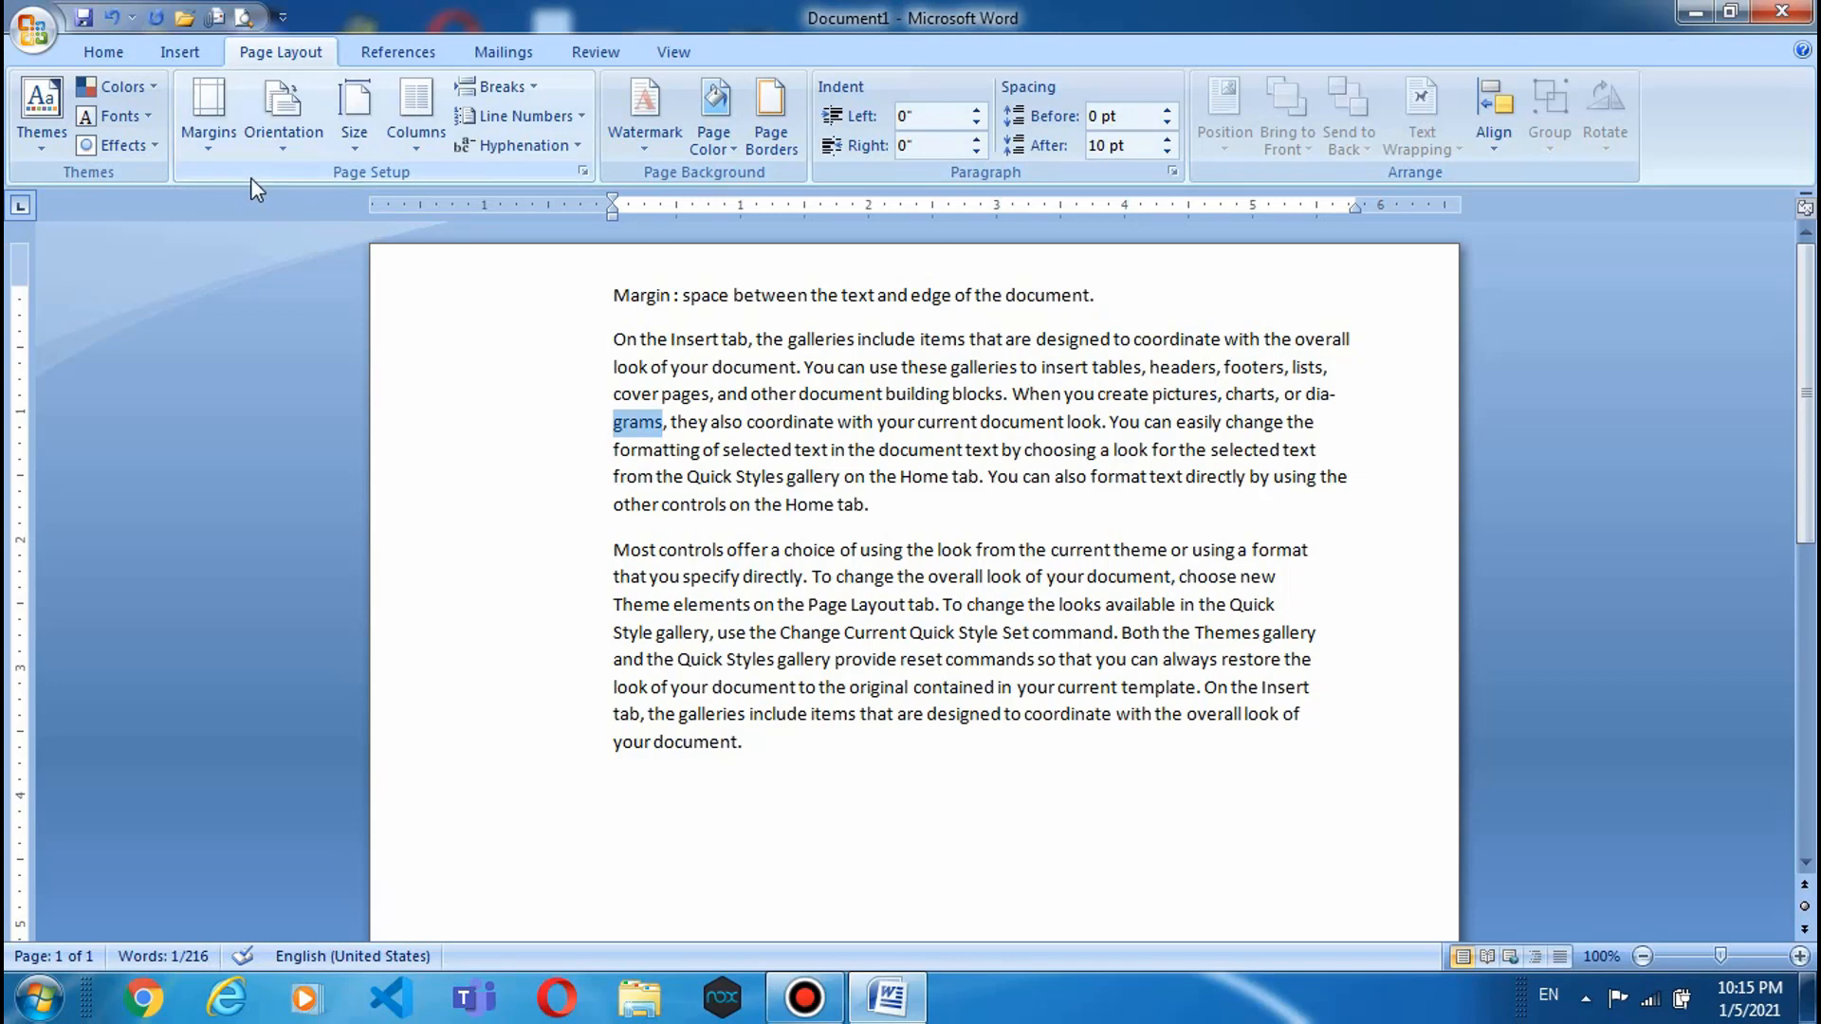
click(217, 152)
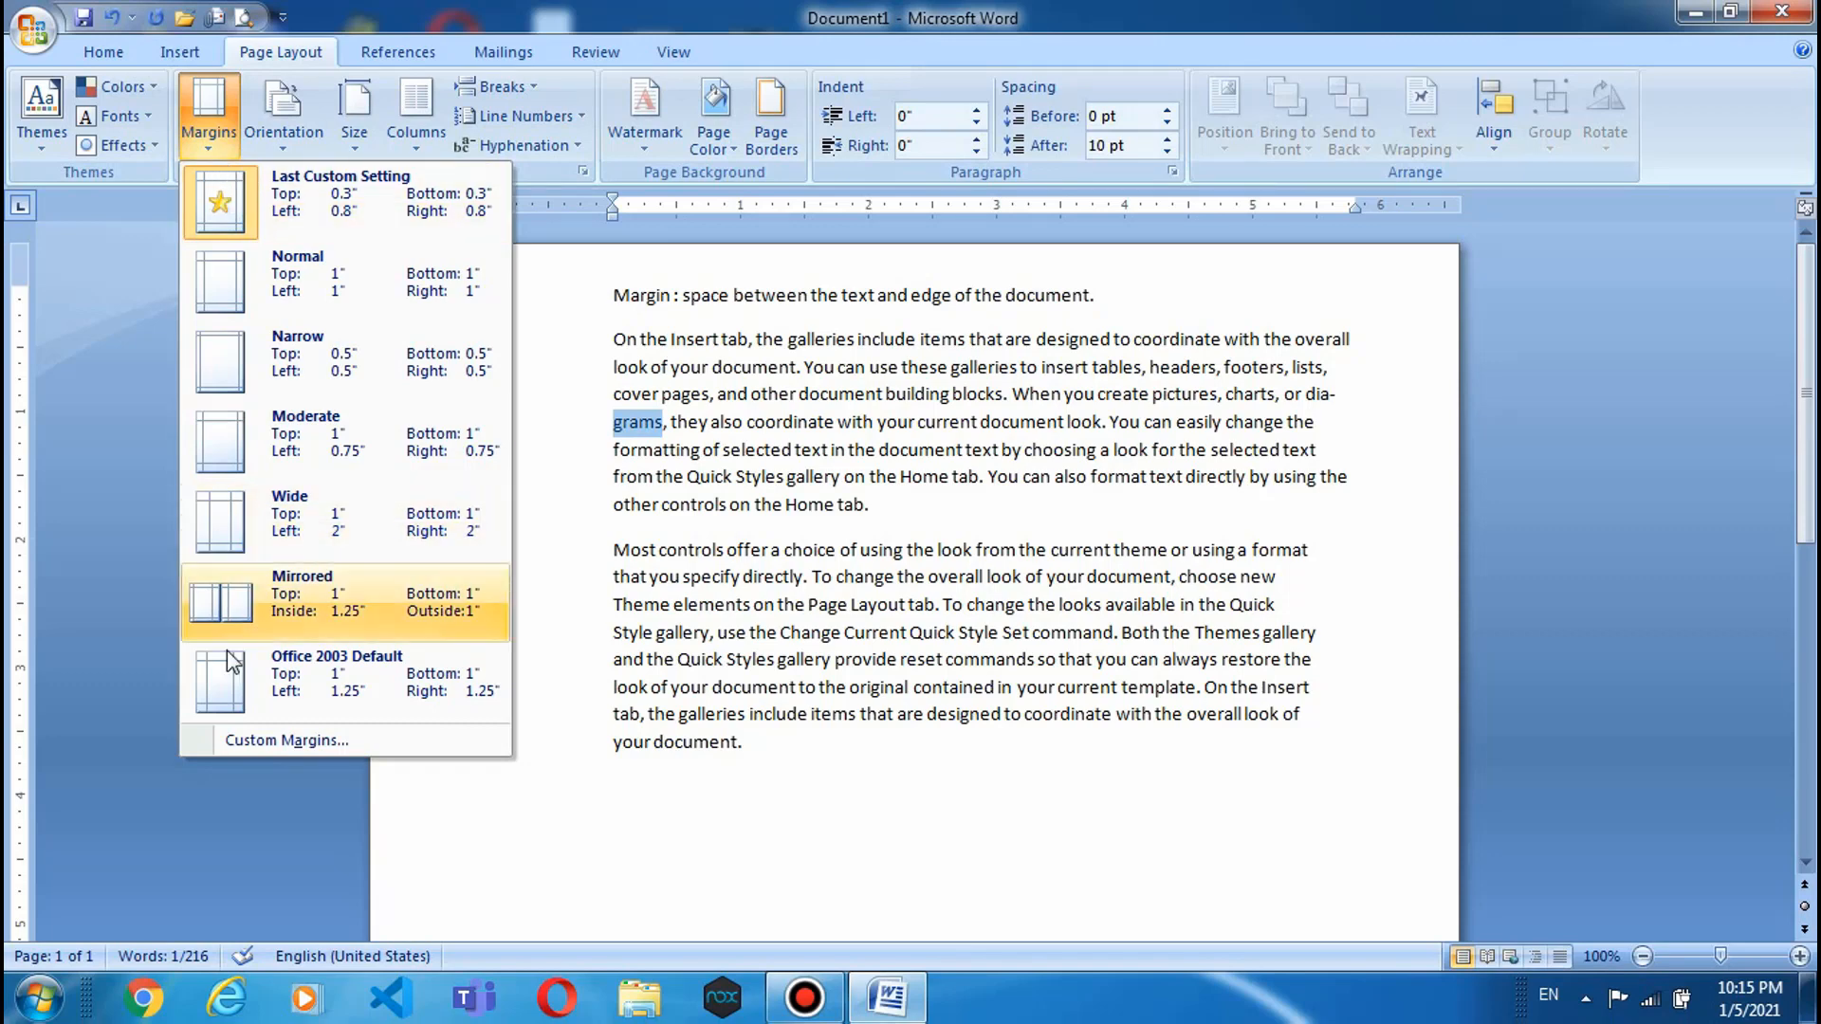
click(373, 133)
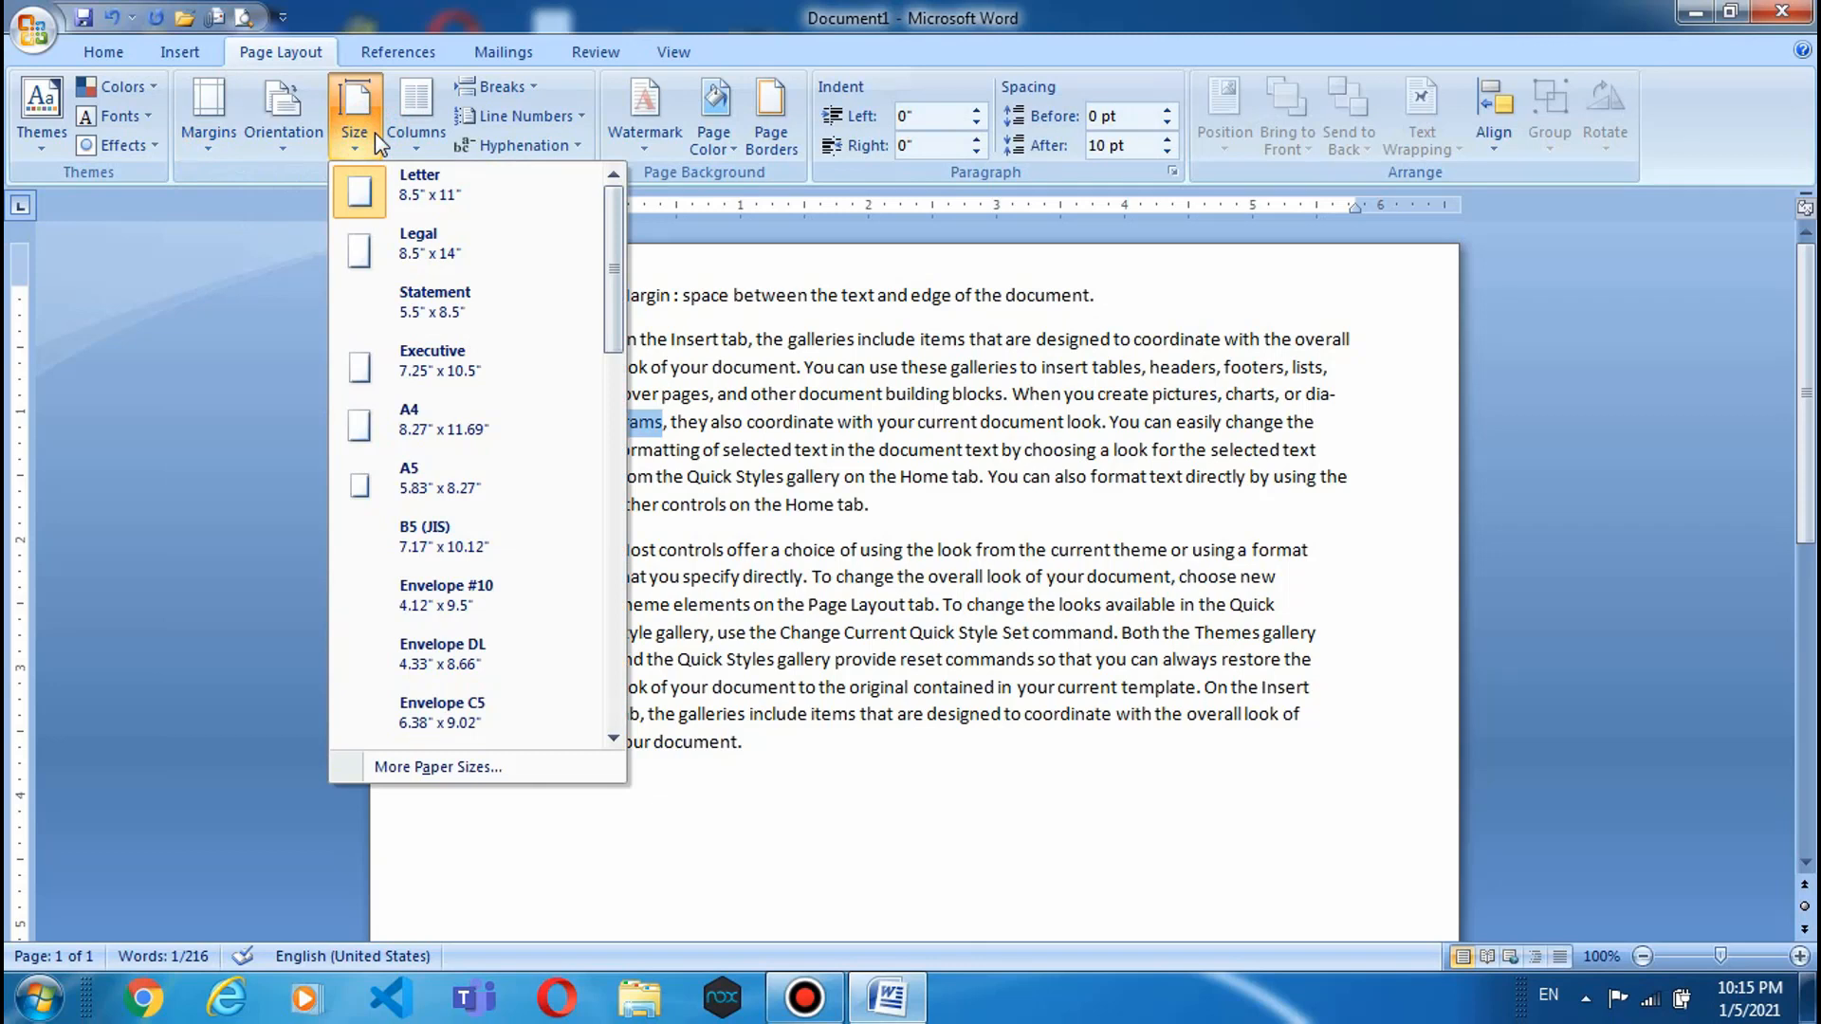
click(417, 138)
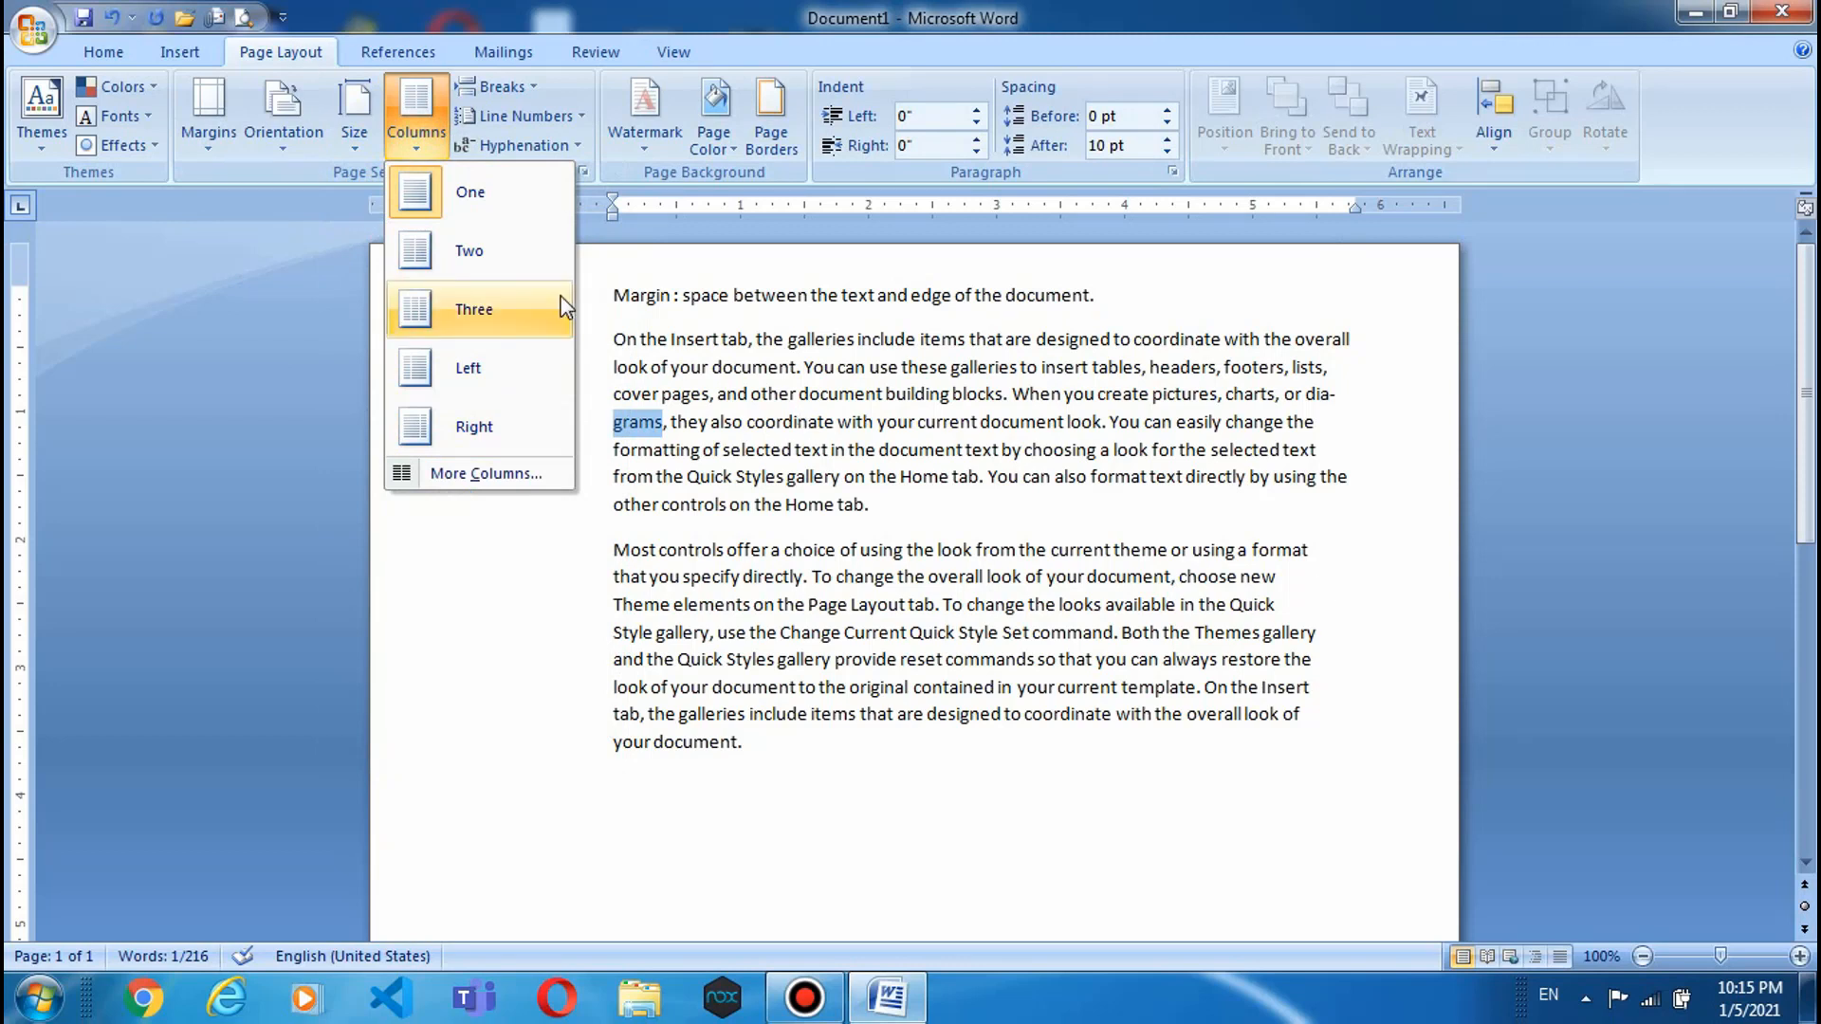
click(538, 664)
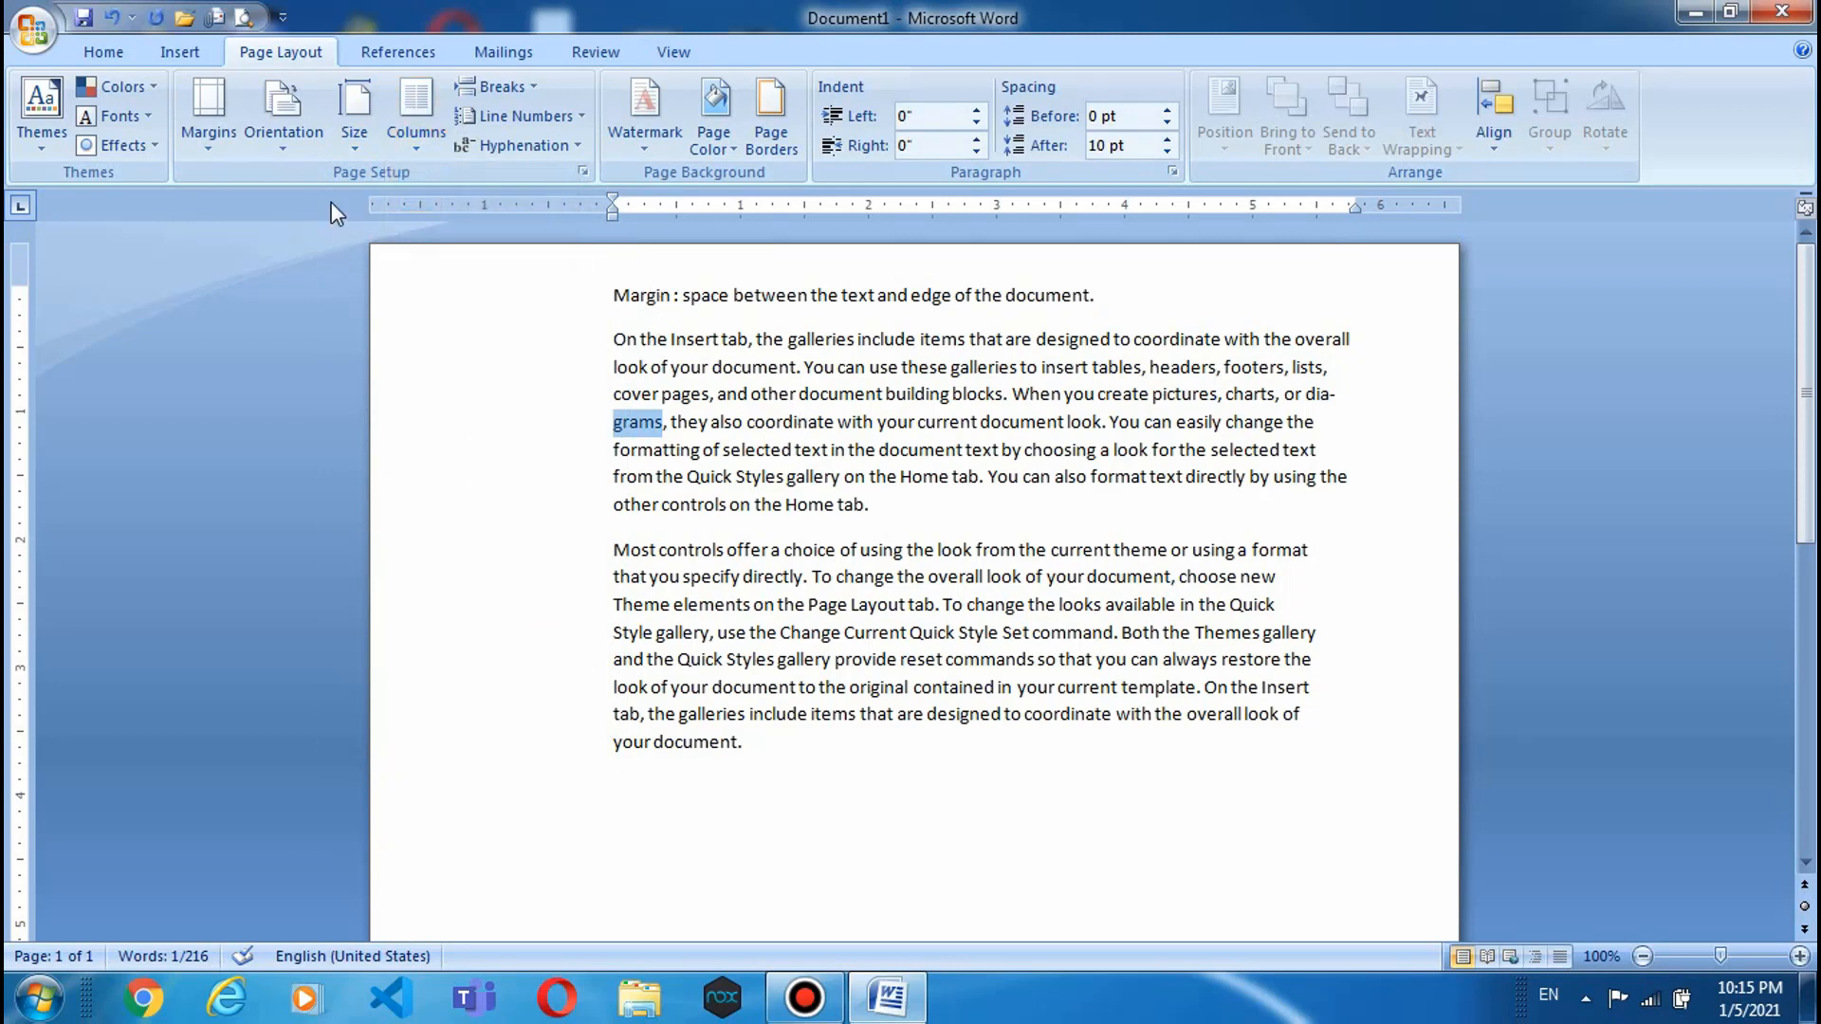